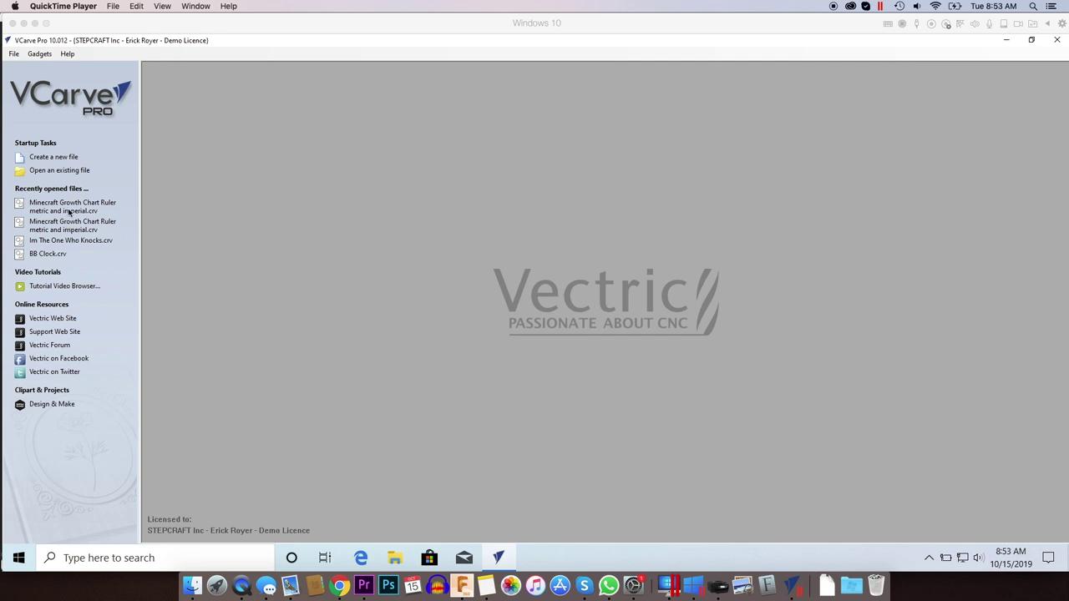
# Open the recent Minecraft Growth Chart Ruler metric and imperial project and select the 190 numeral on the metric scale.
pyautogui.click(72, 202)
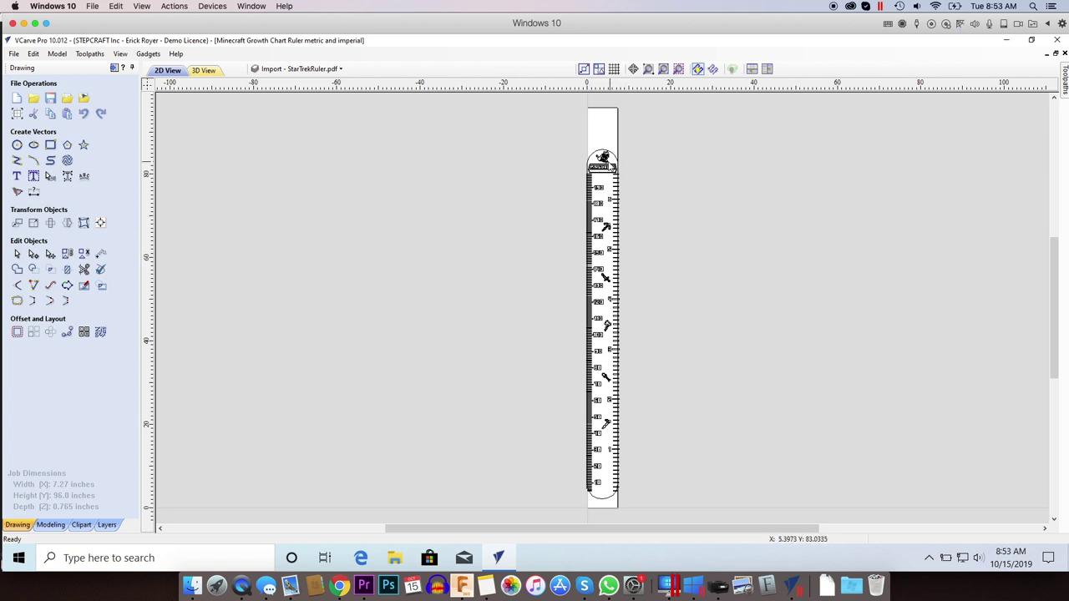
pyautogui.scroll(5, 600, 159)
pyautogui.scroll(-5, 600, 158)
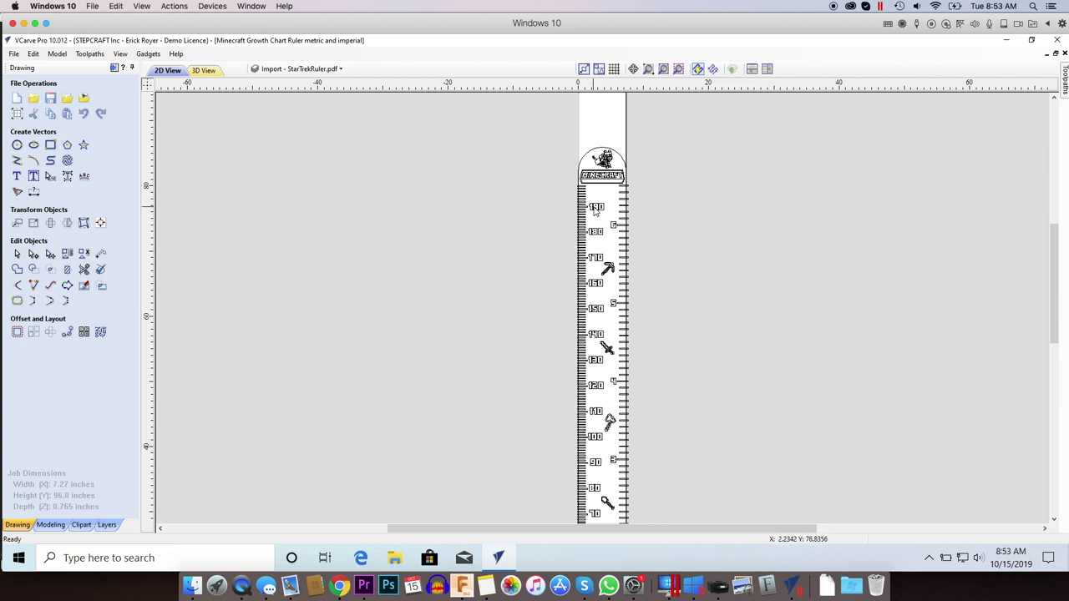
pyautogui.scroll(3, 601, 212)
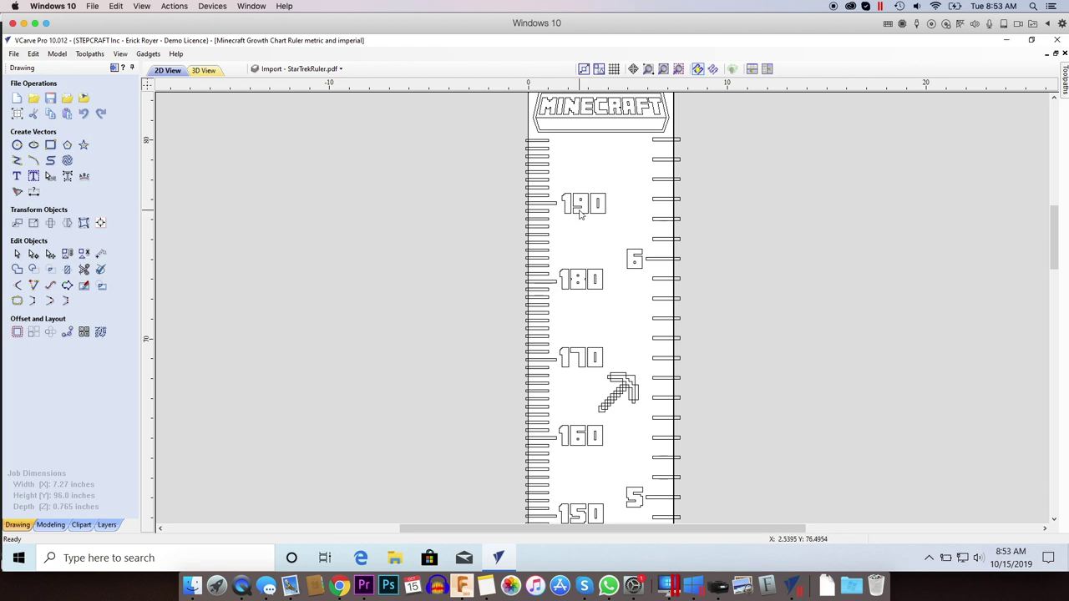
pyautogui.click(583, 215)
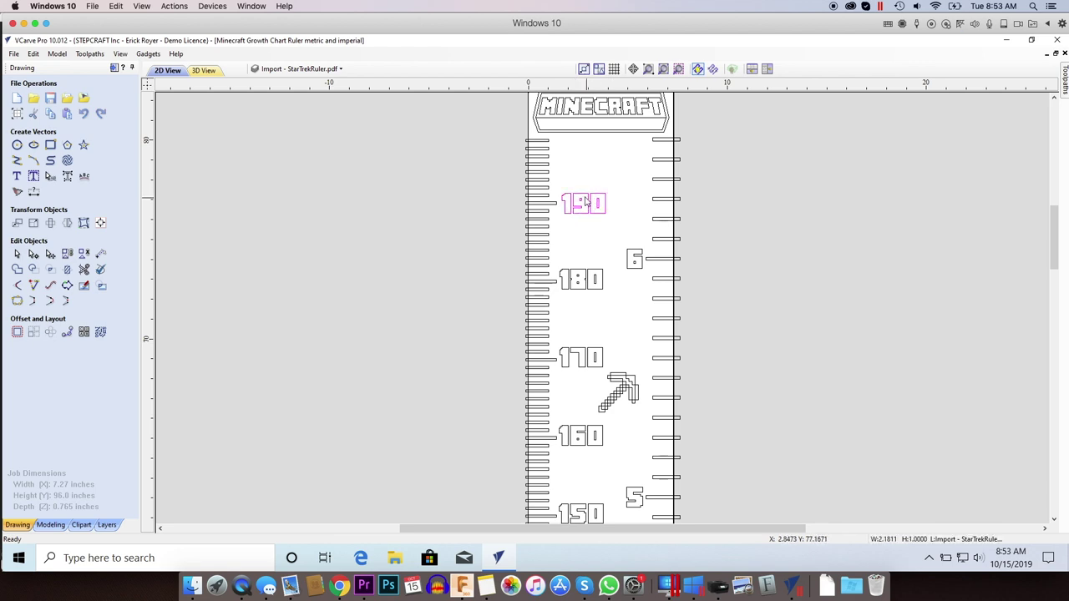
# Switch to Chrome, view the MineCrafter font page on dafont.com, and return to VCarve Pro.
pyautogui.click(340, 587)
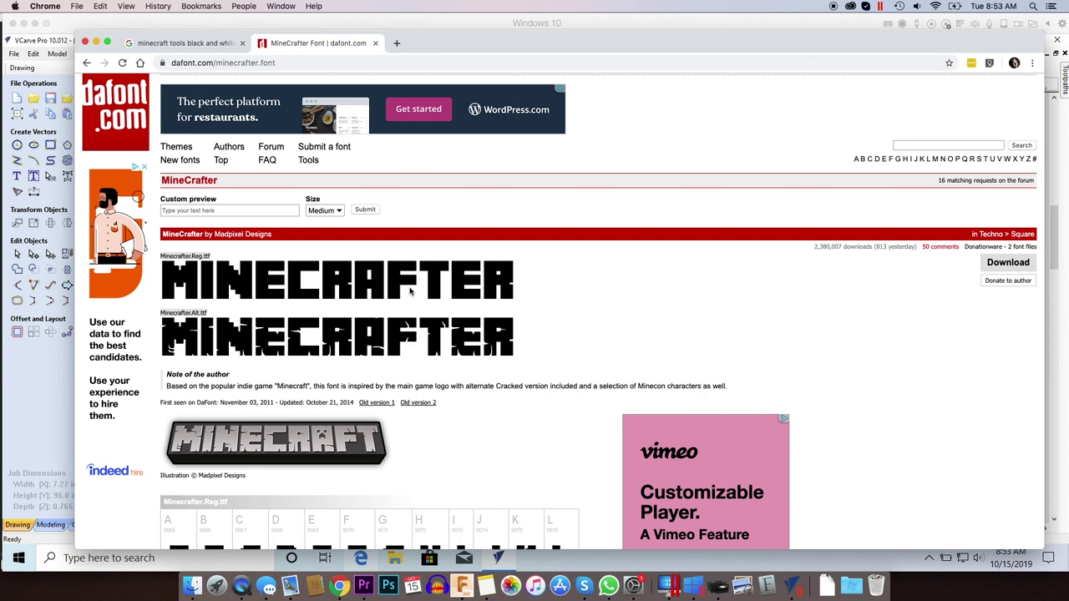
pyautogui.scroll(-2, 409, 290)
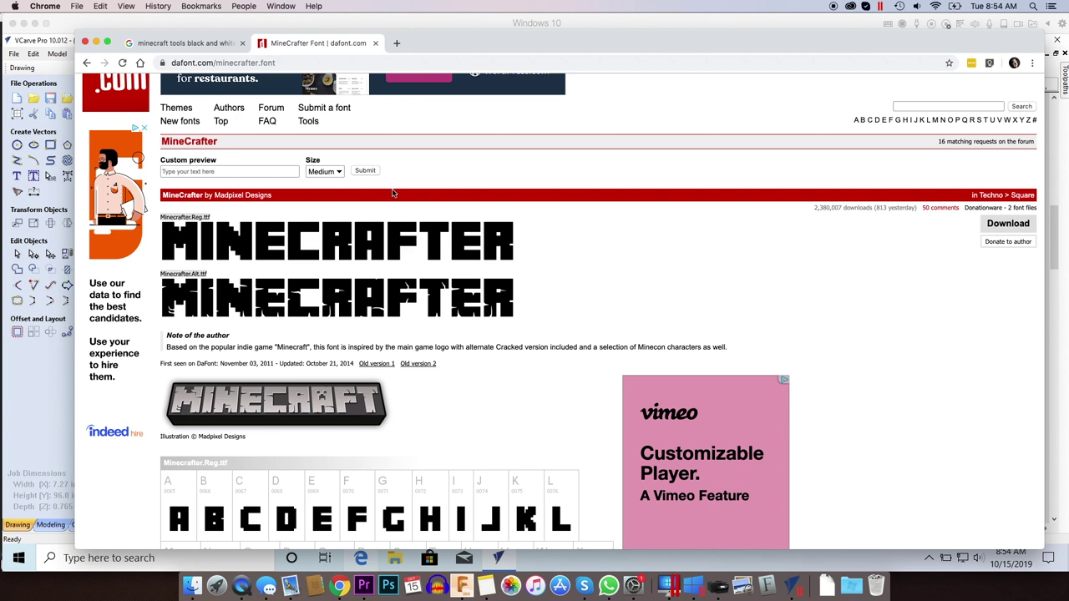
pyautogui.click(444, 22)
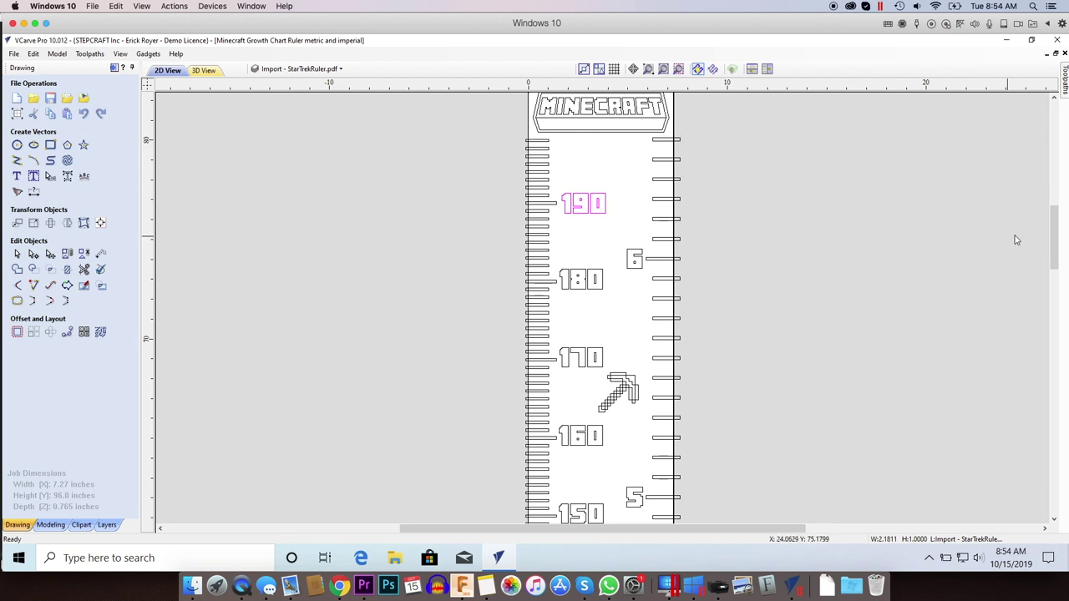
# Select the plaque outline around the MINECRAFT lettering and display its nodes with the Node Editing tool.
pyautogui.moveTo(1054, 238); pyautogui.dragTo(1053, 223)
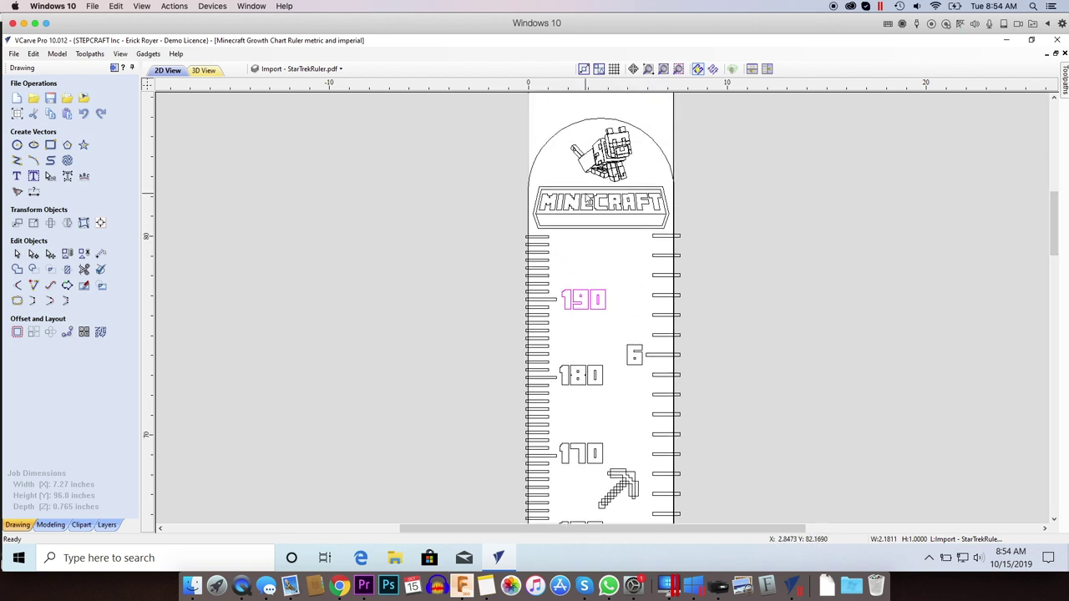
pyautogui.scroll(3, 587, 200)
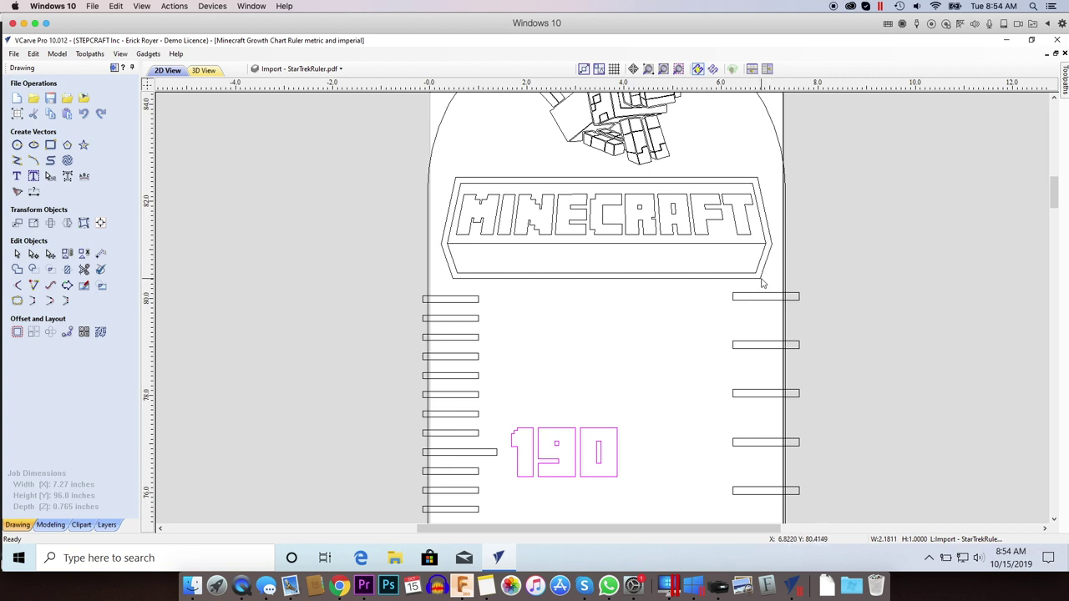
pyautogui.click(454, 283)
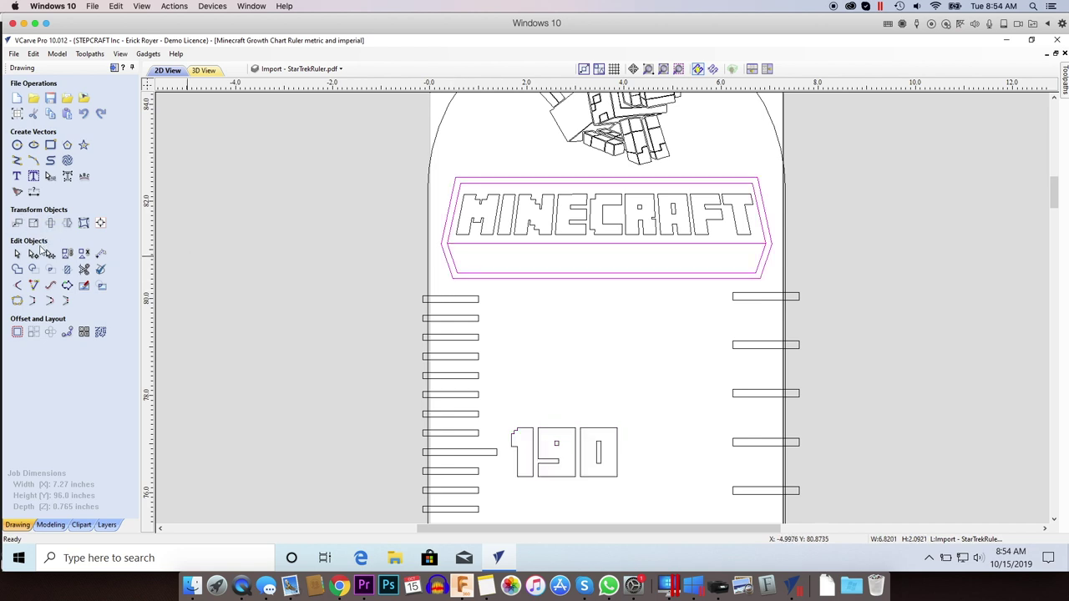
pyautogui.click(33, 254)
pyautogui.click(510, 321)
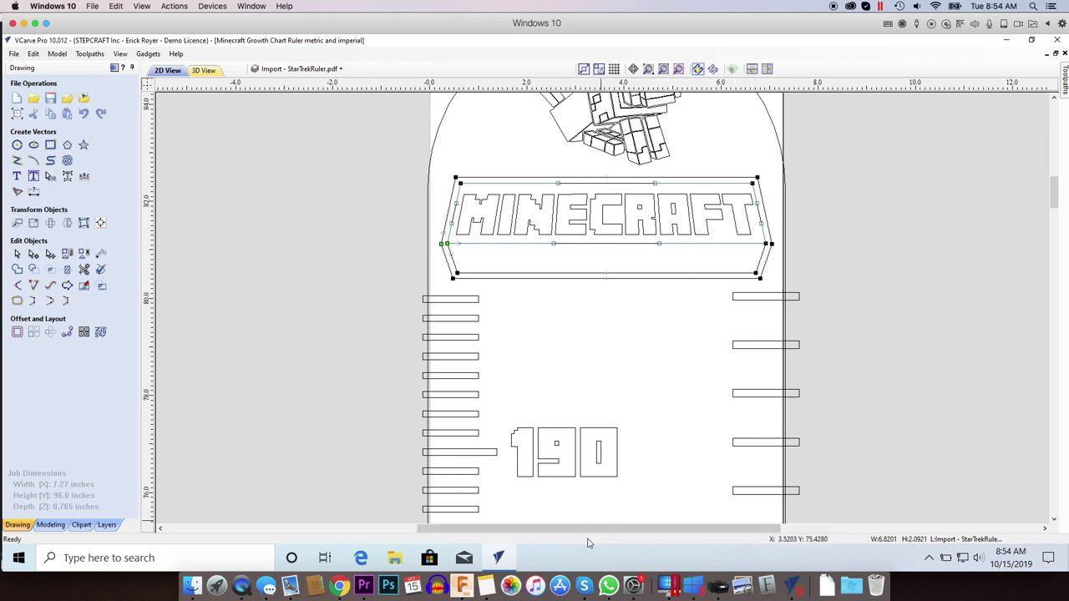
# Switch to Chrome, search Google Images for "minecraft logo", look through the results, and return to VCarve Pro.
pyautogui.click(339, 585)
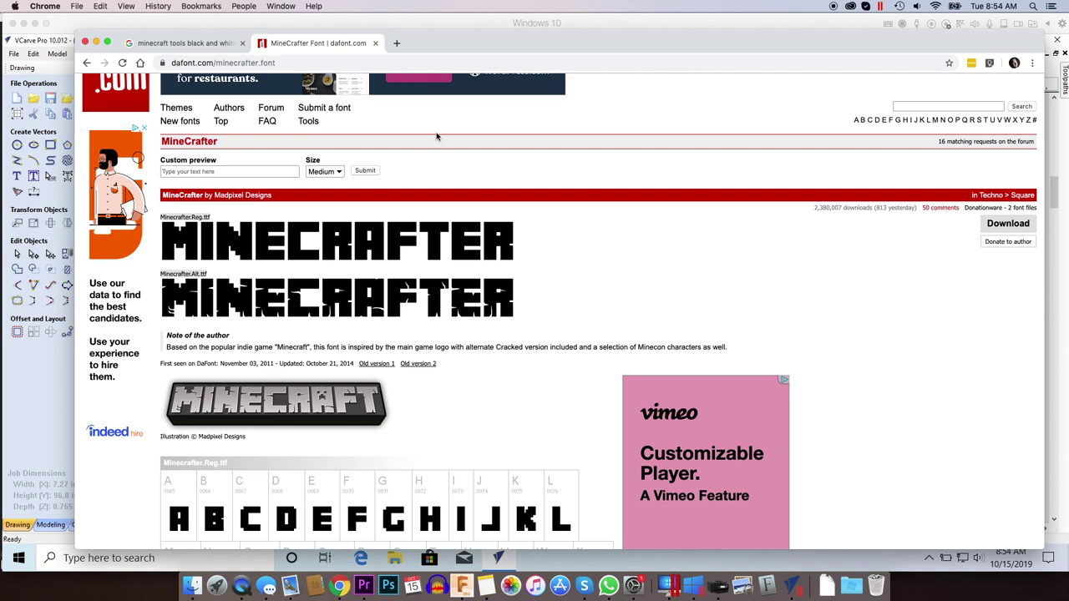
pyautogui.click(230, 46)
pyautogui.moveTo(299, 97); pyautogui.dragTo(211, 98)
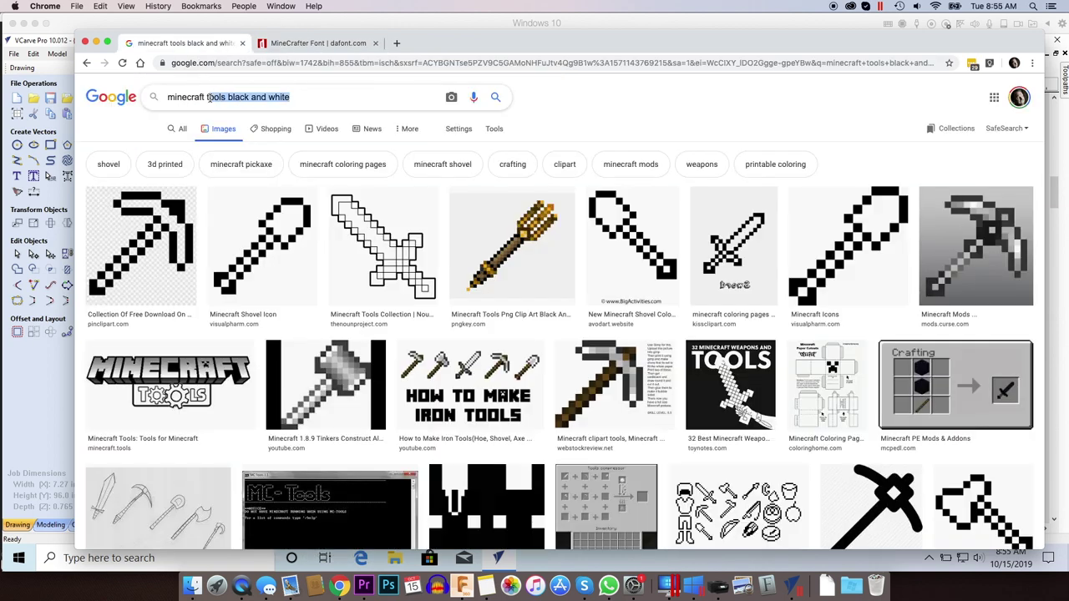
pyautogui.write('logo')
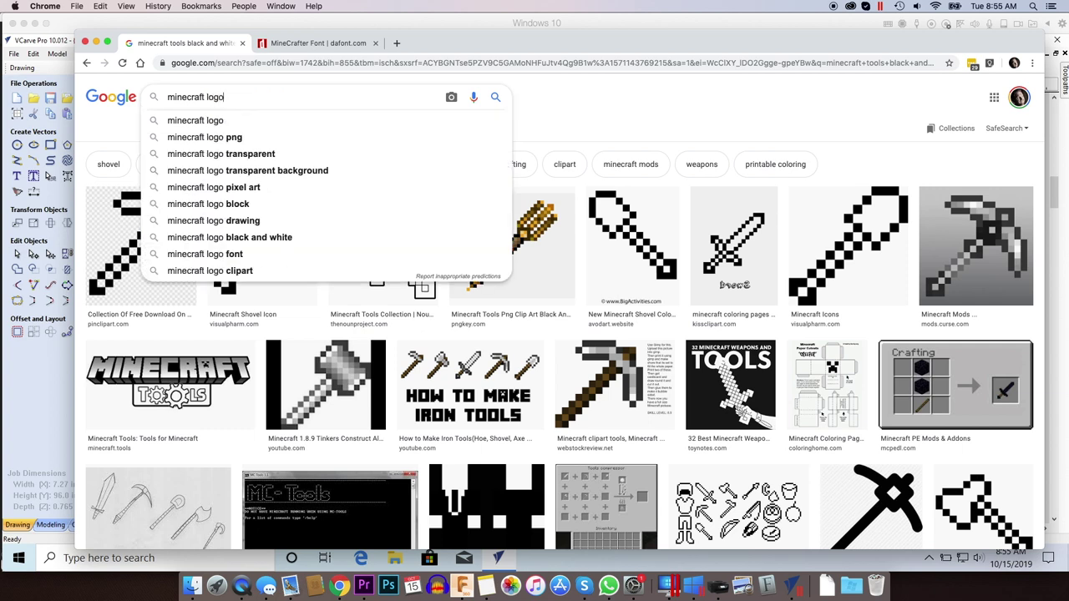
pyautogui.press('Return')
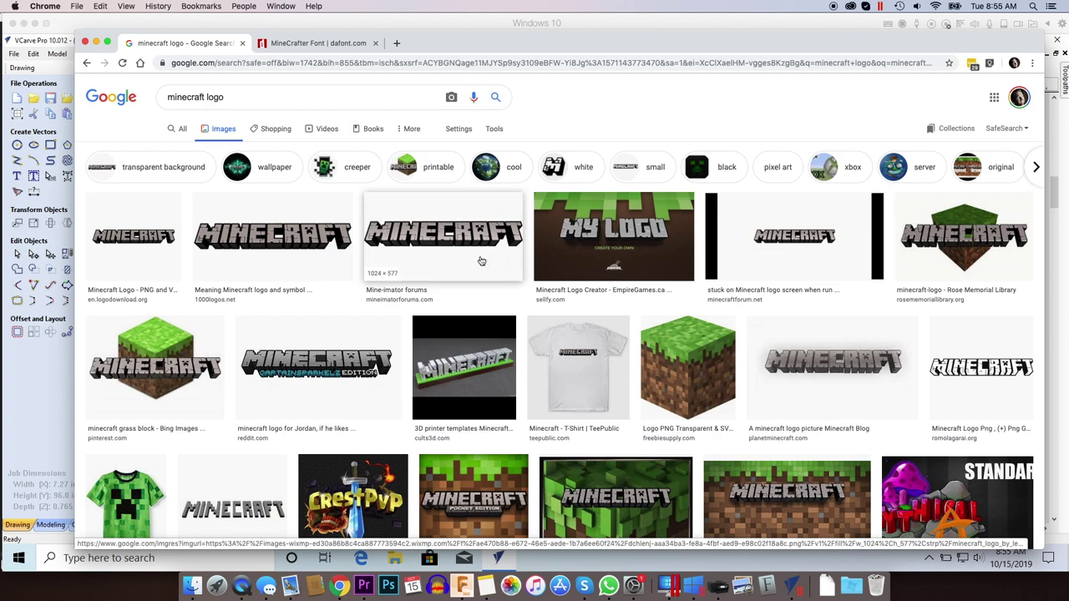
pyautogui.scroll(-5, 488, 246)
pyautogui.scroll(-4, 479, 259)
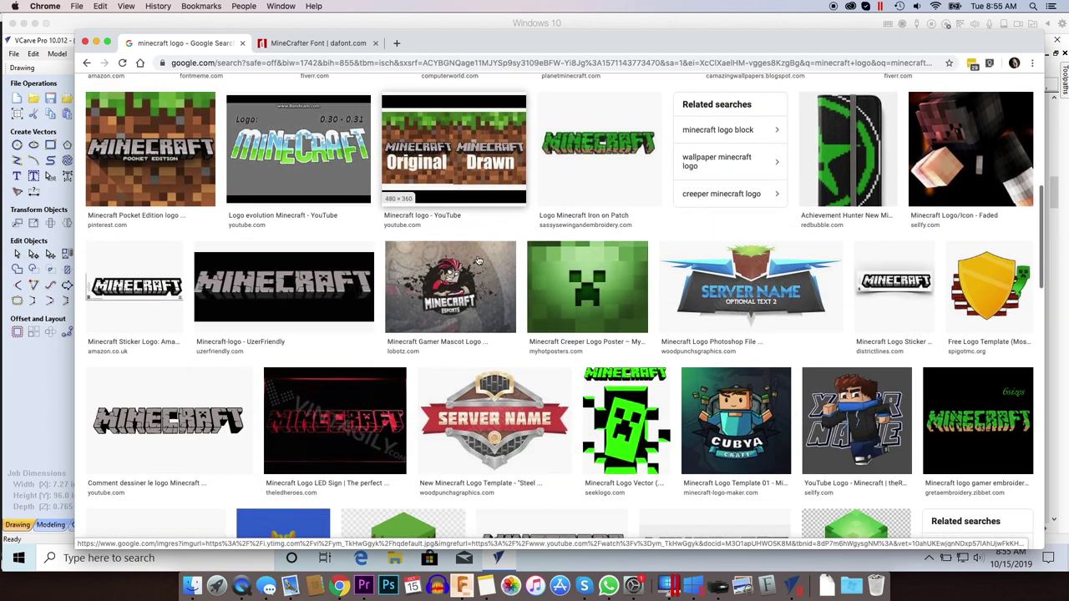
pyautogui.scroll(-7, 542, 329)
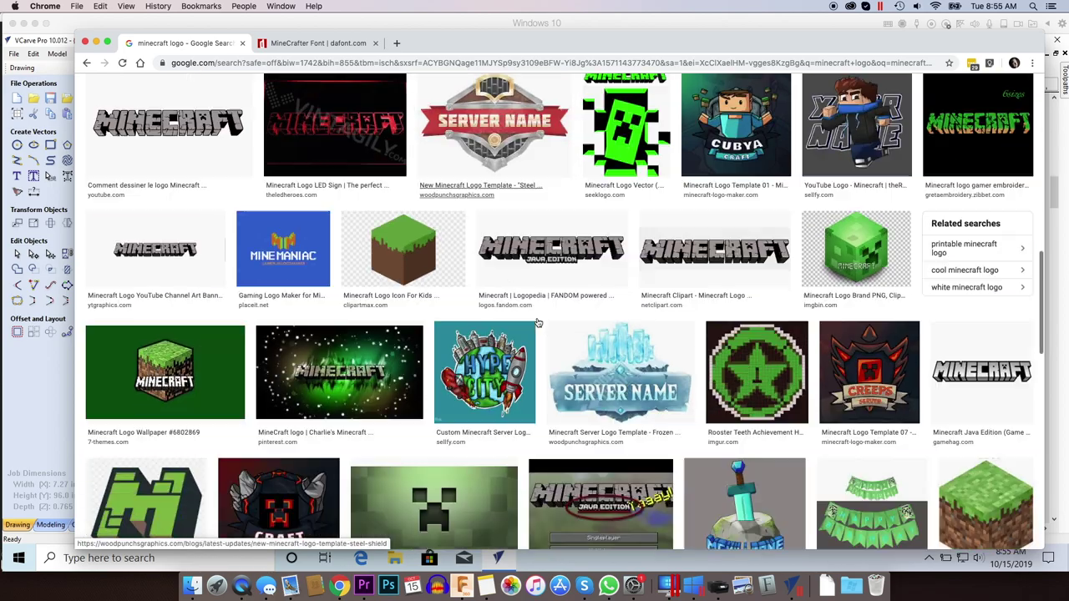
pyautogui.scroll(20, 535, 323)
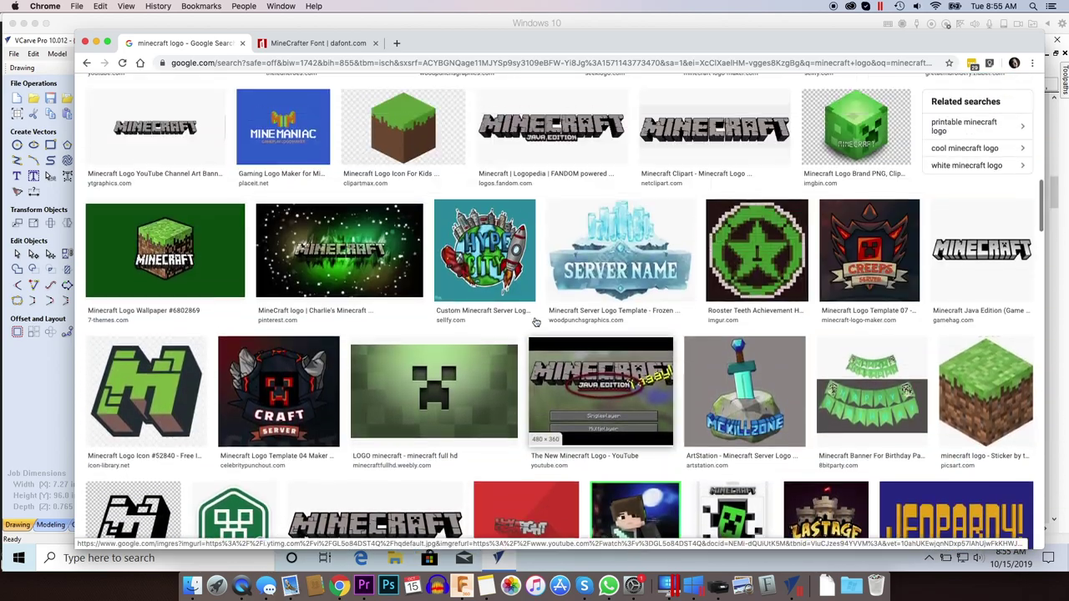
pyautogui.scroll(1, 535, 322)
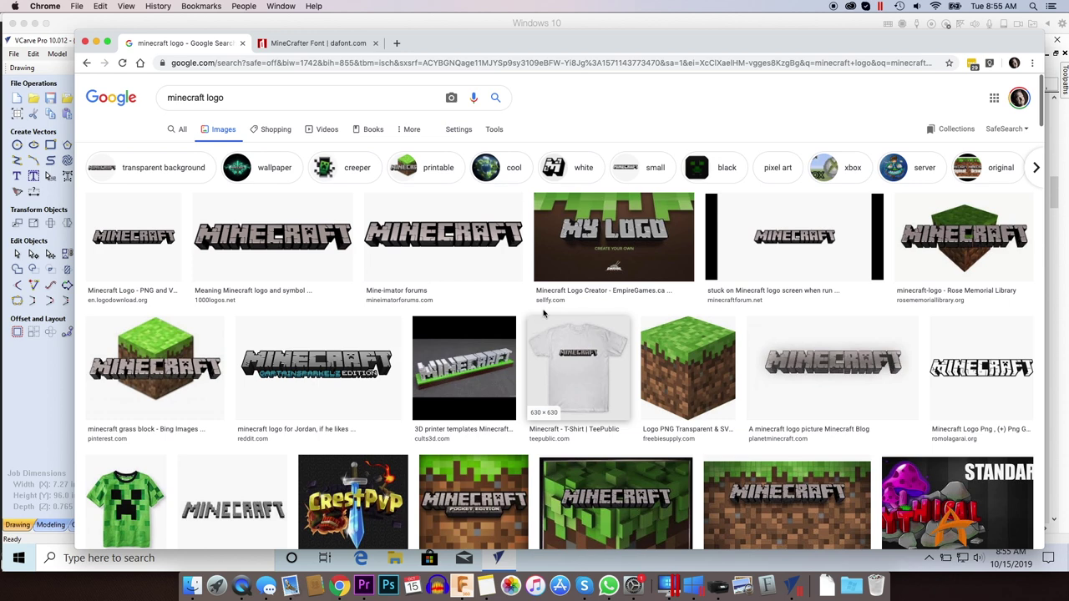
pyautogui.click(287, 27)
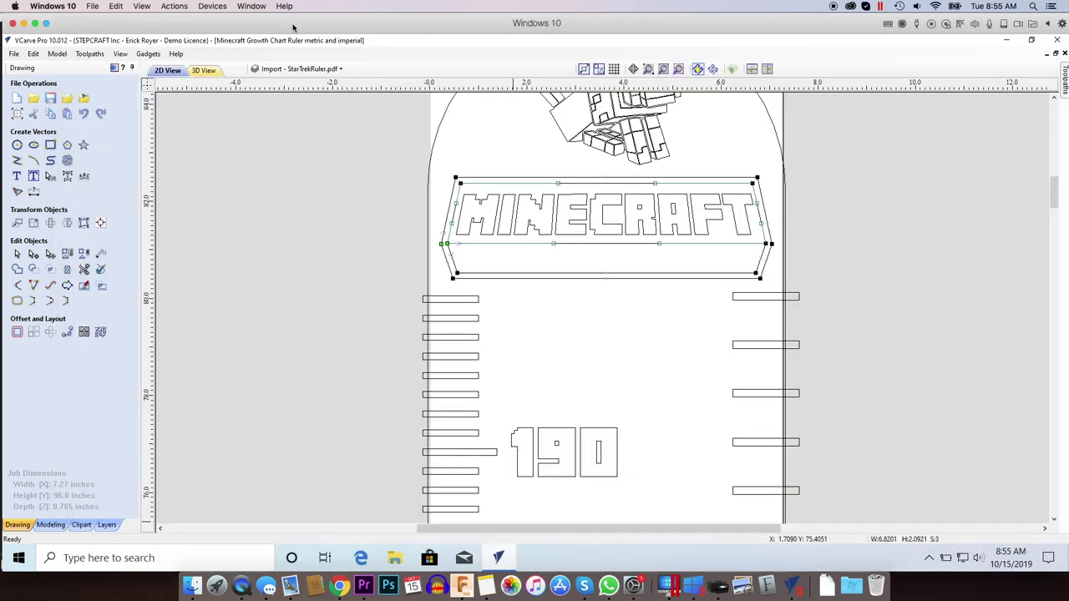
# Examine the Minecraft ruler's header artwork, logo plaque, scale marks, numerals and tool icons along its length.
pyautogui.moveTo(1054, 197)
pyautogui.mouseDown()
pyautogui.moveTo(1056, 220)
pyautogui.moveTo(1055, 211)
pyautogui.mouseUp()
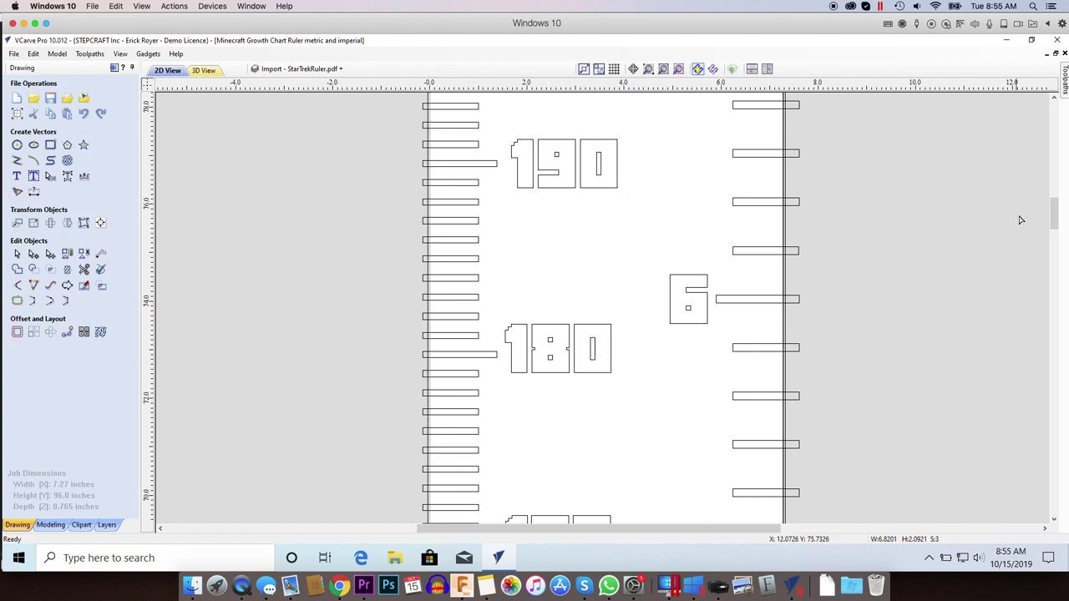
pyautogui.moveTo(1053, 215); pyautogui.dragTo(1052, 199)
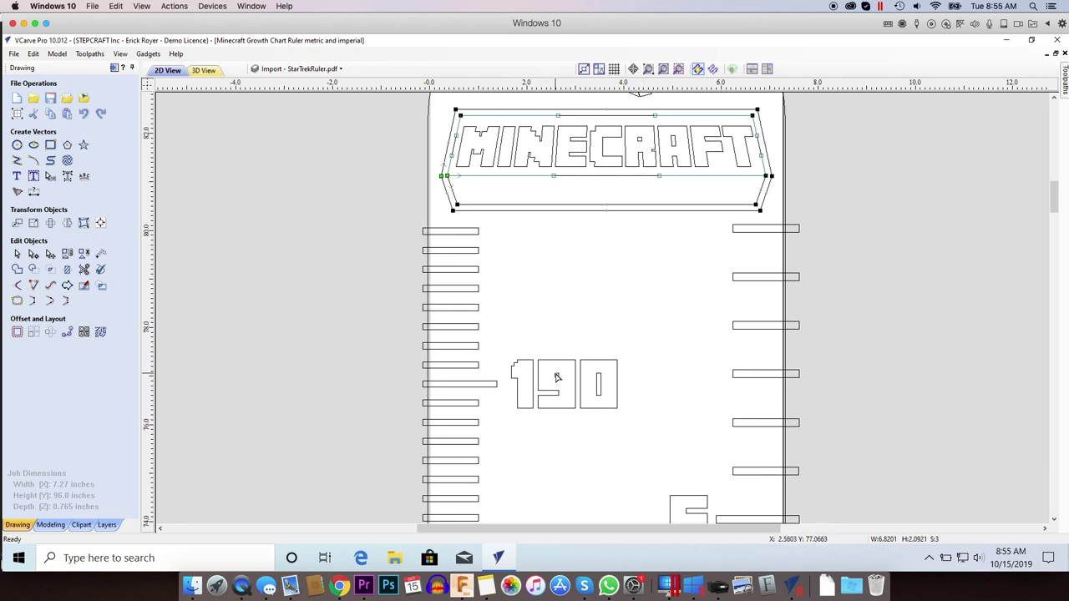
pyautogui.scroll(4, 558, 378)
pyautogui.scroll(-5, 564, 384)
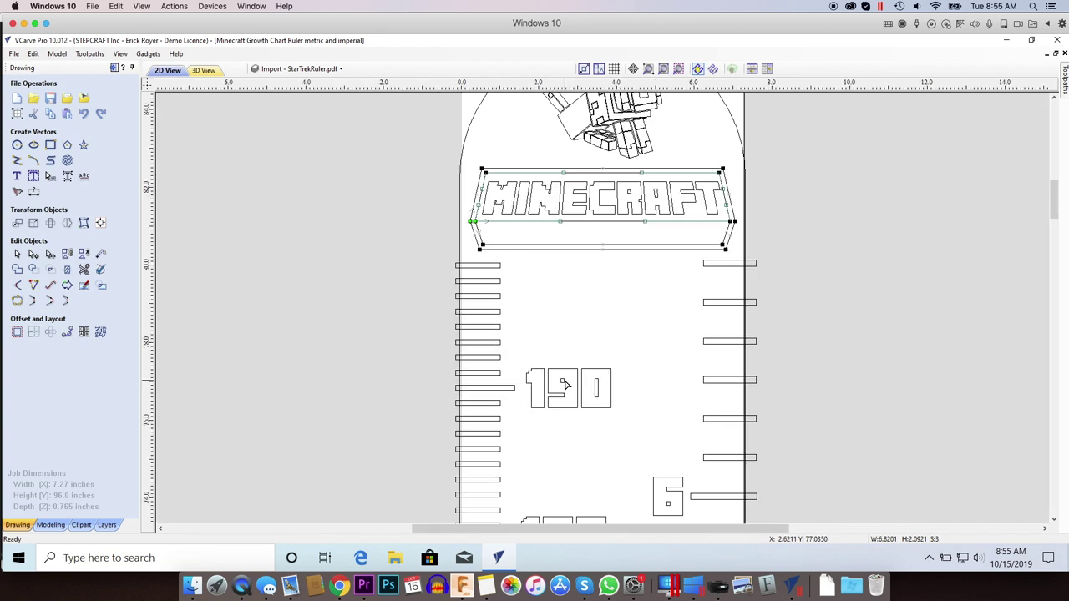
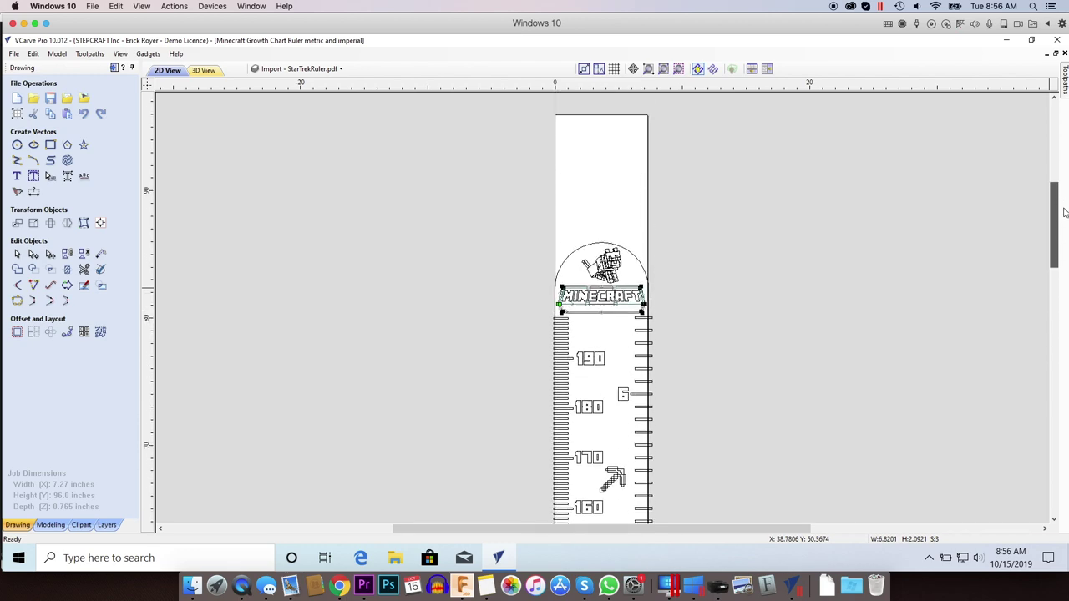
pyautogui.scroll(5, 652, 287)
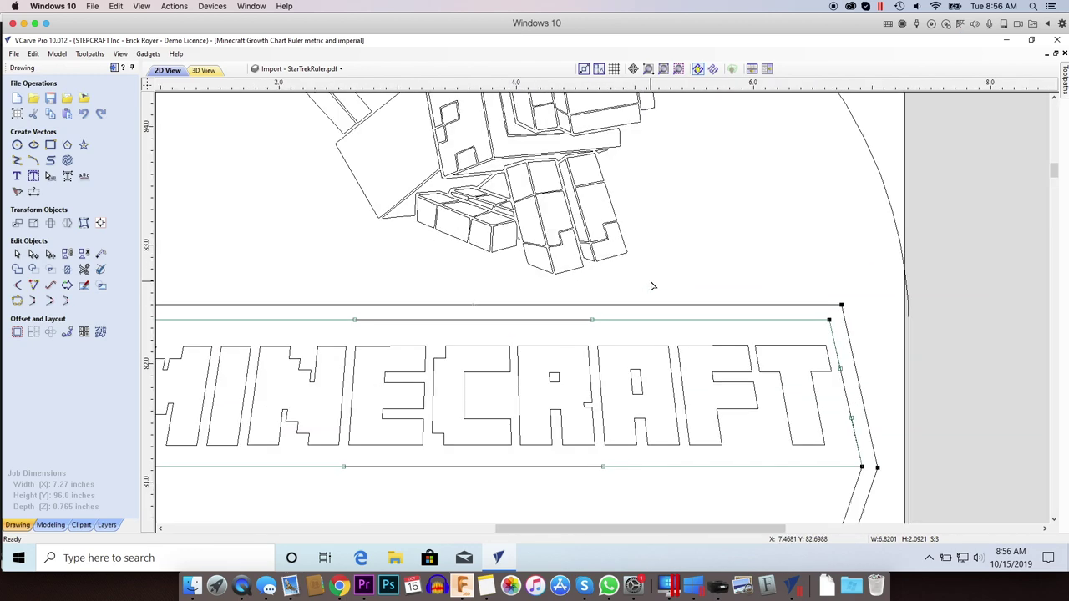
pyautogui.scroll(-8, 652, 286)
pyautogui.scroll(5, 639, 217)
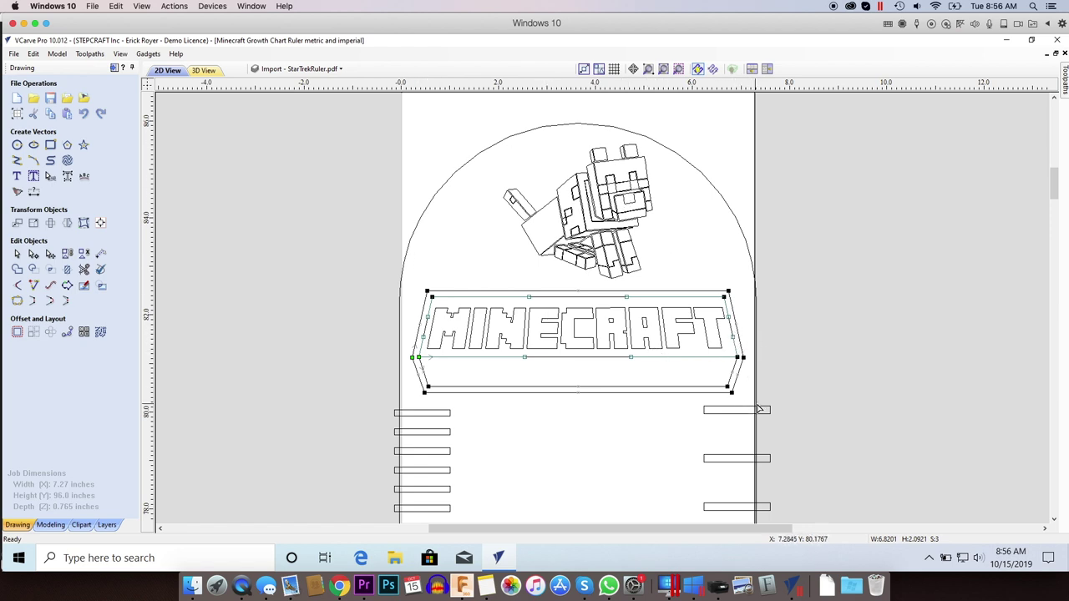
pyautogui.moveTo(1054, 184); pyautogui.dragTo(1054, 299)
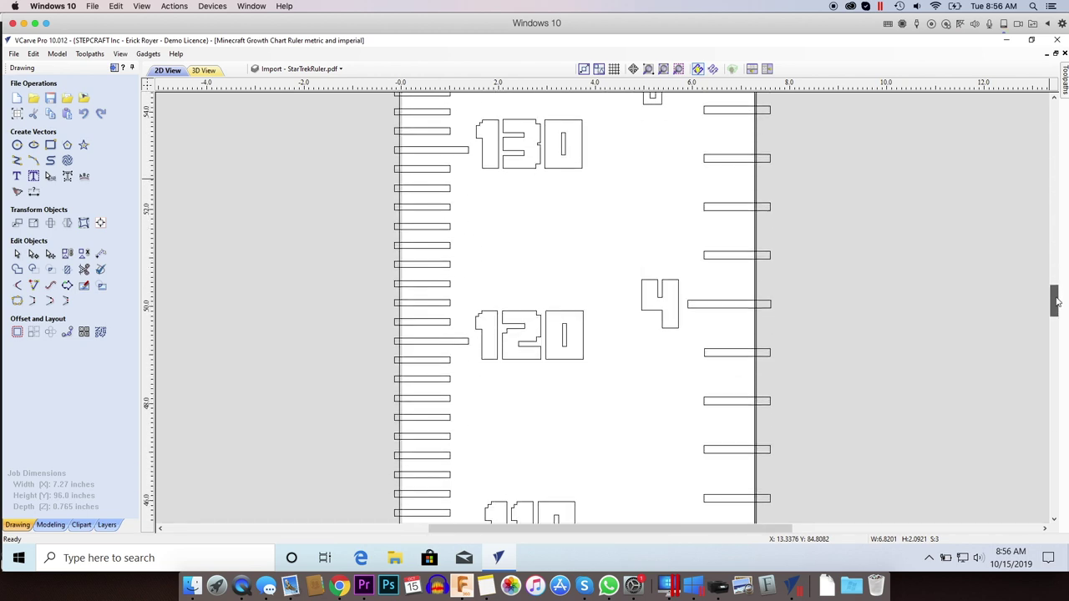
pyautogui.scroll(-5, 825, 280)
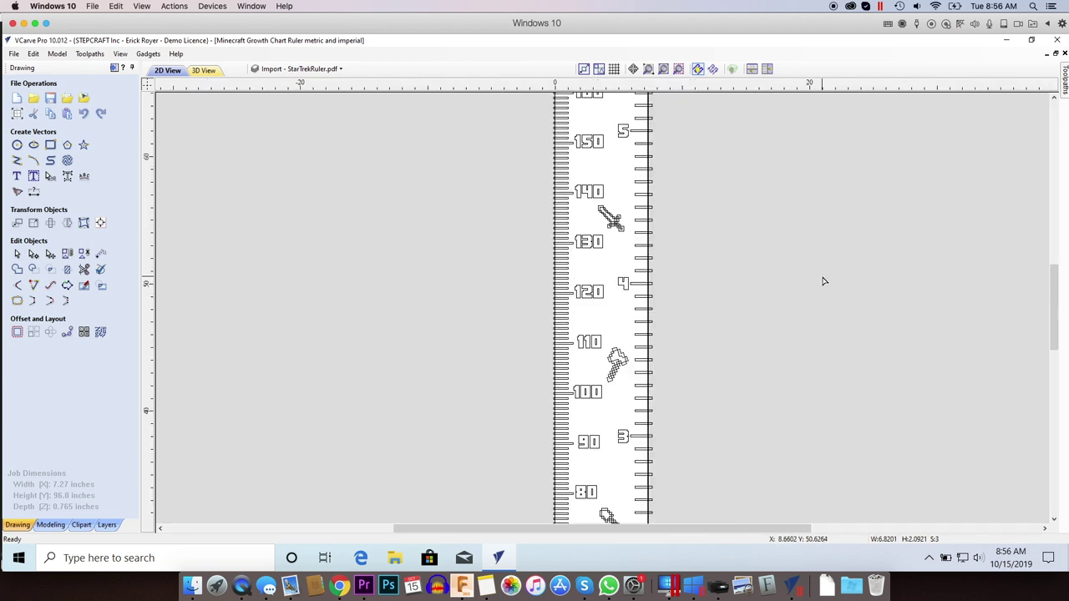
# Open the blank Growth Chart Ruler metric and imperial CRV file, discarding changes to the Minecraft project.
pyautogui.click(14, 54)
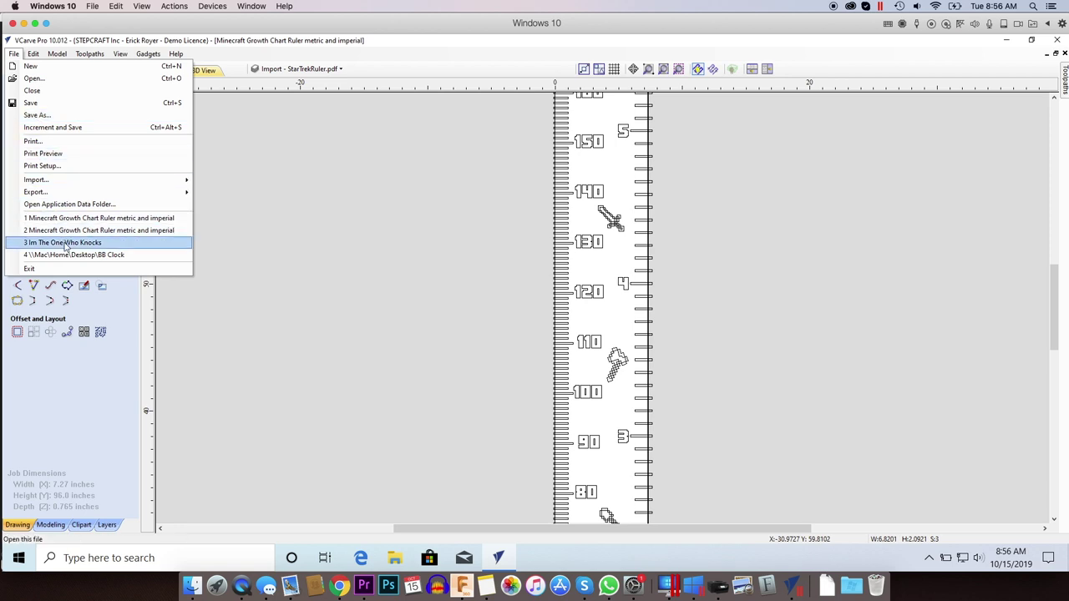
pyautogui.click(49, 78)
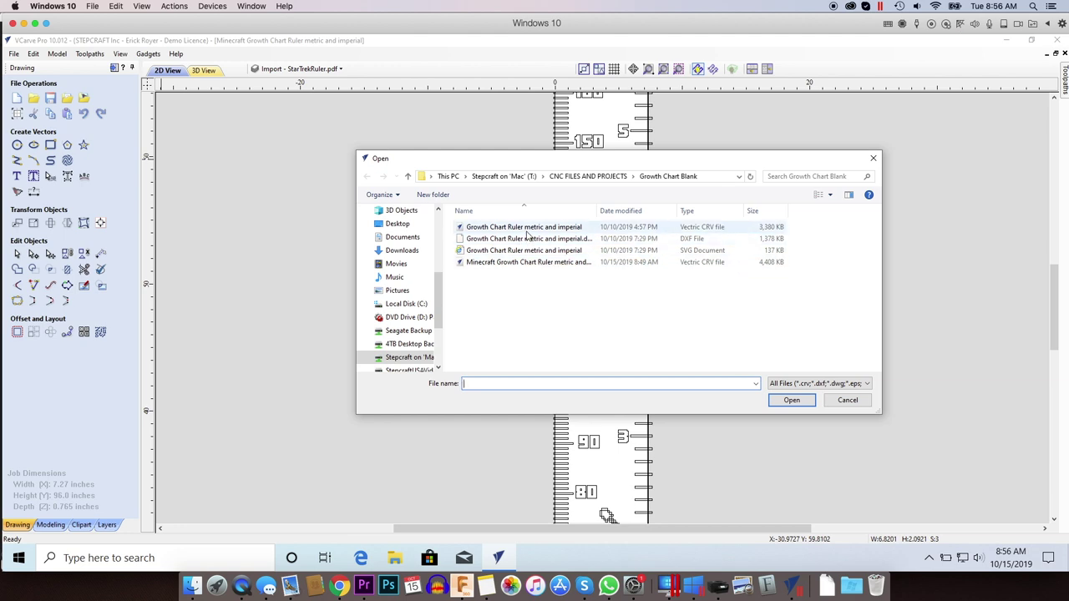
pyautogui.doubleClick(528, 228)
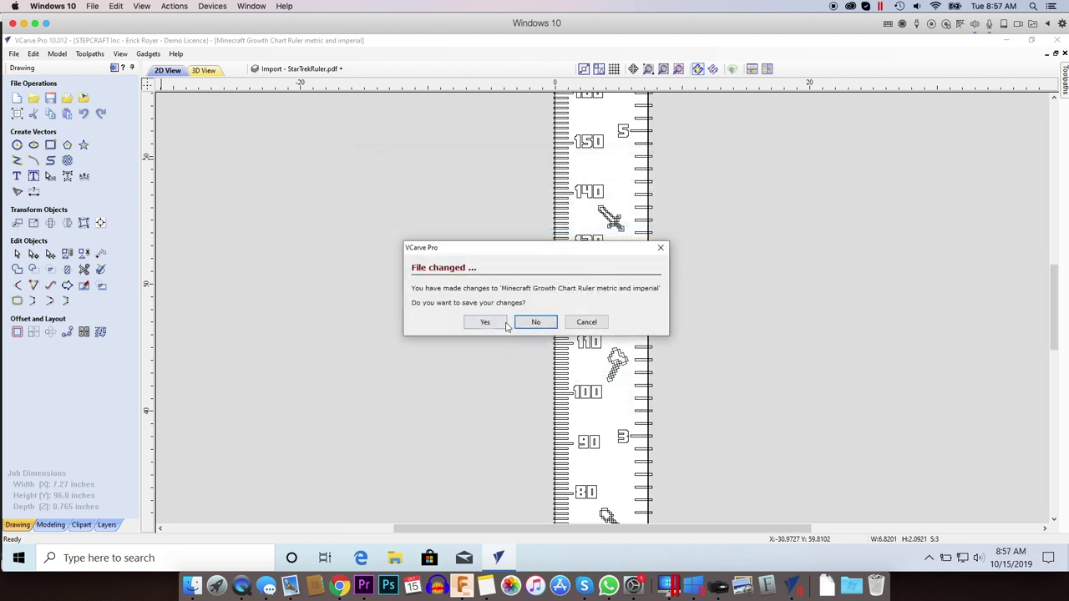
pyautogui.click(532, 322)
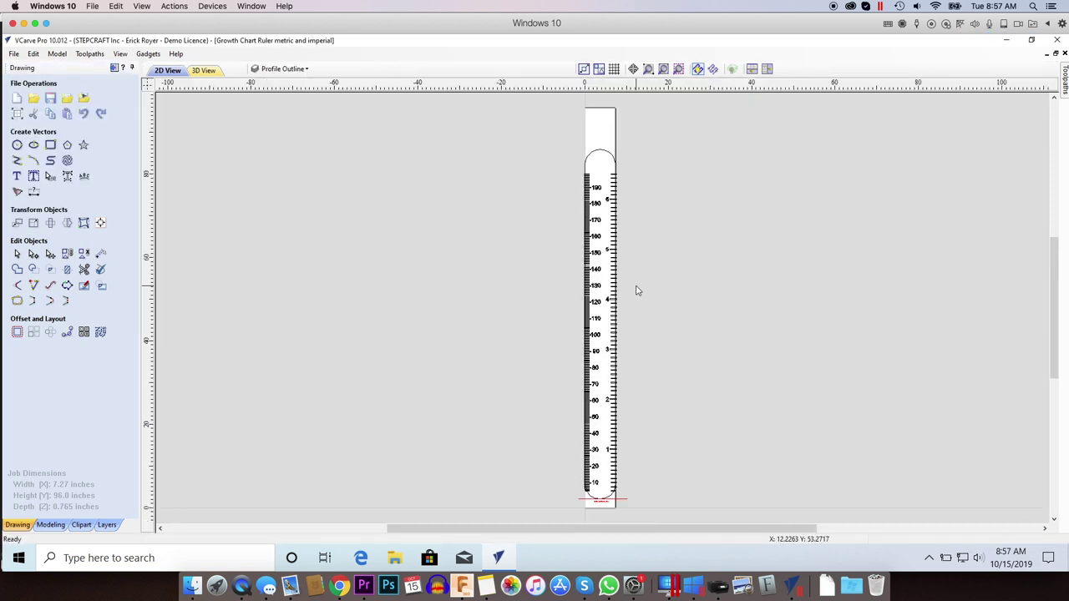
# Try the Stencil Std font on the metric scale's numeral 30 near the ruler's lower end.
pyautogui.scroll(5, 593, 223)
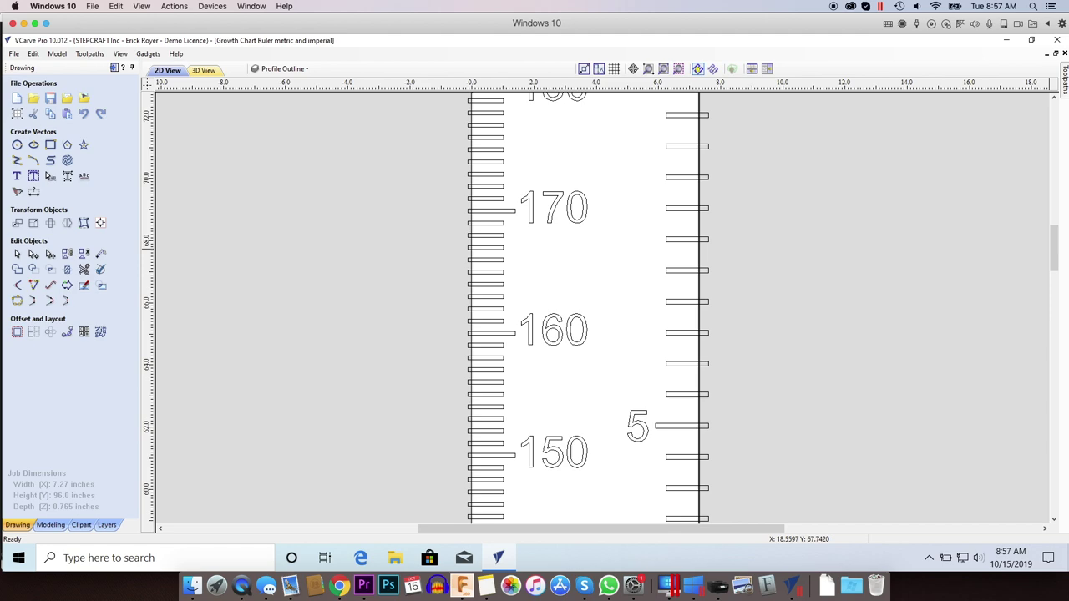
pyautogui.moveTo(1056, 249); pyautogui.dragTo(1065, 438)
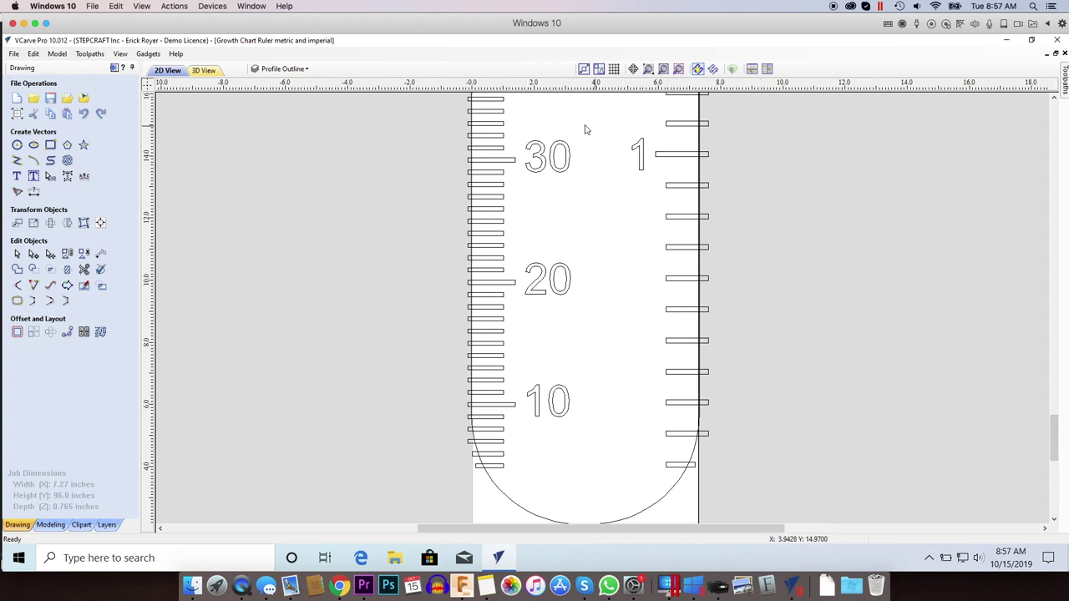
pyautogui.click(553, 155)
pyautogui.click(16, 176)
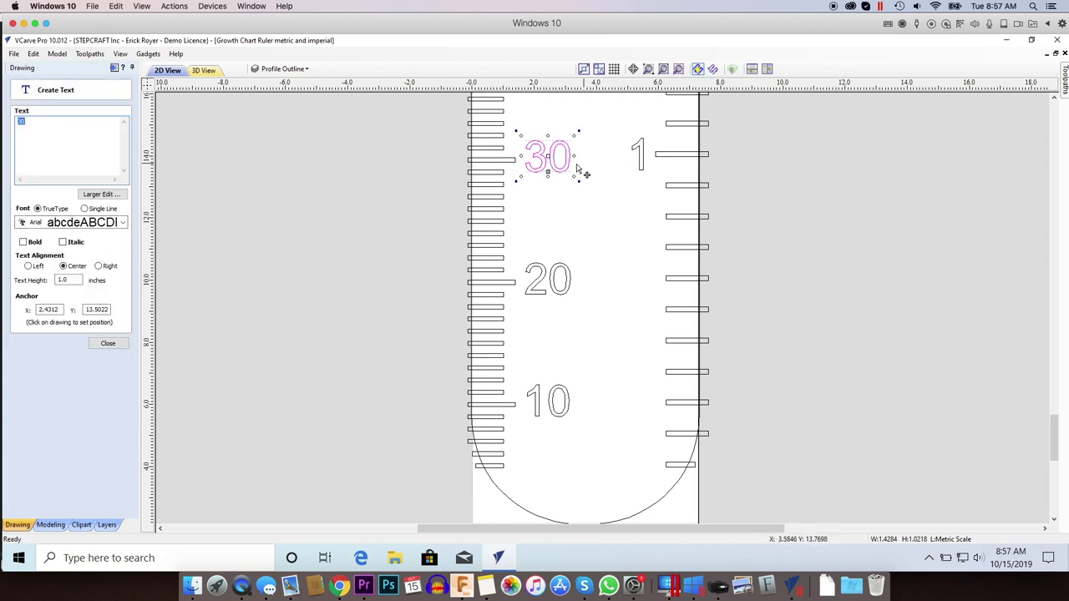
pyautogui.click(72, 223)
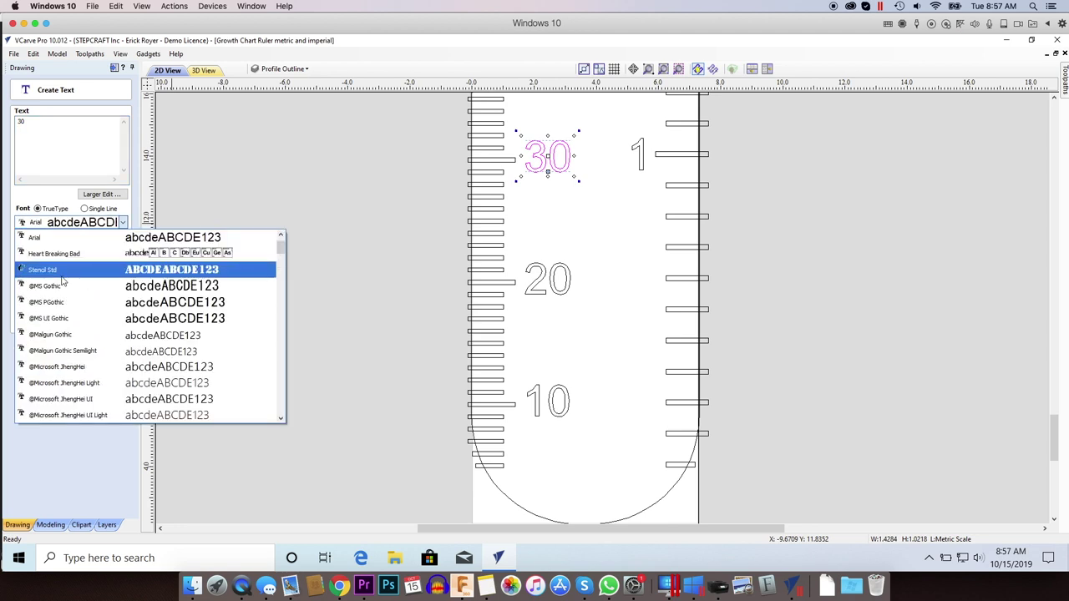
pyautogui.click(62, 276)
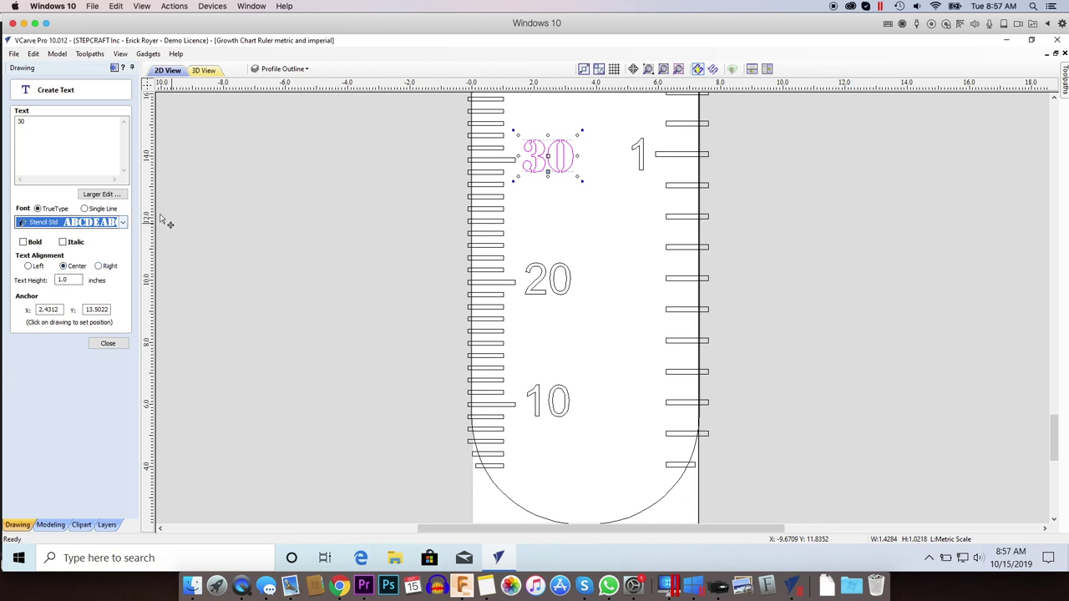
pyautogui.click(106, 343)
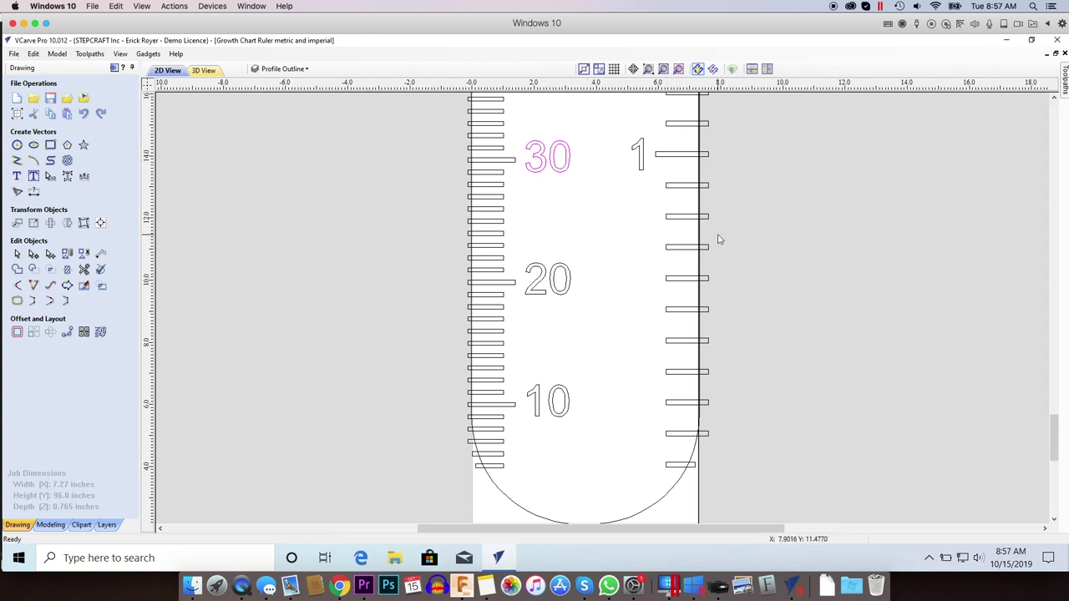
# Set the job width to 9.5 inches in the job setup, keeping the design unscaled.
pyautogui.scroll(5, 718, 237)
pyautogui.scroll(-3, 716, 242)
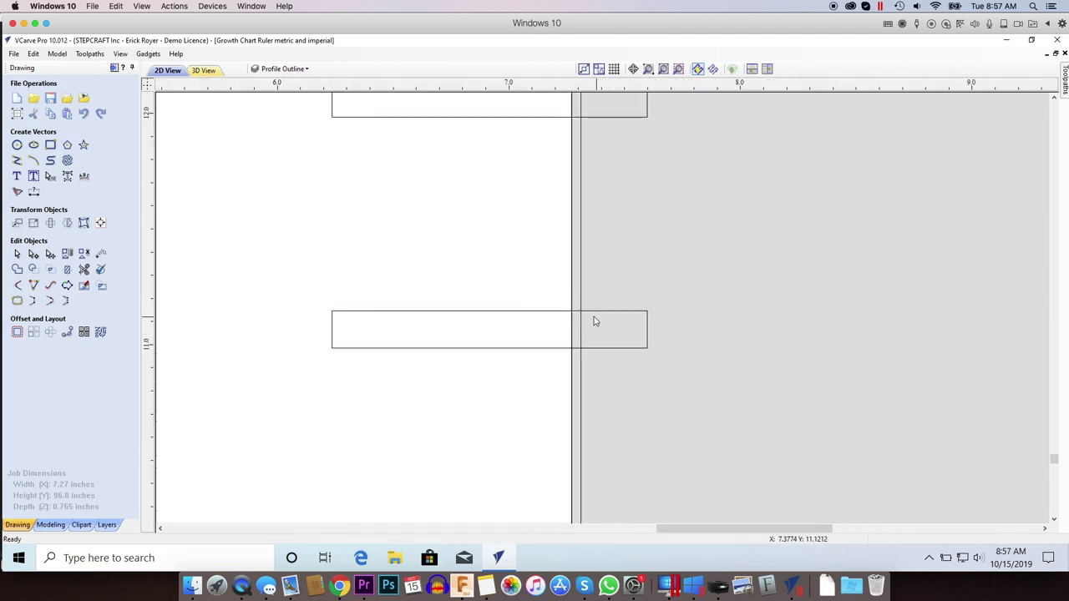
pyautogui.click(17, 113)
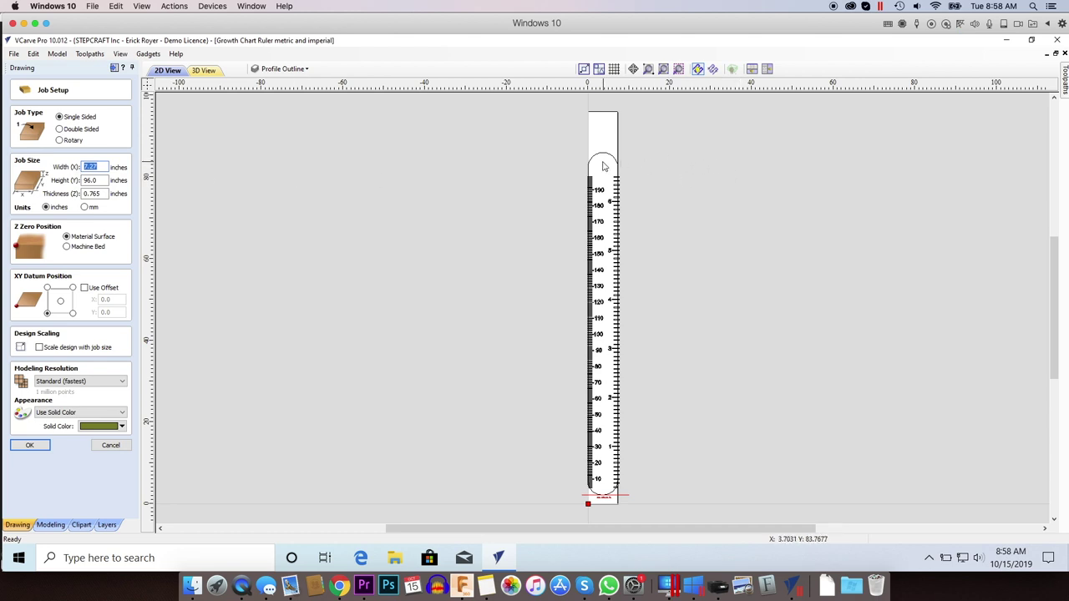
pyautogui.scroll(3, 625, 184)
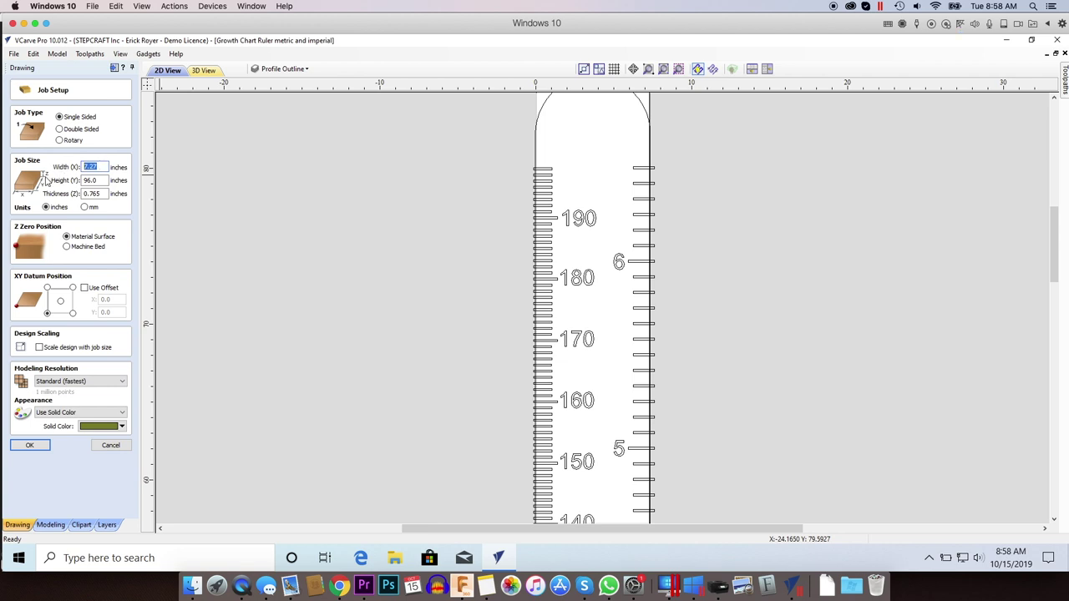
pyautogui.write('9')
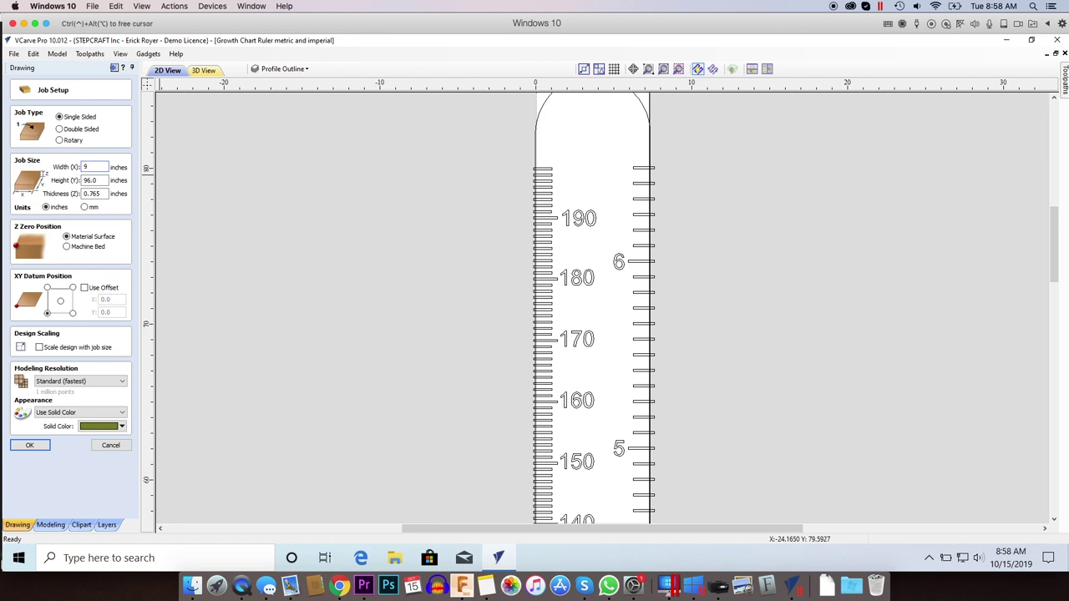
pyautogui.write('.5')
pyautogui.press('Tab')
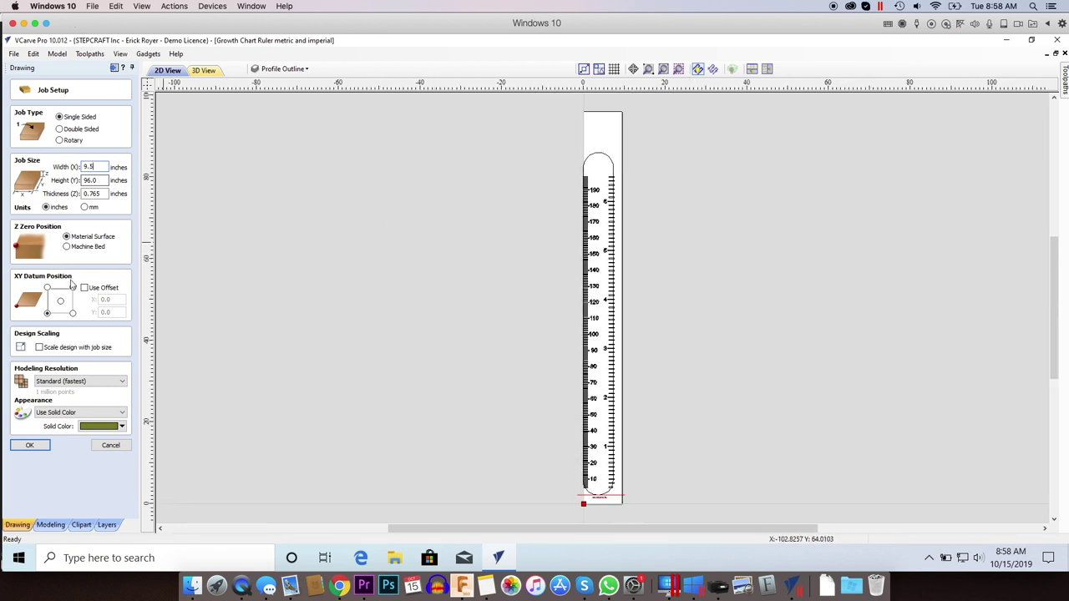
pyautogui.press('Return')
pyautogui.click(535, 335)
# Select the imperial scale marks and numerals without the ruler outline, and nudge them right until the marks slightly overhang the widened board's edge.
pyautogui.scroll(5, 631, 227)
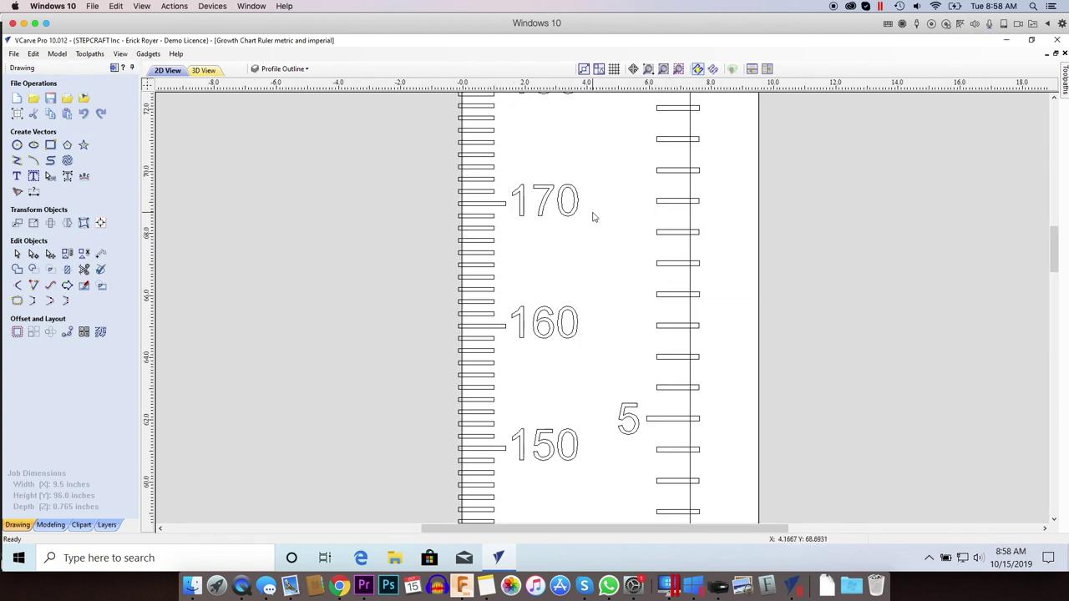
pyautogui.scroll(-6, 484, 213)
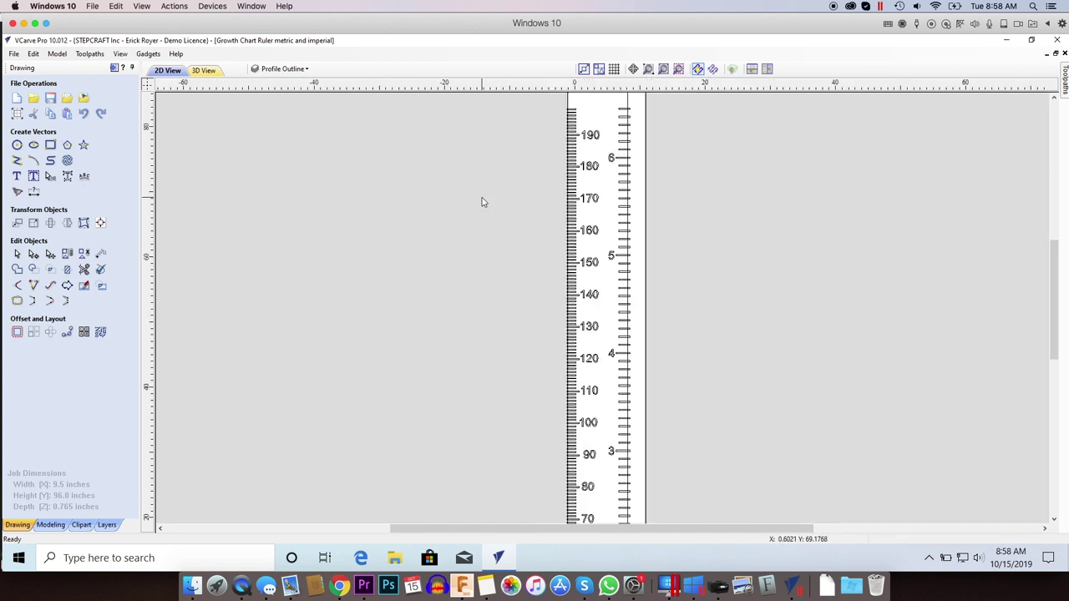
pyautogui.scroll(6, 598, 200)
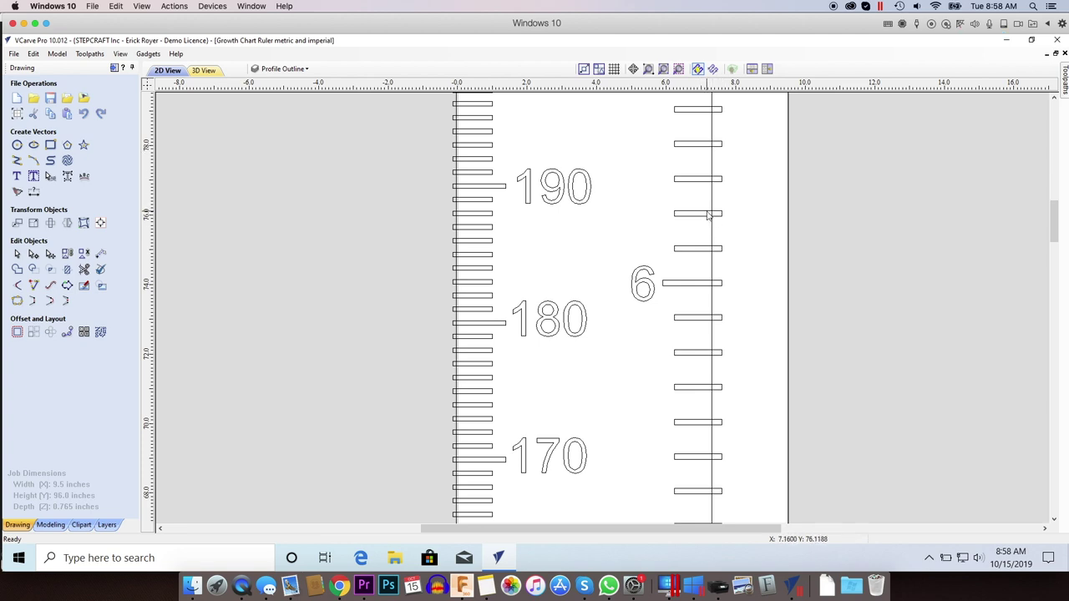
pyautogui.scroll(-3, 871, 231)
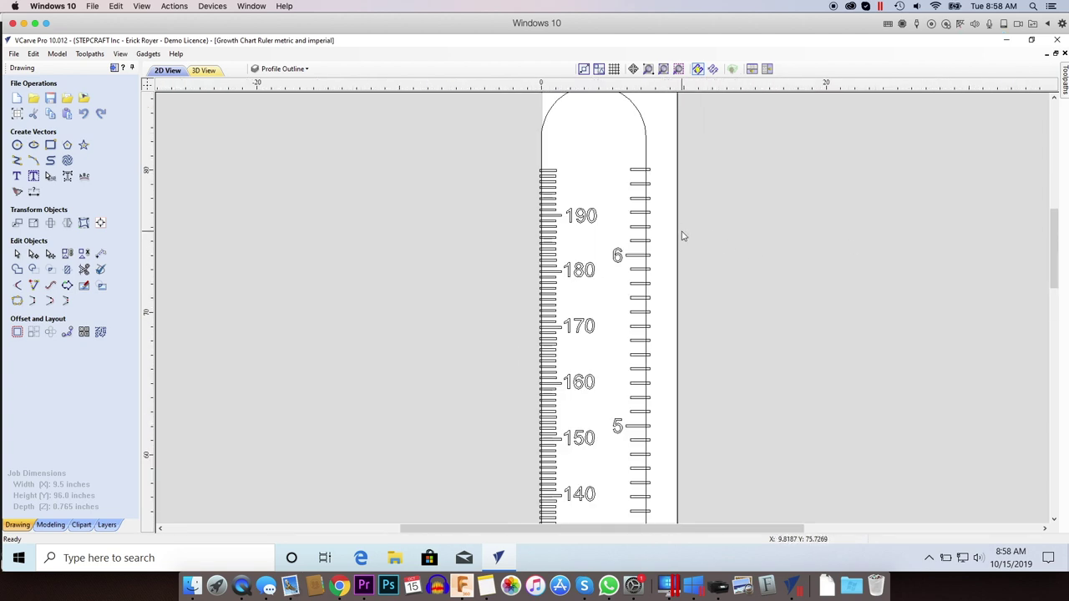
pyautogui.click(648, 68)
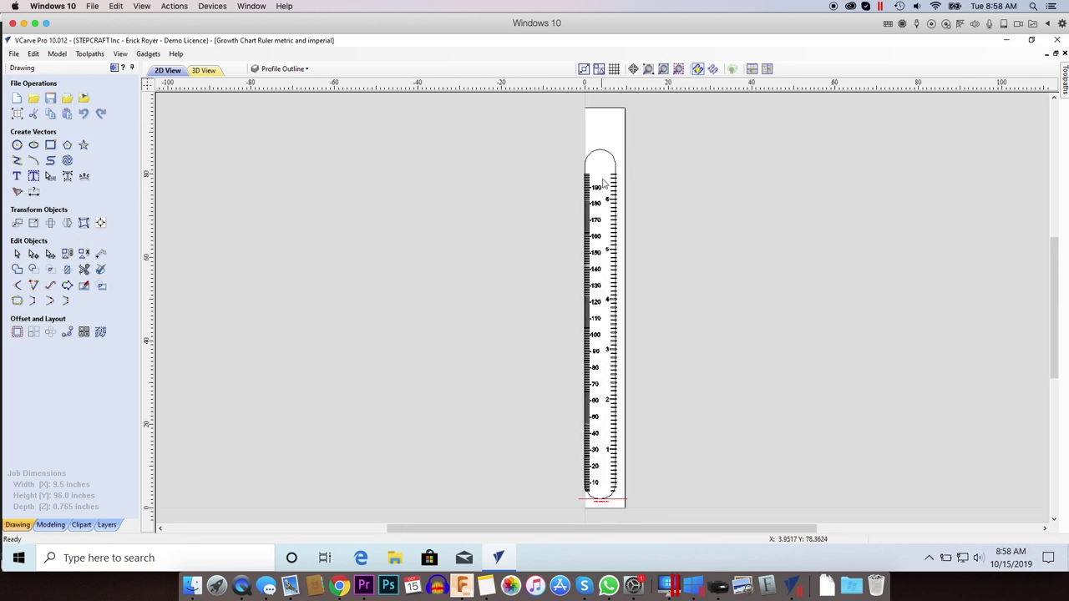
pyautogui.moveTo(638, 167); pyautogui.dragTo(605, 497)
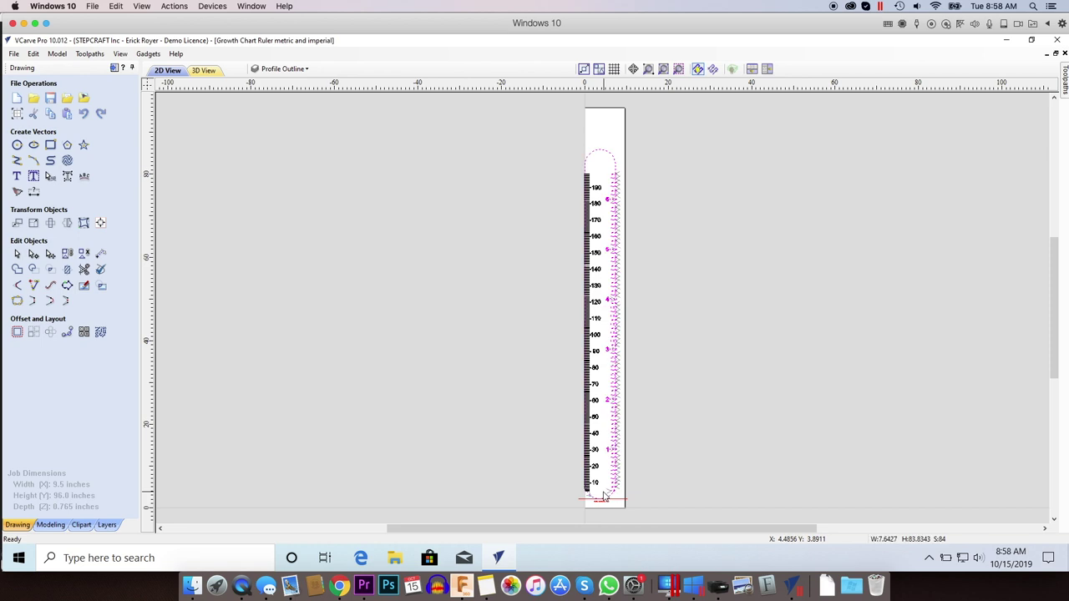
pyautogui.keyDown('ctrl'); pyautogui.click(612, 159); pyautogui.keyUp('ctrl')
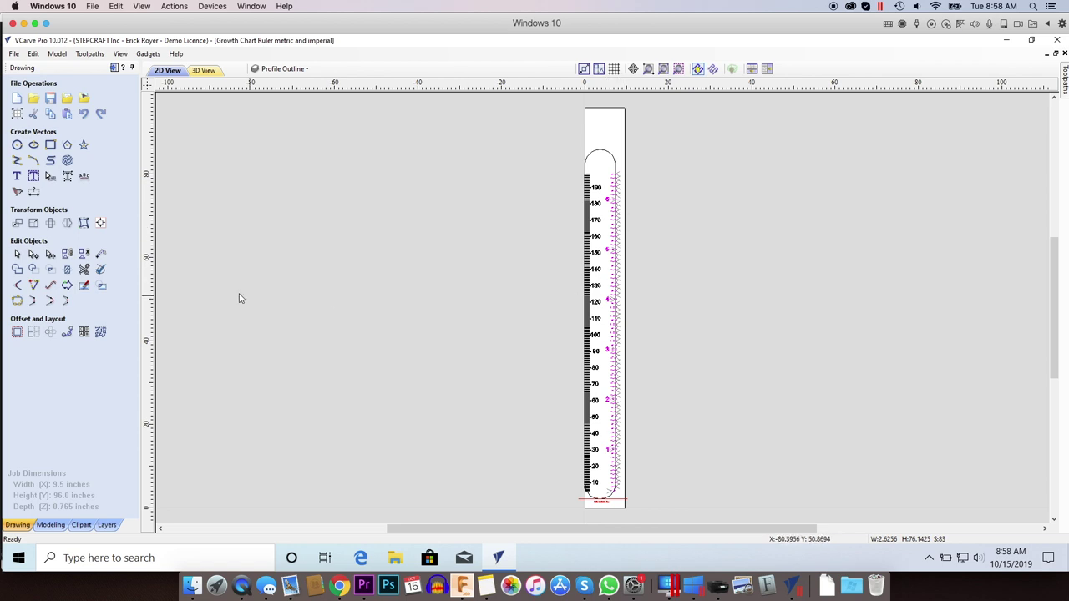
pyautogui.scroll(5, 612, 314)
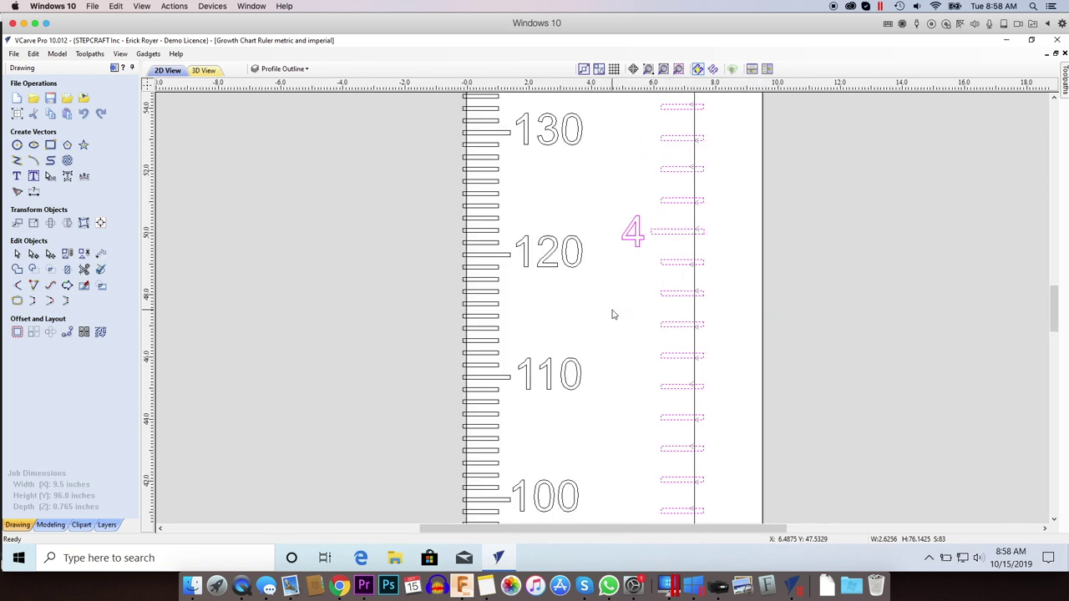
pyautogui.press('Right')
pyautogui.press('Right')
pyautogui.press('Right')
pyautogui.press('Right')
pyautogui.press('Right')
pyautogui.press('Right')
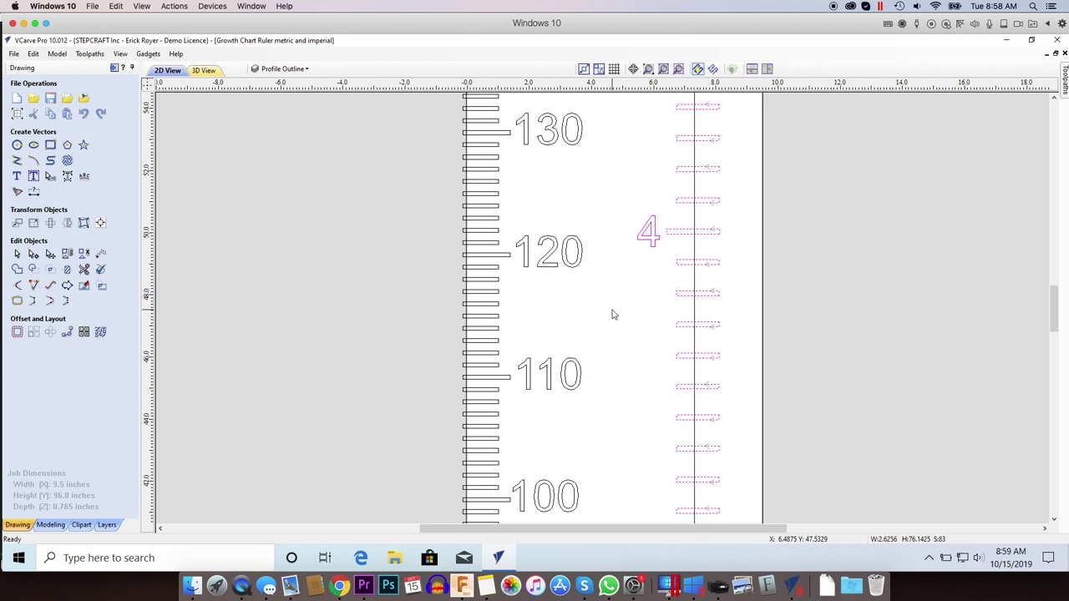
pyautogui.press('Right')
pyautogui.press('Right')
pyautogui.press('Right')
pyautogui.press('Right')
pyautogui.press('Right')
pyautogui.press('Right')
pyautogui.press('Right')
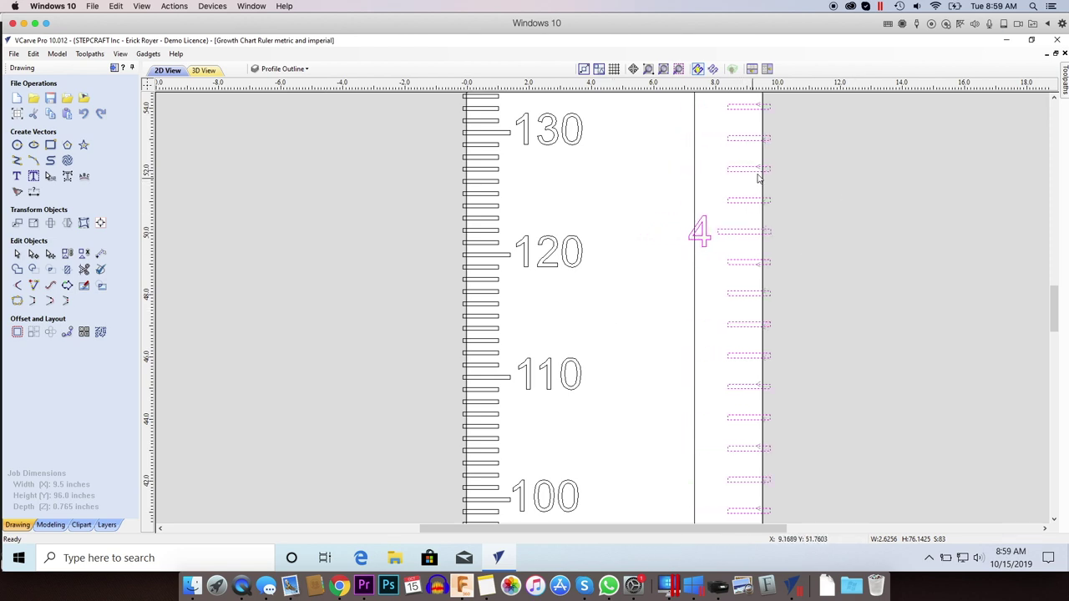
pyautogui.press('Left')
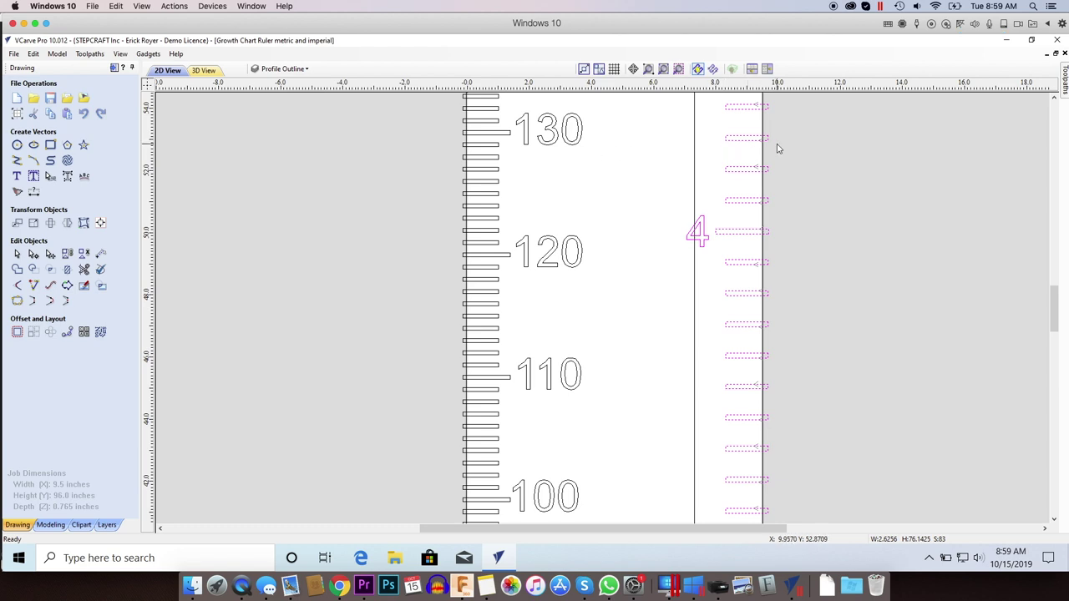
# Draw a 0.0625-inch diameter circle centred on the board's right edge inside an imperial scale mark.
pyautogui.scroll(10, 775, 148)
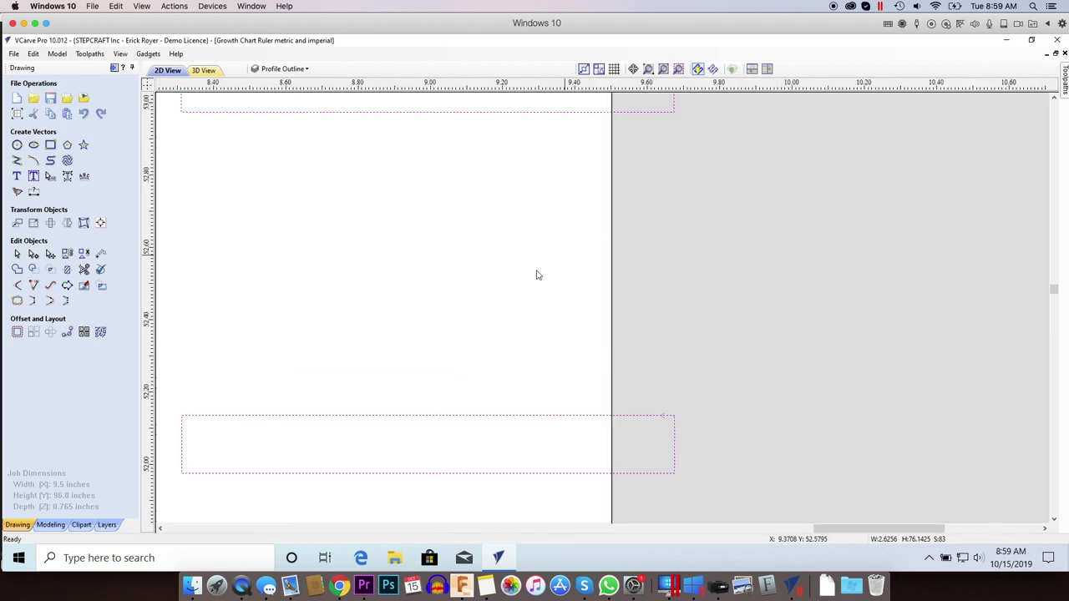
pyautogui.click(16, 145)
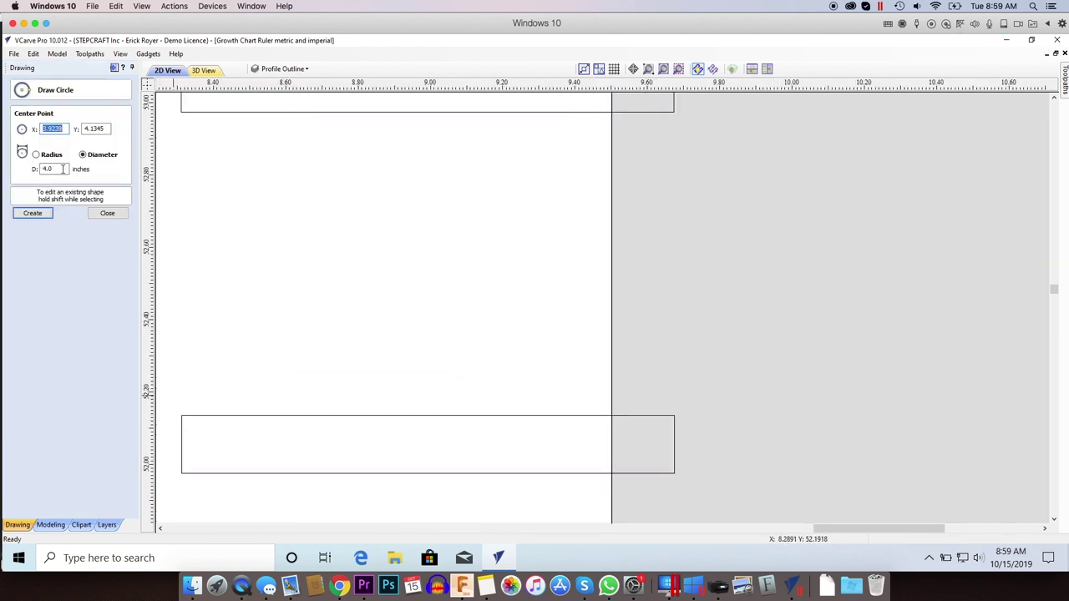
pyautogui.write('.0625')
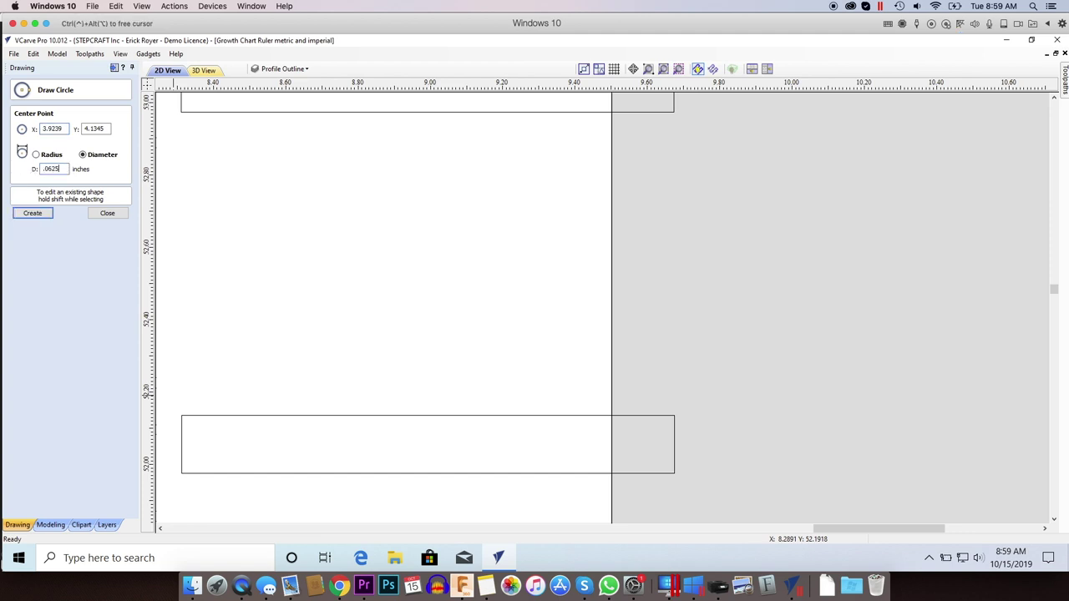
pyautogui.click(608, 446)
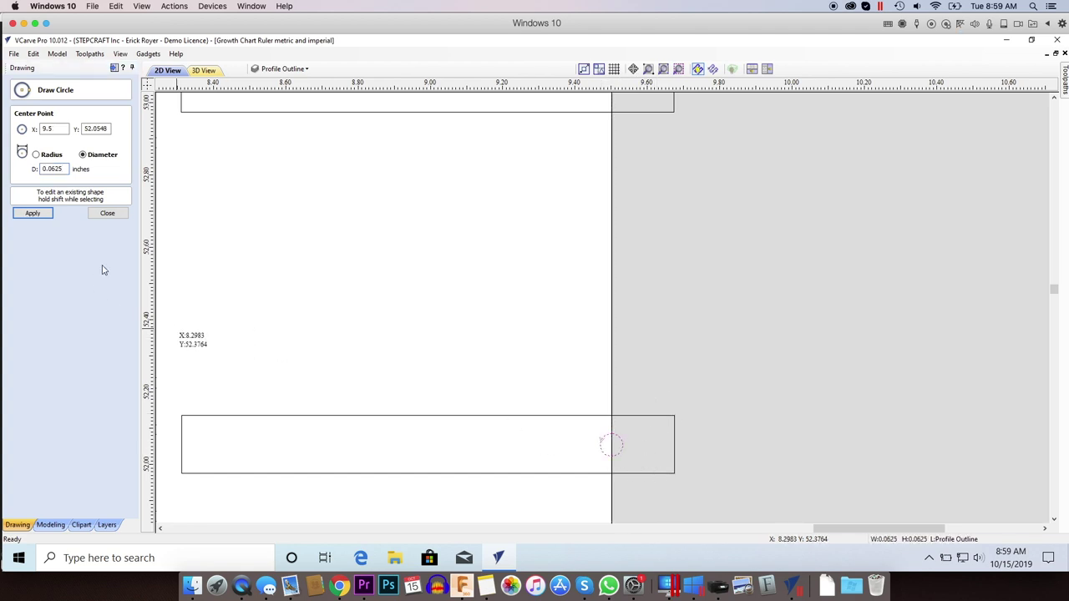
pyautogui.click(107, 214)
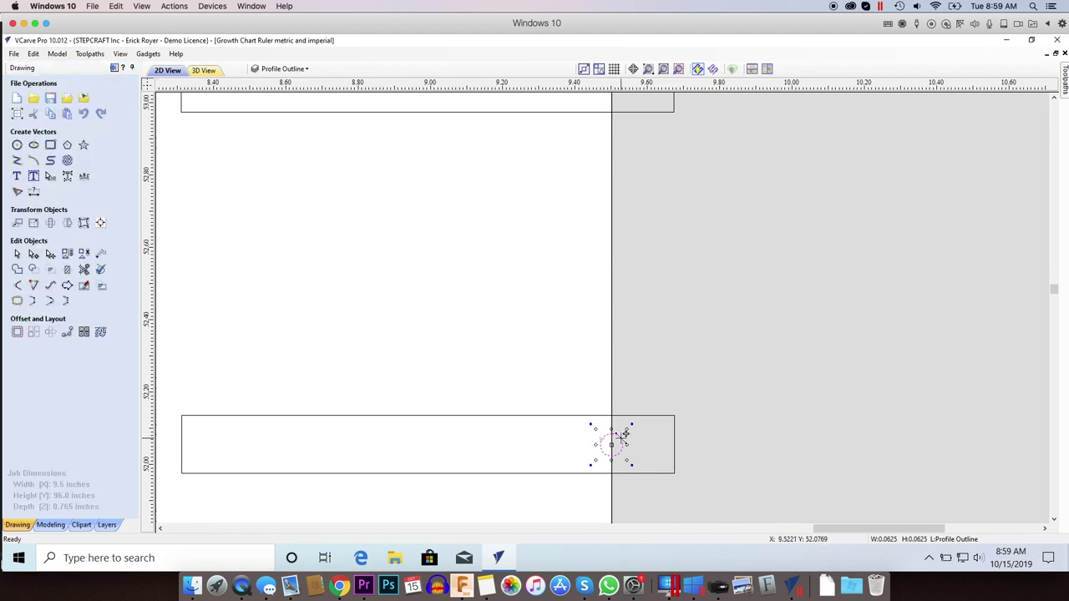
# Move the small circle around the board edge inside the scale mark to mimic the bit's path, and delete it.
pyautogui.moveTo(623, 435)
pyautogui.mouseDown()
pyautogui.moveTo(601, 416)
pyautogui.moveTo(606, 425)
pyautogui.moveTo(561, 428)
pyautogui.moveTo(604, 434)
pyautogui.moveTo(544, 441)
pyautogui.moveTo(610, 443)
pyautogui.mouseUp()
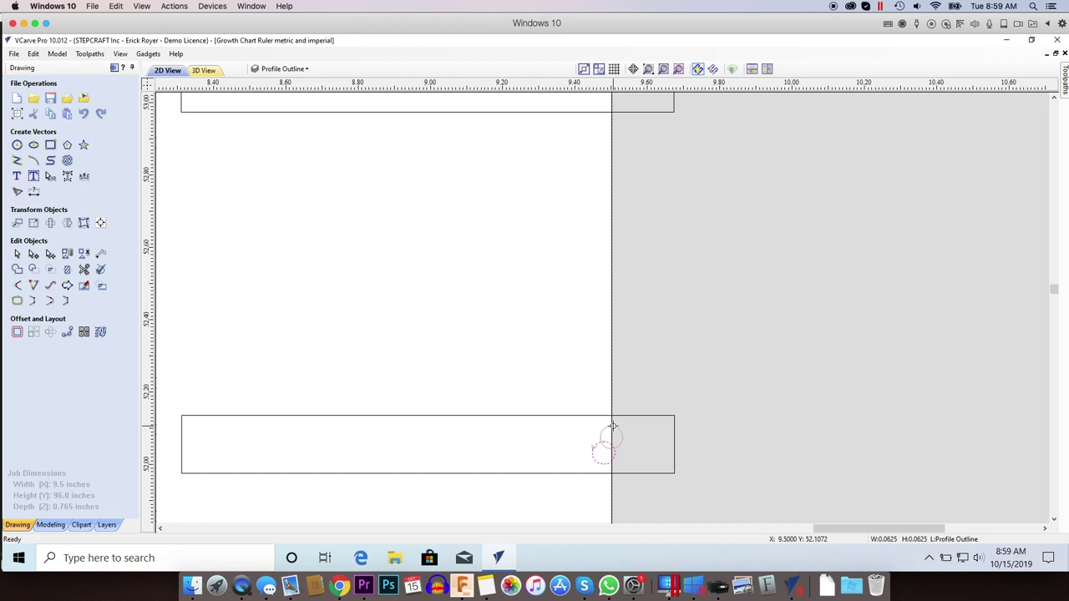
pyautogui.moveTo(612, 427); pyautogui.dragTo(625, 436)
pyautogui.press('Delete')
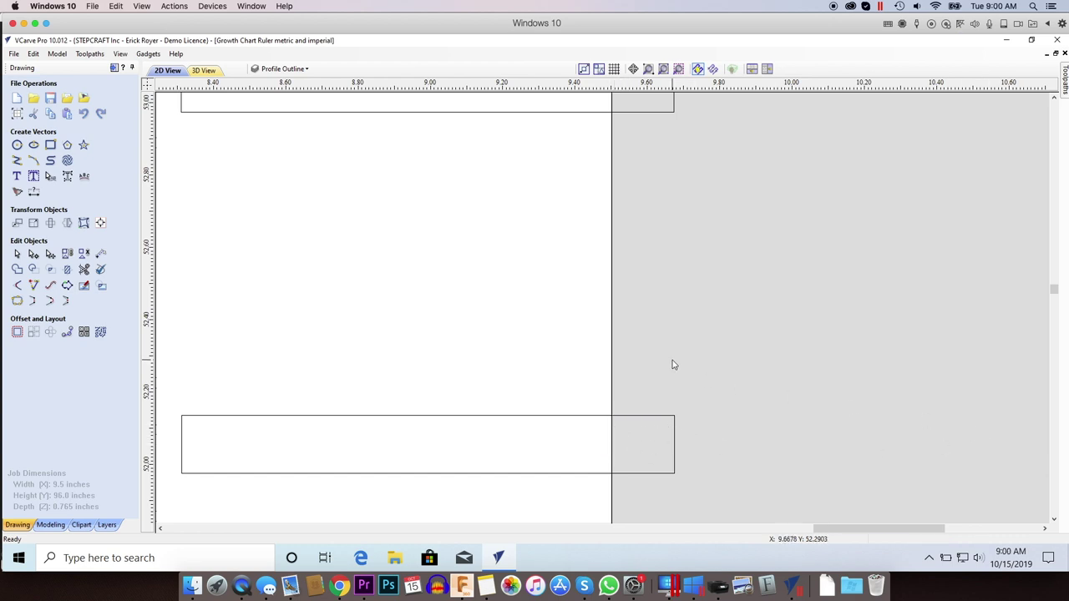
# Select the arched ruler outline vector and open its size settings.
pyautogui.scroll(-5, 589, 340)
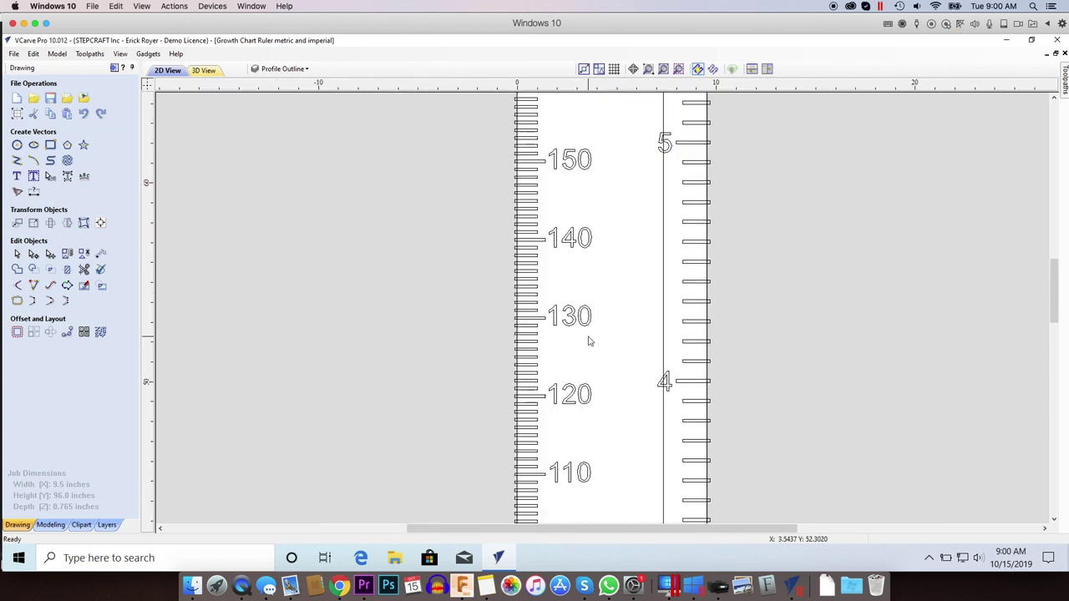
pyautogui.moveTo(1052, 285); pyautogui.dragTo(1054, 242)
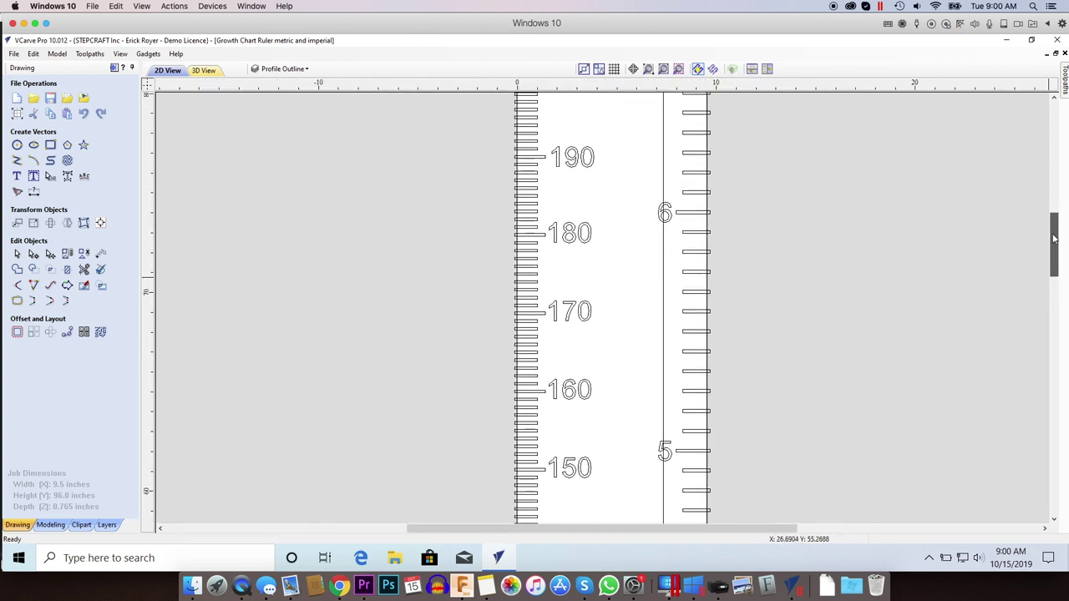
pyautogui.moveTo(1055, 242); pyautogui.dragTo(1054, 222)
pyautogui.click(665, 191)
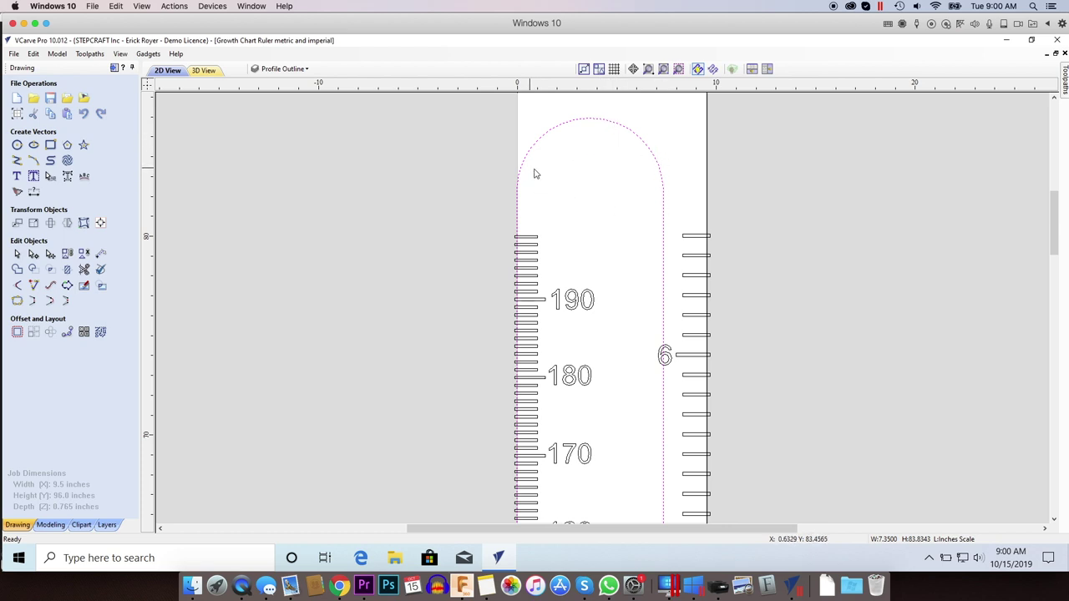
pyautogui.click(34, 224)
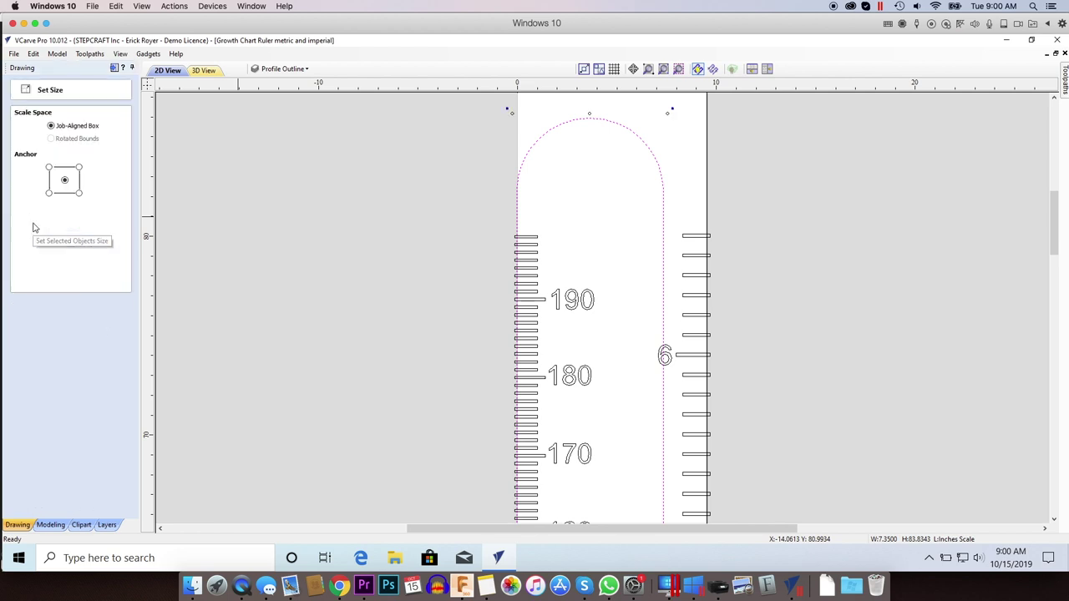
# Try scaling the outline to a width of 9.5 inches with width and height linked, and undo it.
pyautogui.moveTo(72, 209); pyautogui.dragTo(37, 214)
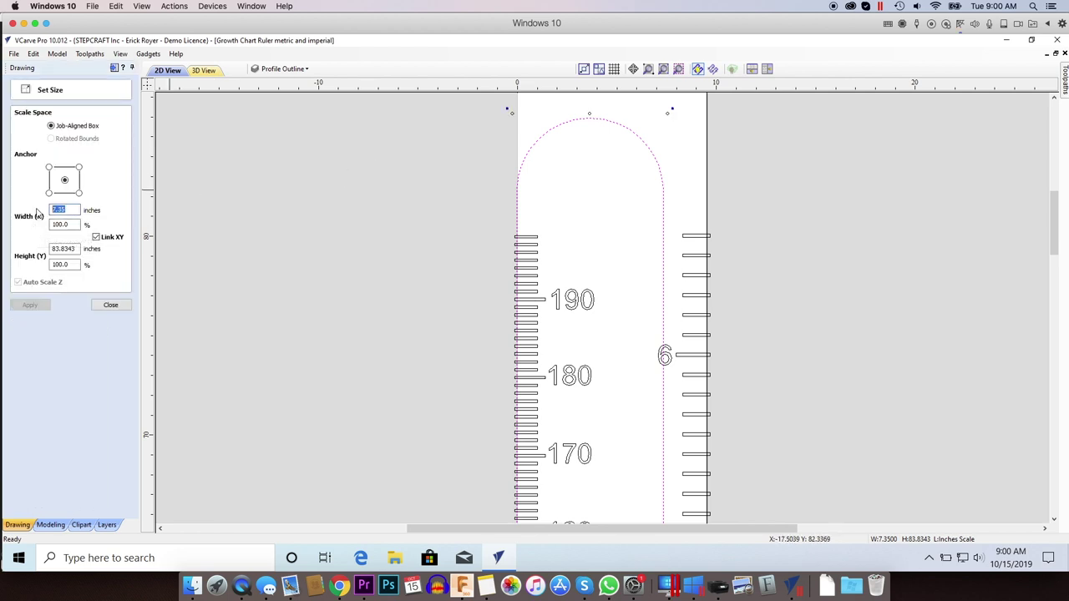
pyautogui.write('9.5')
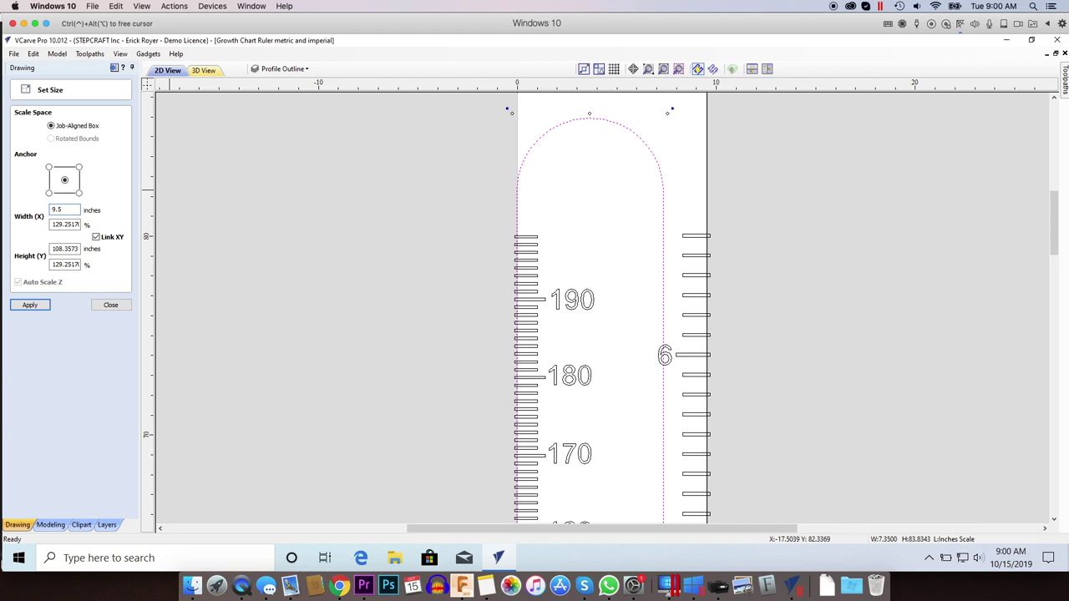
pyautogui.click(31, 305)
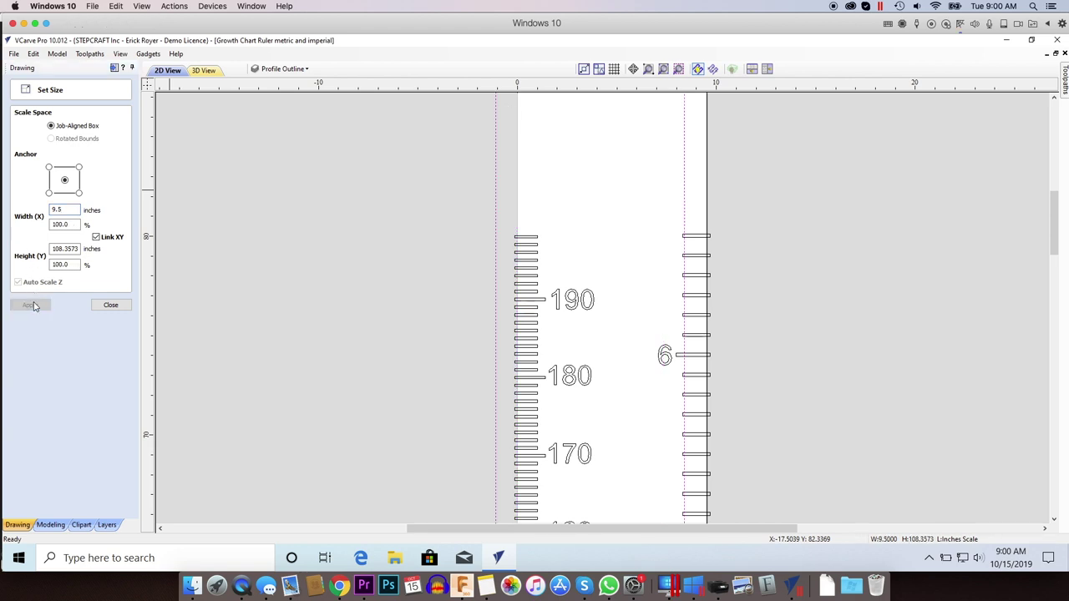
pyautogui.hotkey('ctrl', 'z')
# Unlink the outline's width and height, and set only its width to 9.5 inches.
pyautogui.click(96, 238)
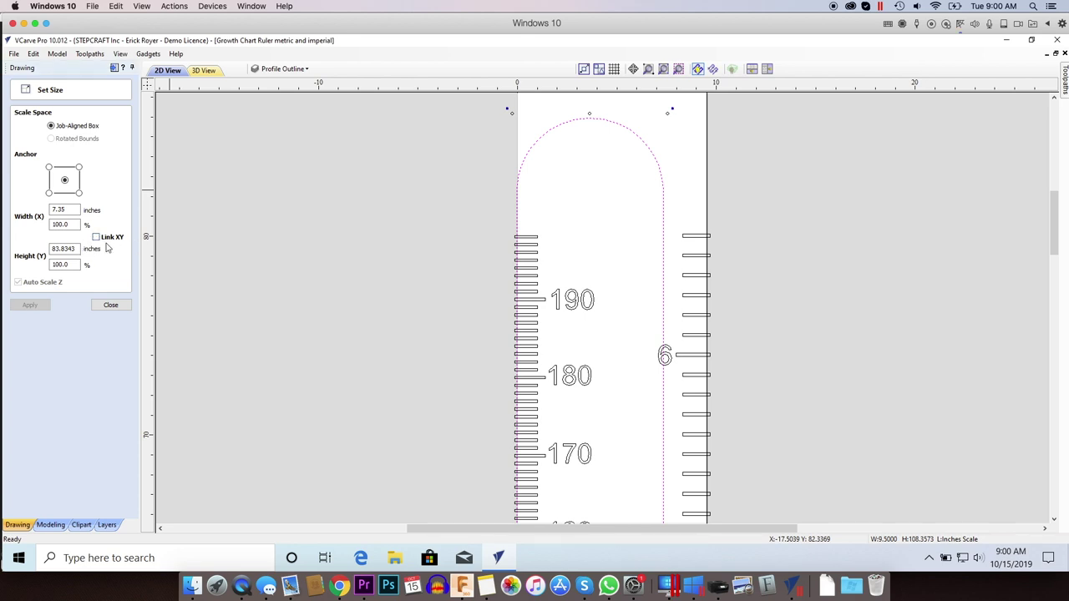
pyautogui.doubleClick(63, 210)
pyautogui.write('9')
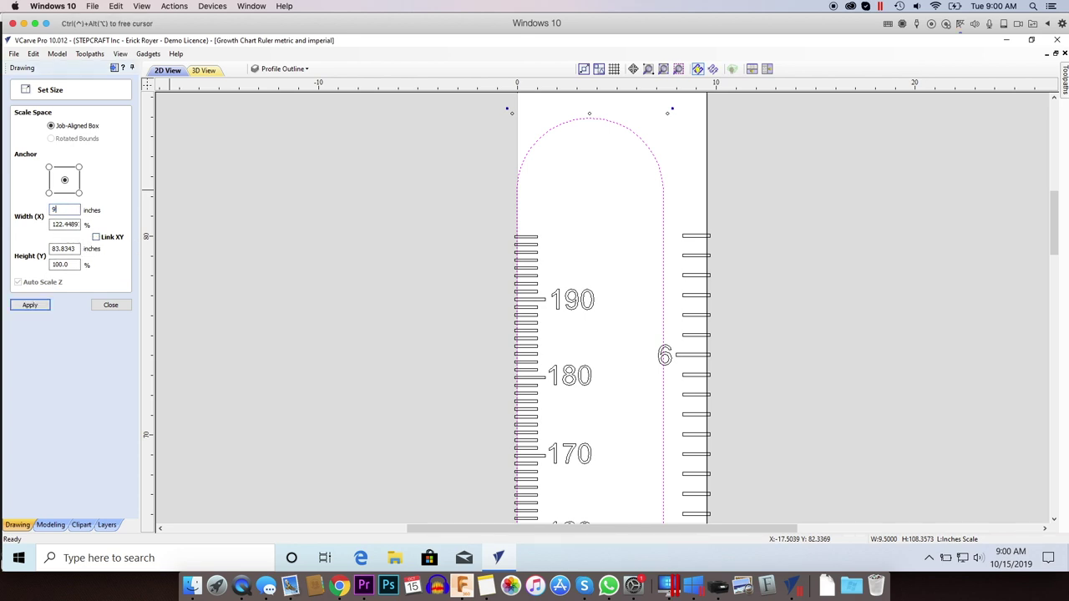
pyautogui.press('Return')
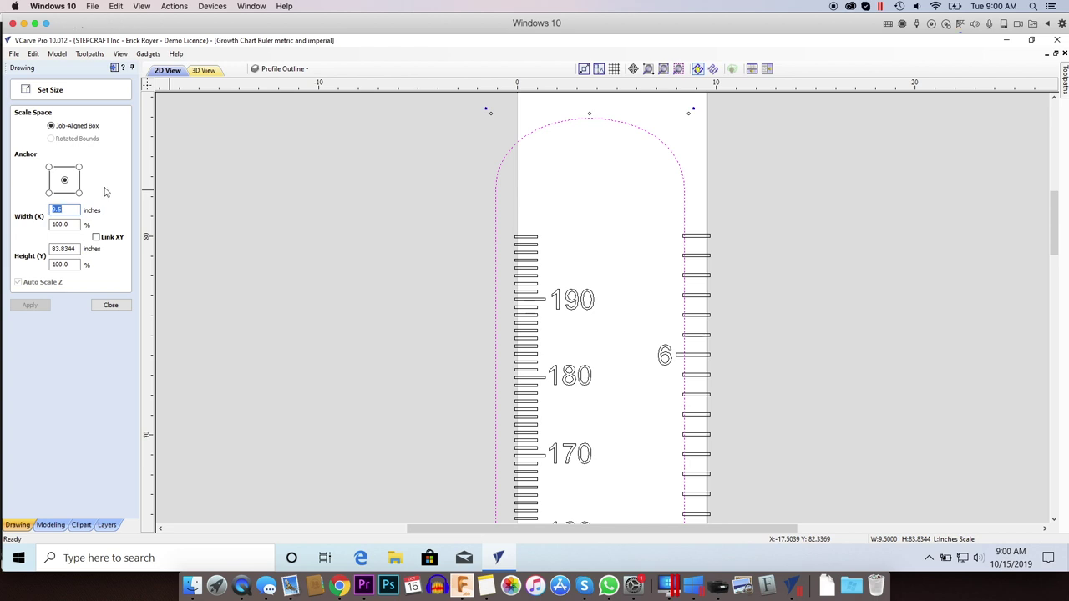
pyautogui.click(111, 305)
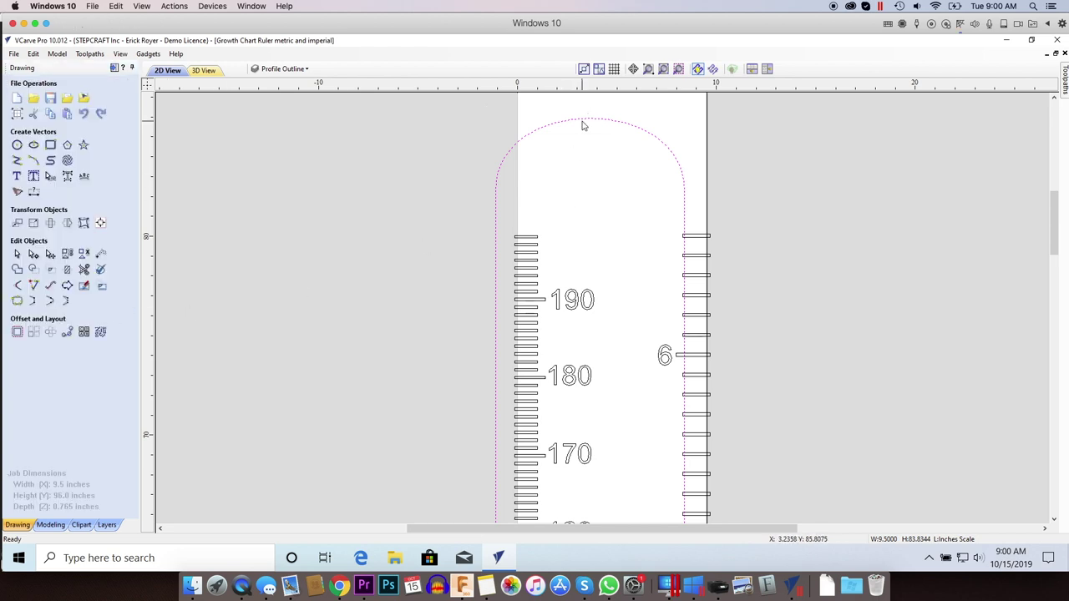
# Select the widened ruler outline and centre it horizontally on the material.
pyautogui.click(583, 127)
pyautogui.click(100, 222)
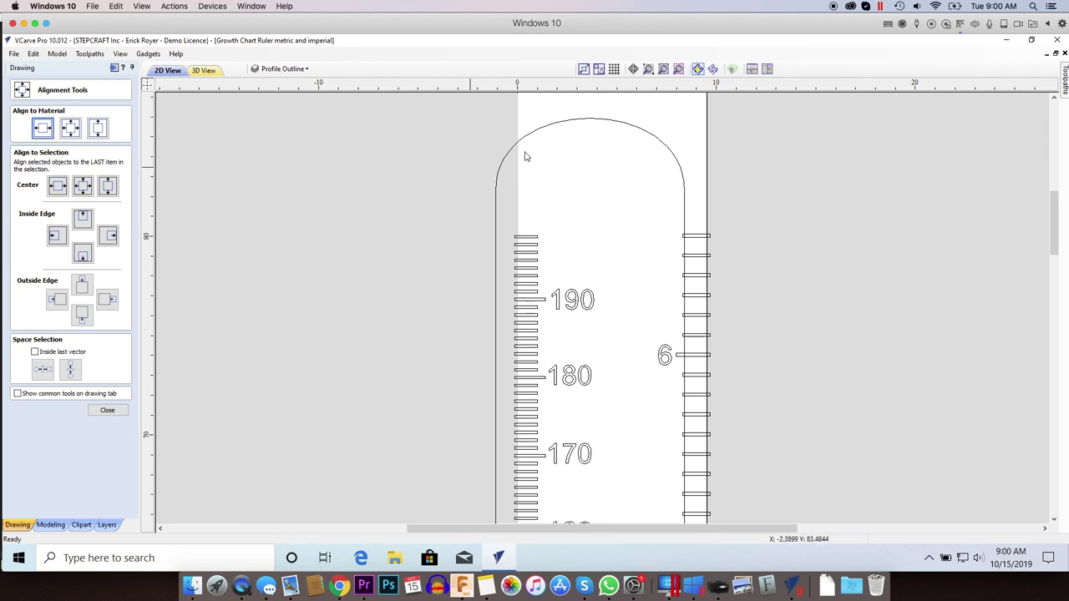
pyautogui.click(560, 127)
pyautogui.click(70, 126)
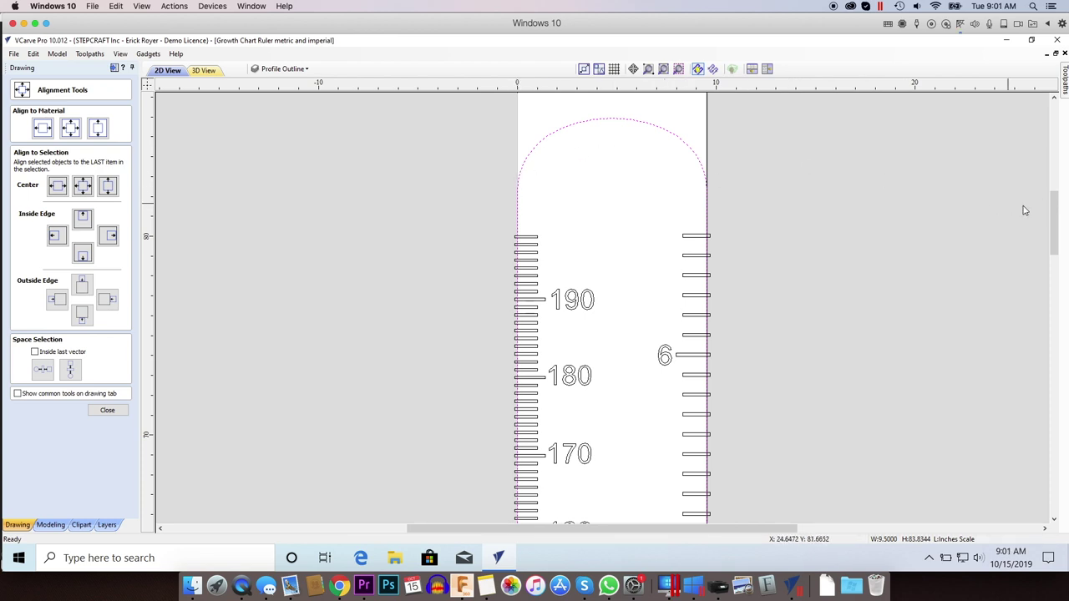
pyautogui.moveTo(1053, 222); pyautogui.dragTo(1053, 219)
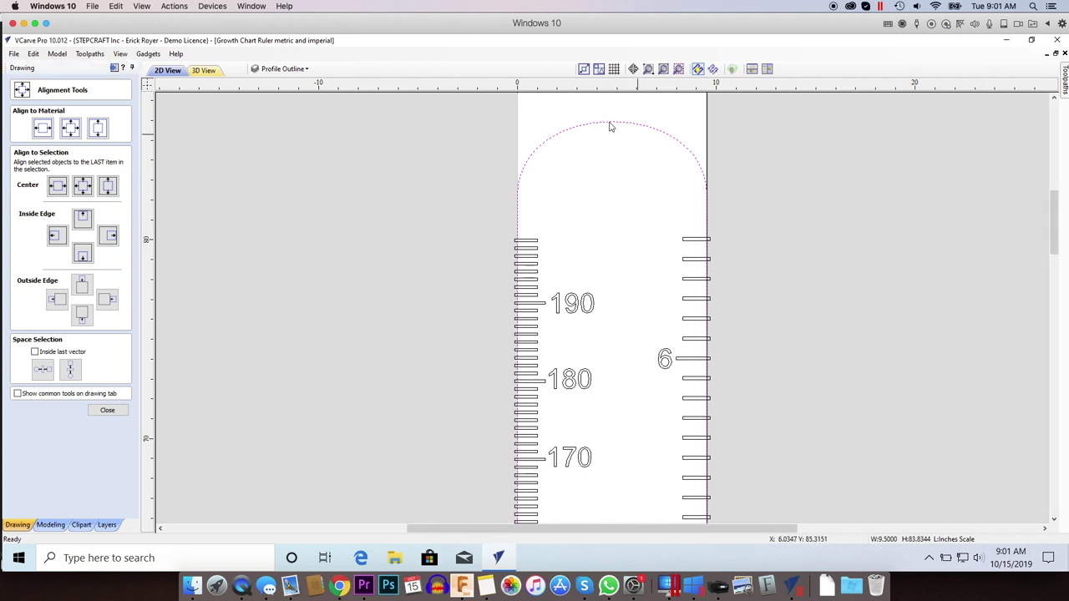
pyautogui.moveTo(1058, 218); pyautogui.dragTo(1058, 198)
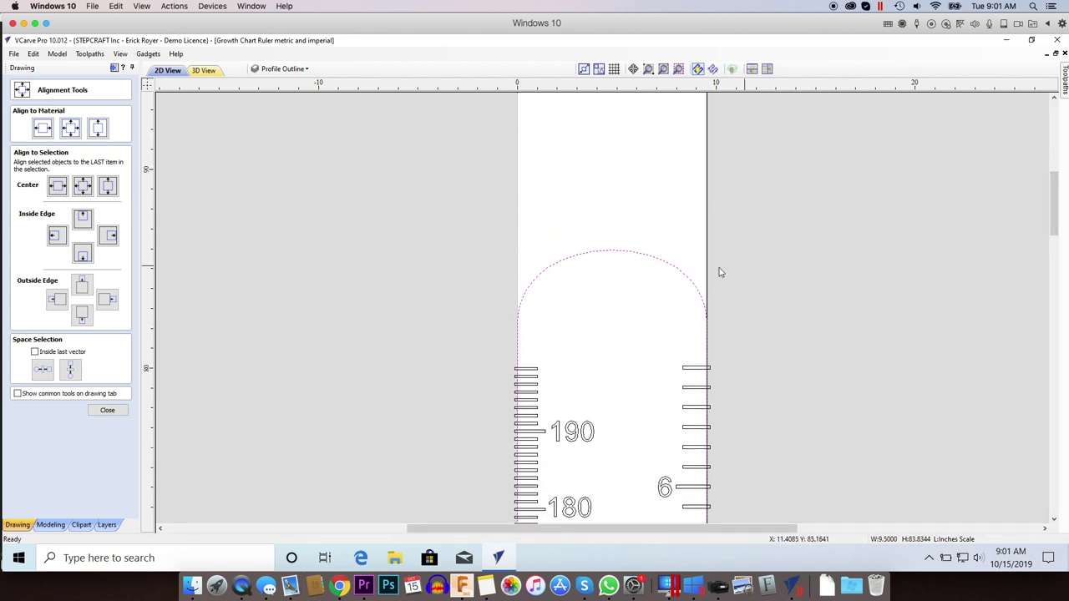
pyautogui.click(108, 411)
# Delete the flattened top curve of the ruler outline through node editing.
pyautogui.click(34, 253)
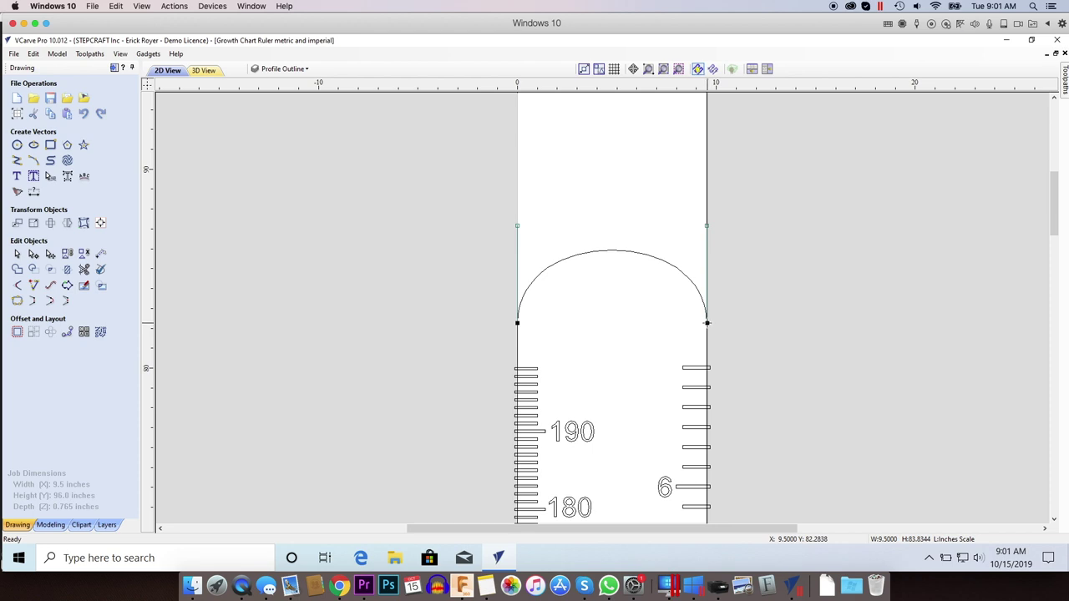
pyautogui.click(517, 322)
pyautogui.click(550, 259)
pyautogui.click(551, 268)
pyautogui.press('Delete')
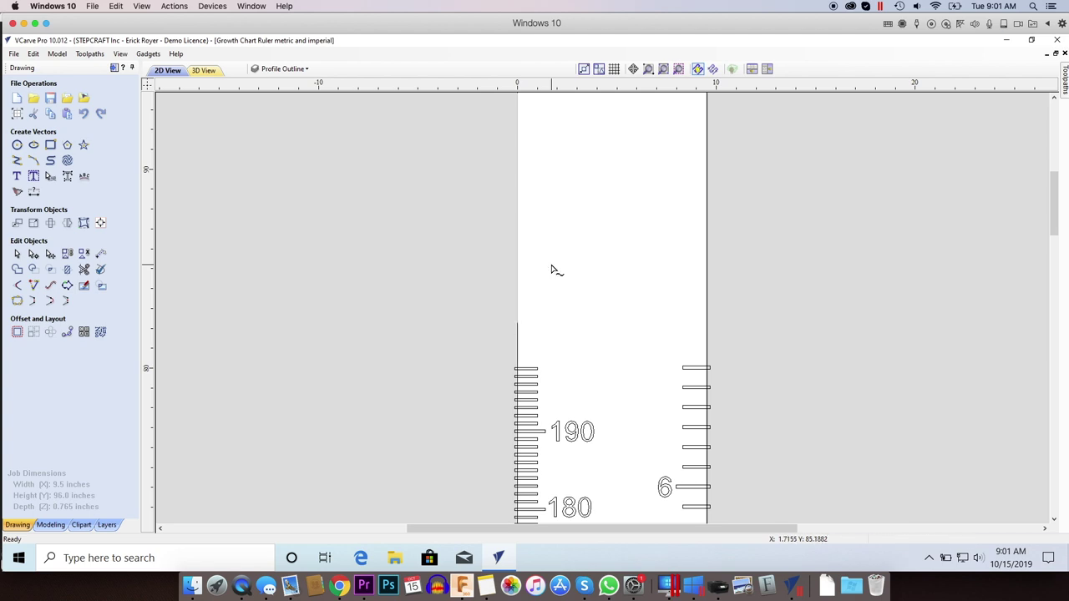
# Draw a three-point arc of 4.75-inch radius between the upper ends of the outline's sides, and undo back to the original curve.
pyautogui.scroll(-4, 692, 334)
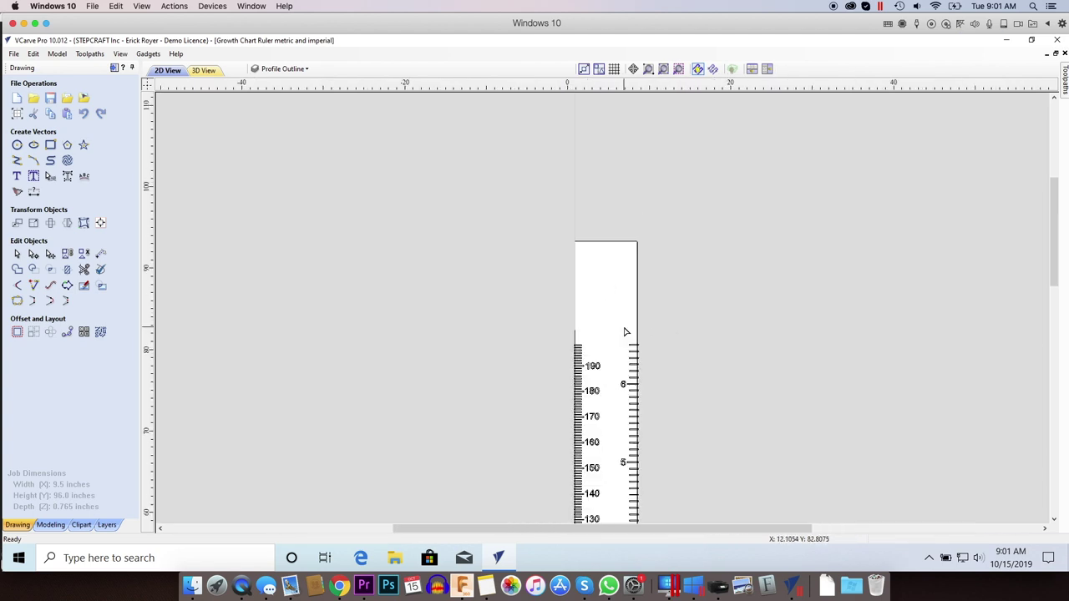
pyautogui.scroll(5, 625, 332)
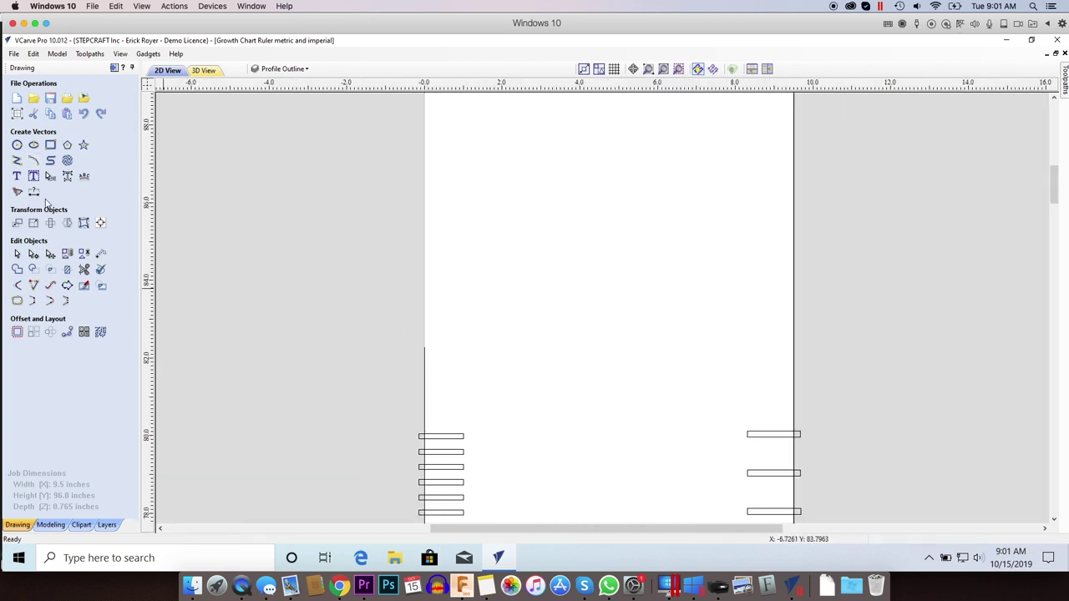
pyautogui.click(33, 160)
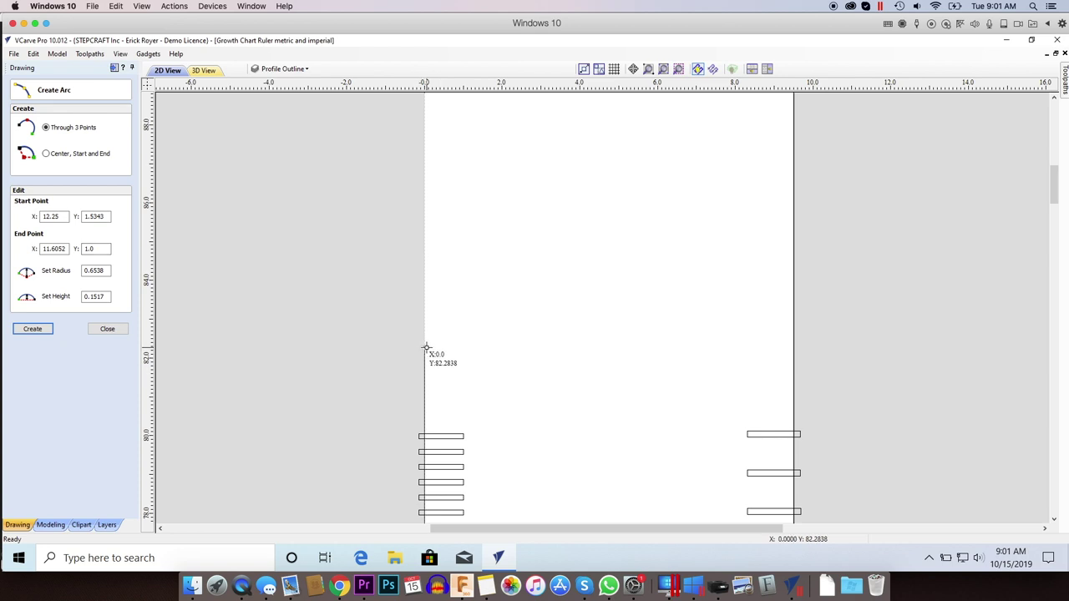
pyautogui.click(794, 347)
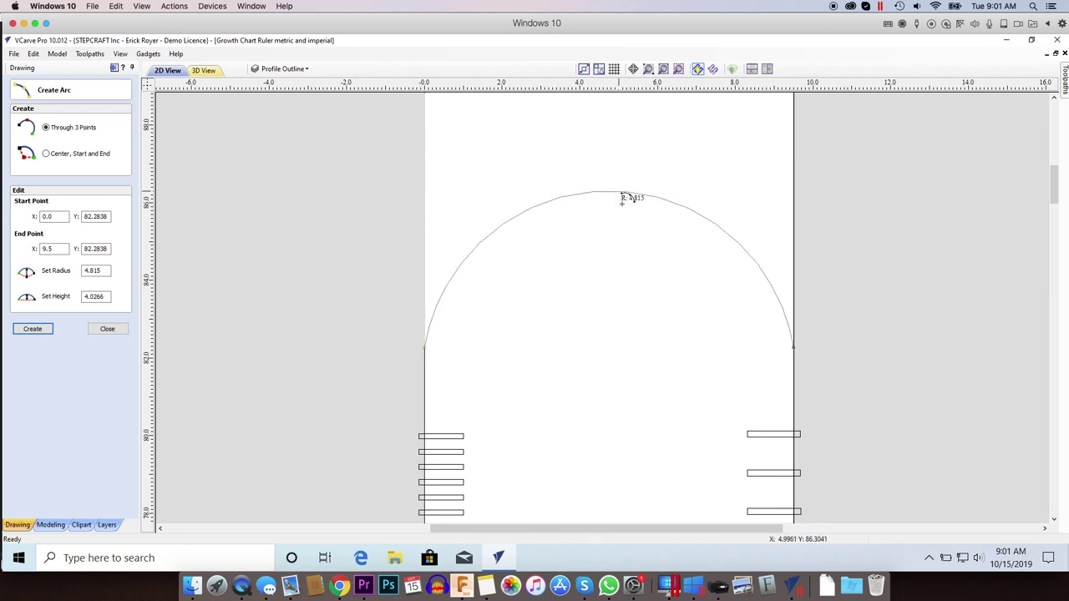
pyautogui.click(610, 146)
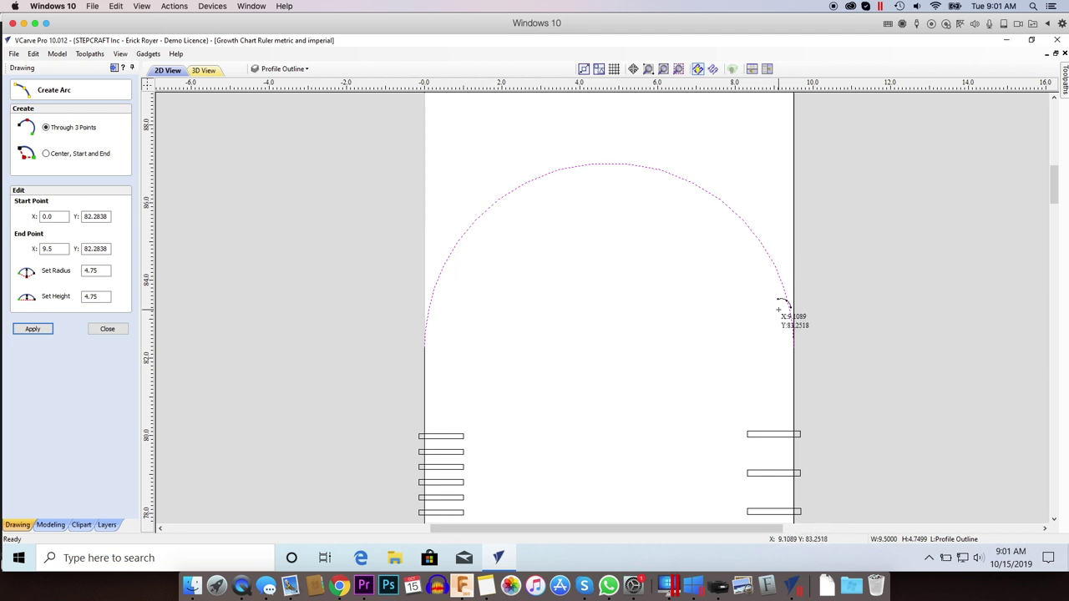
pyautogui.hotkey('ctrl', 'z')
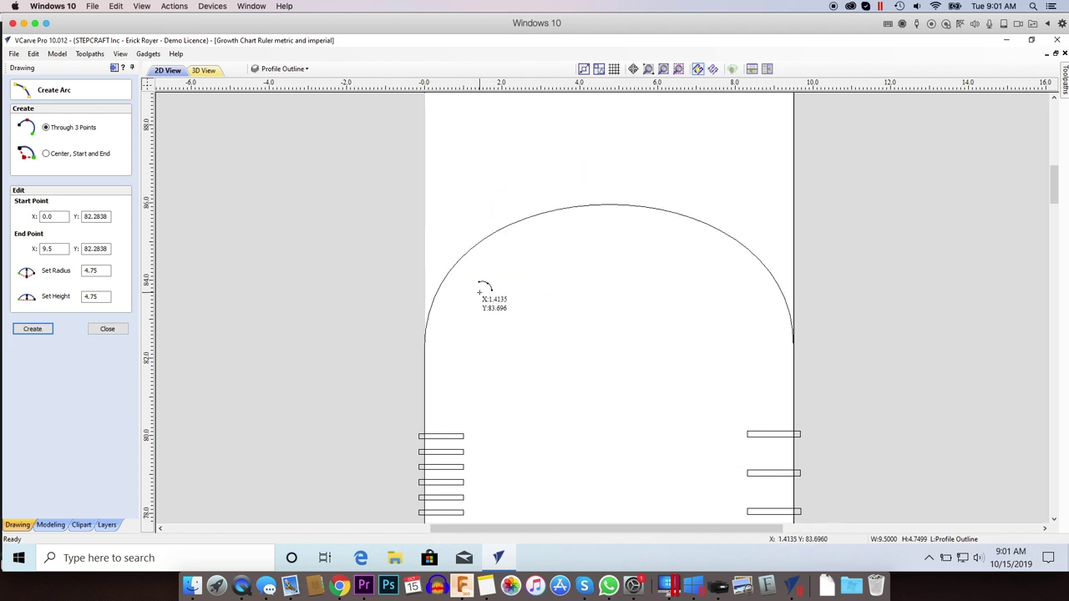
pyautogui.click(121, 331)
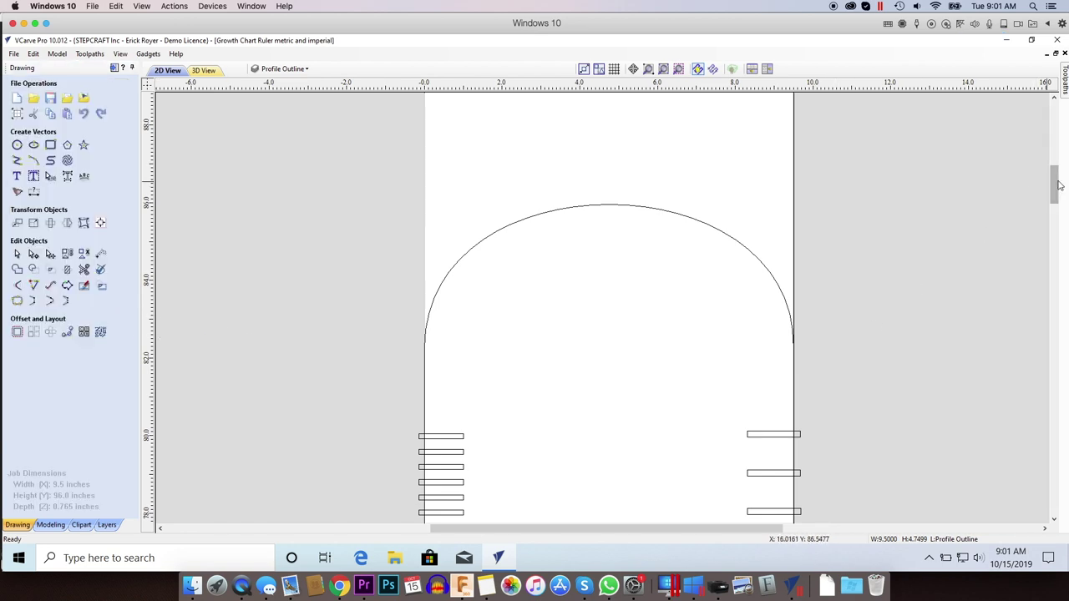
# Measure the vertical distance from the lower corner of the 1-foot mark to the zero reference line, and close the measurement.
pyautogui.moveTo(1058, 187); pyautogui.dragTo(1053, 234)
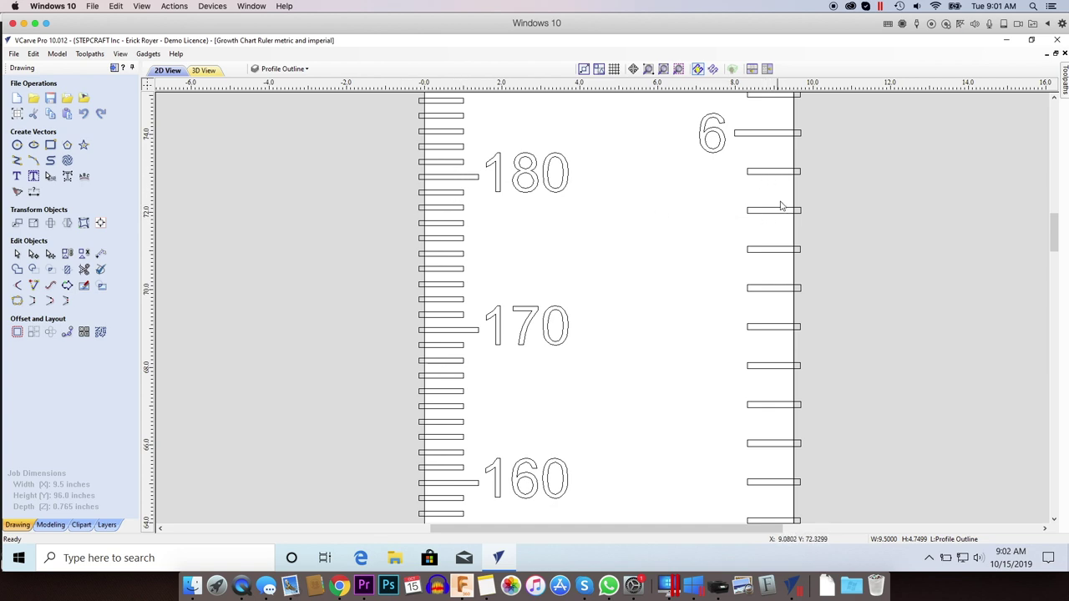
pyautogui.moveTo(1055, 231); pyautogui.dragTo(1047, 479)
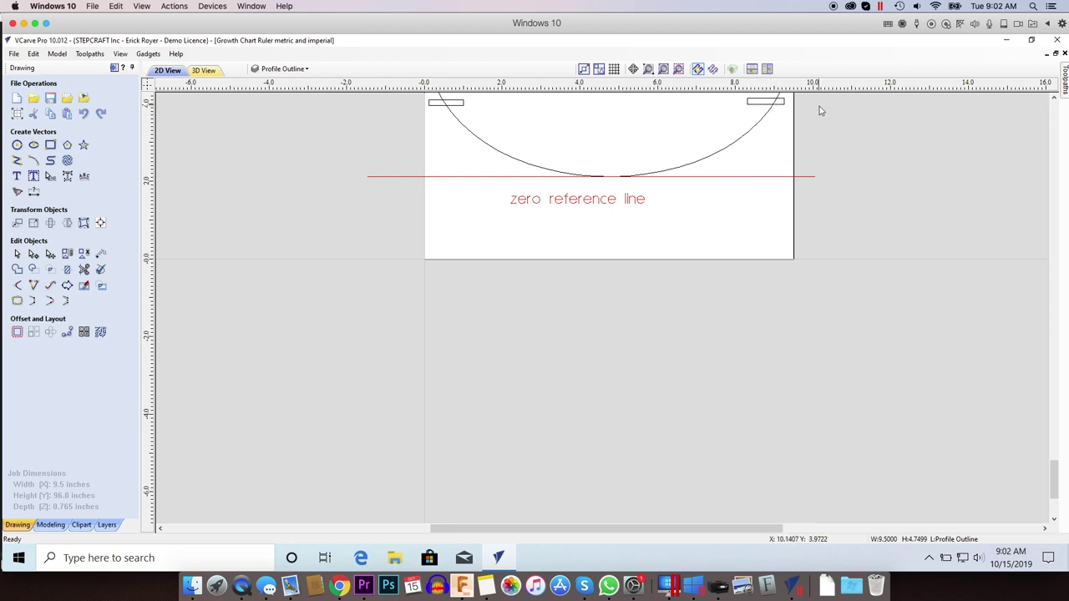
pyautogui.moveTo(1057, 480); pyautogui.dragTo(986, 445)
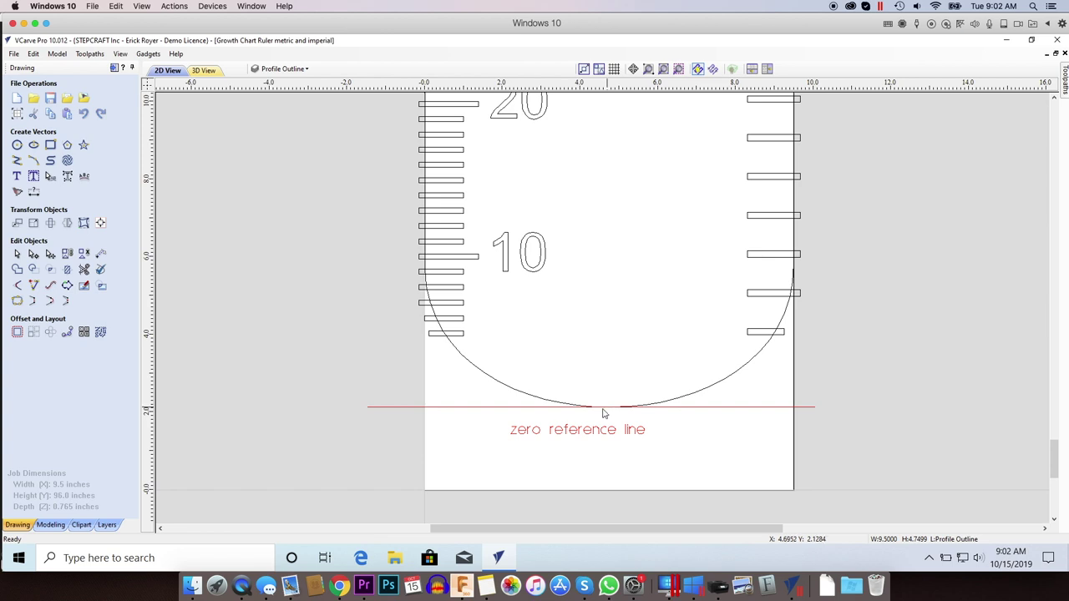
pyautogui.click(100, 253)
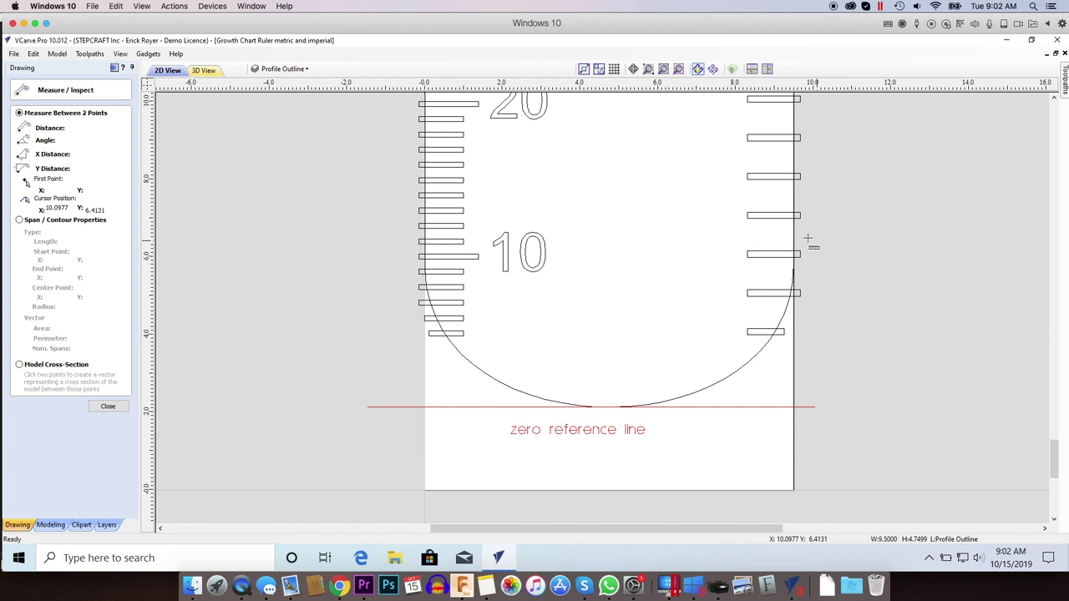
pyautogui.moveTo(1054, 461); pyautogui.dragTo(1055, 455)
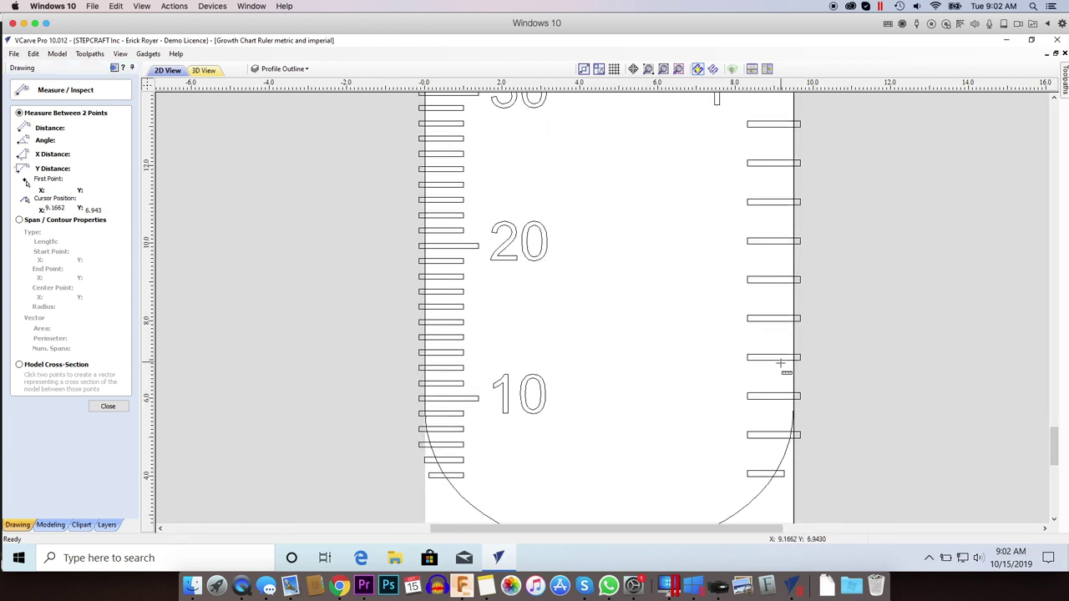
pyautogui.scroll(-1, 786, 185)
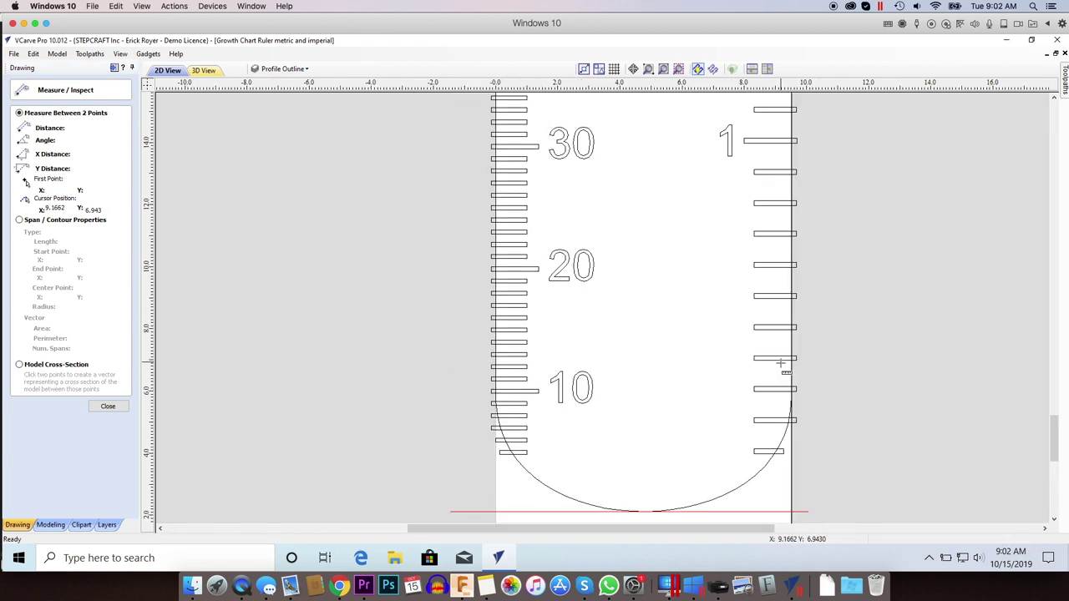
pyautogui.click(795, 142)
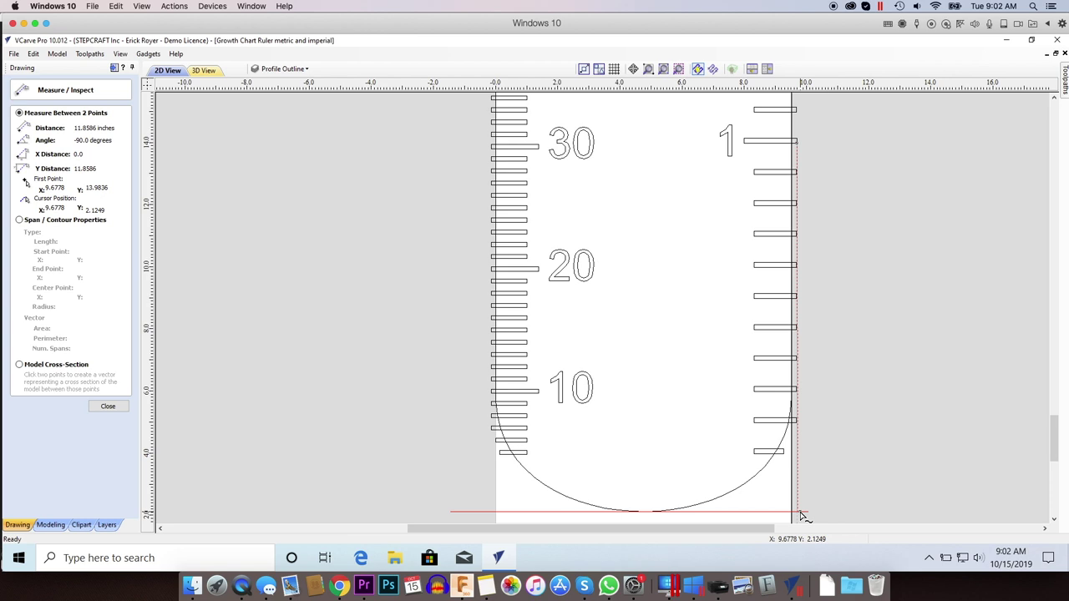
pyautogui.press('Escape')
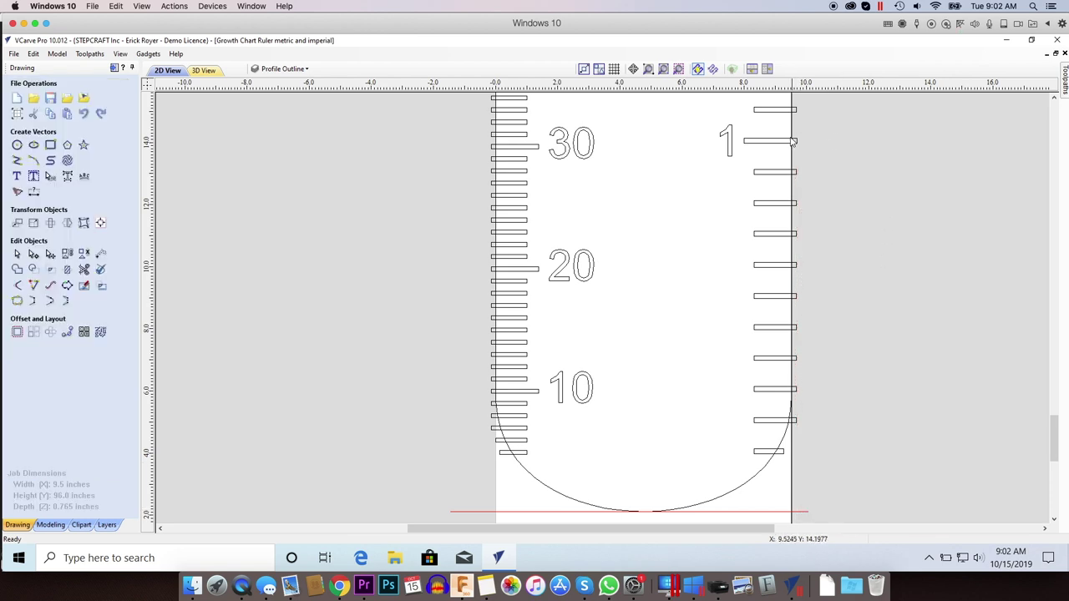
# Measure the vertical distance from the upper corner of the 1-foot mark to the zero reference line.
pyautogui.click(100, 253)
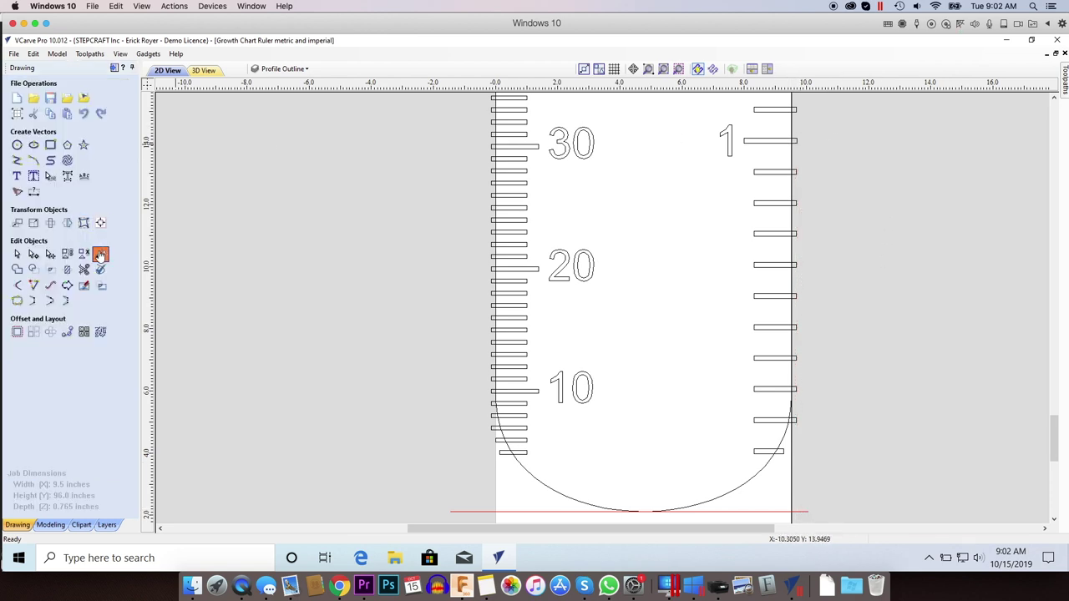
pyautogui.click(800, 139)
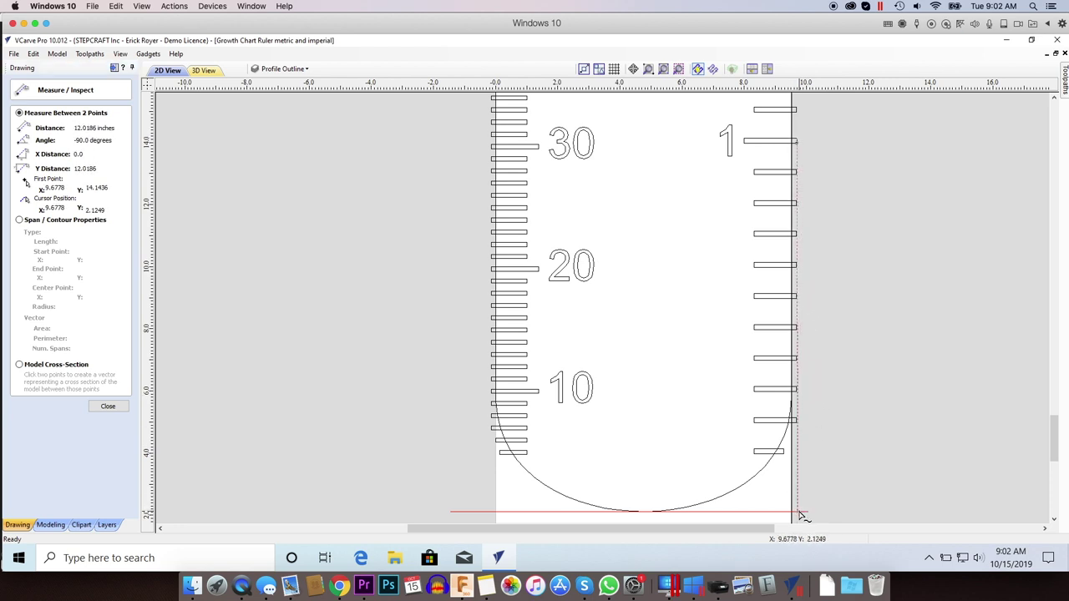
pyautogui.click(799, 515)
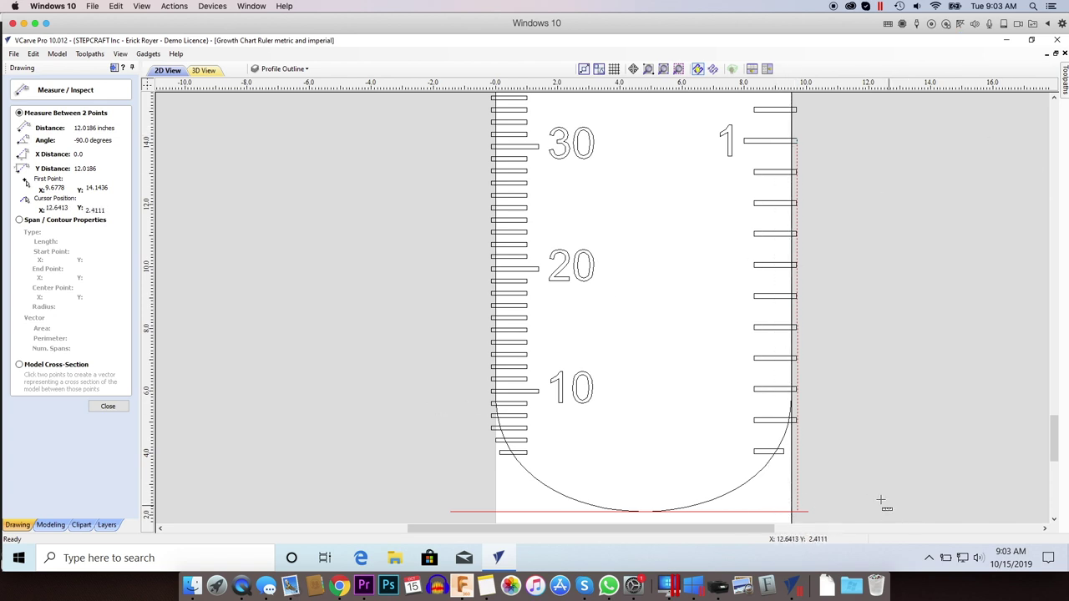
# Draw a rectangle about 7.77 by 5.96 inches on the metric side of the ruler, with its base on the zero reference line.
pyautogui.click(104, 409)
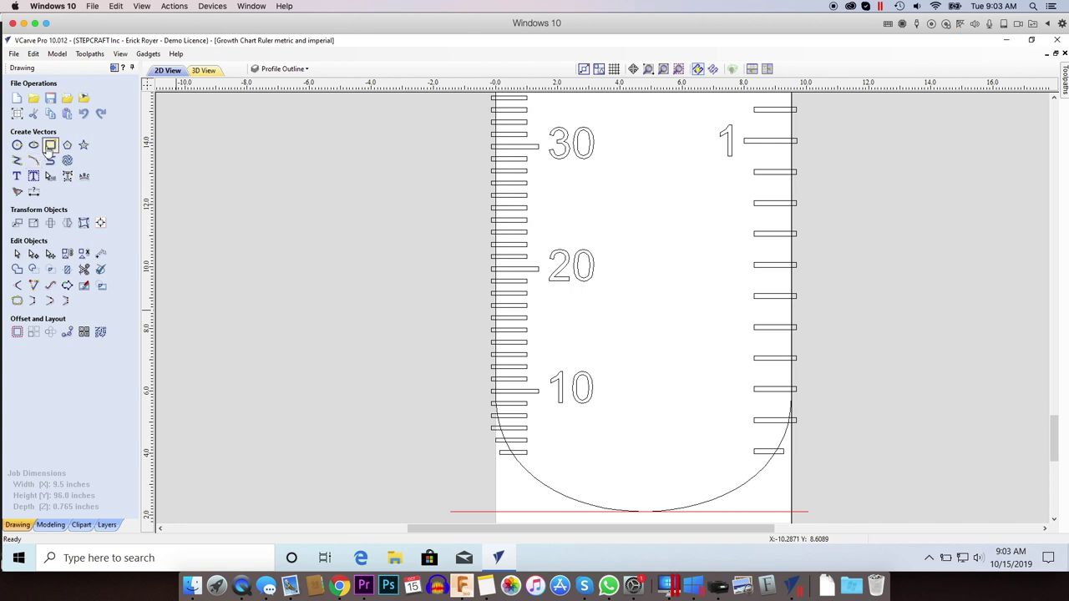
pyautogui.click(50, 144)
pyautogui.moveTo(240, 328)
pyautogui.mouseDown()
pyautogui.moveTo(440, 535)
pyautogui.moveTo(480, 511)
pyautogui.mouseUp()
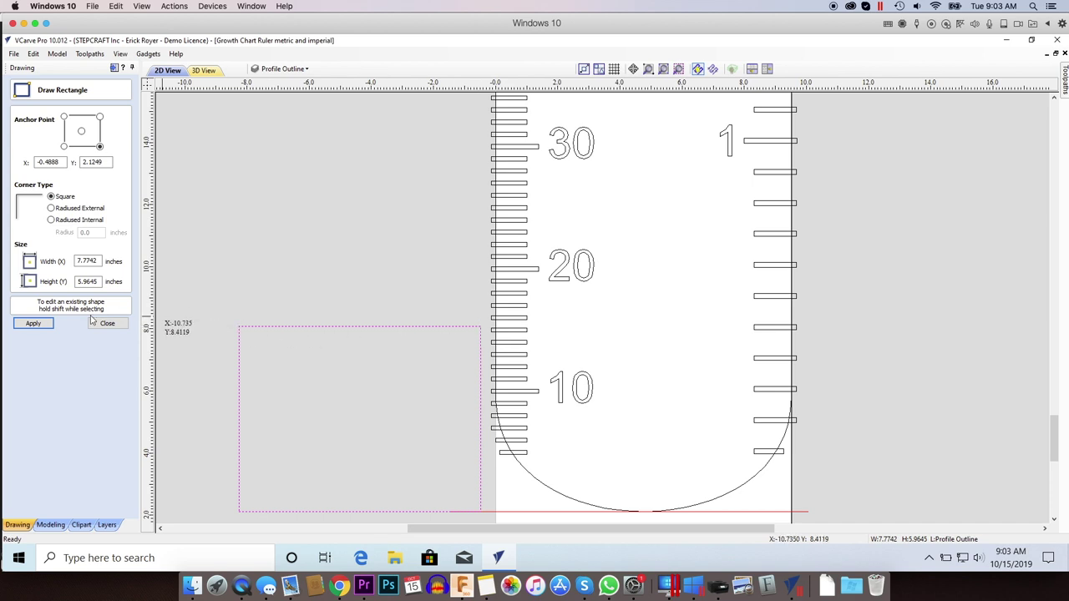
pyautogui.click(107, 324)
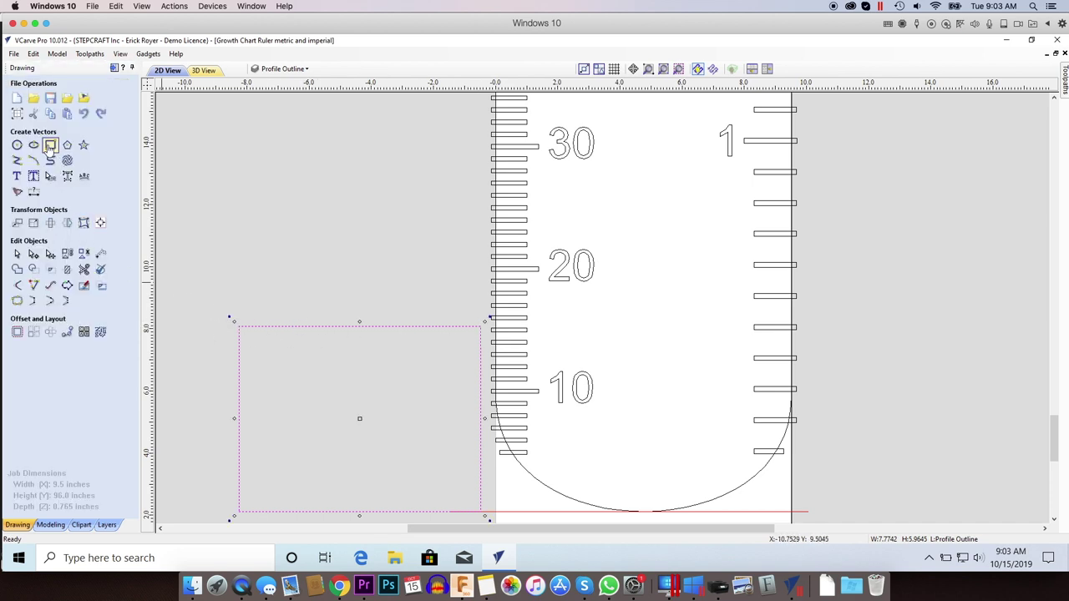
# Set the rectangle's height to 4.25 inches and stretch it across the ruler to a width of about 24.25 inches.
pyautogui.click(50, 145)
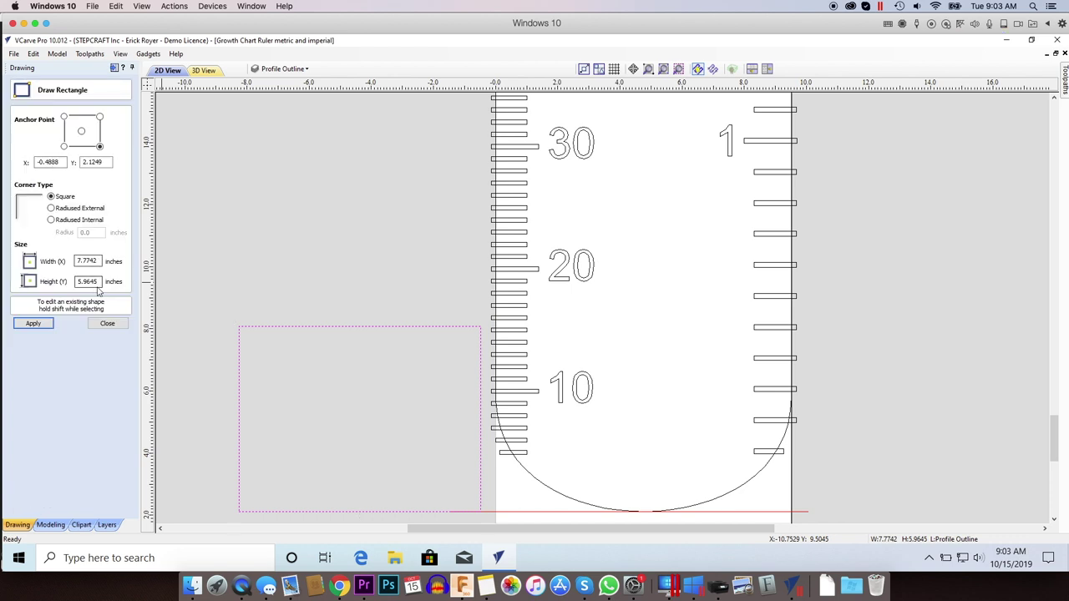
pyautogui.moveTo(99, 284); pyautogui.dragTo(55, 286)
pyautogui.write('4.25')
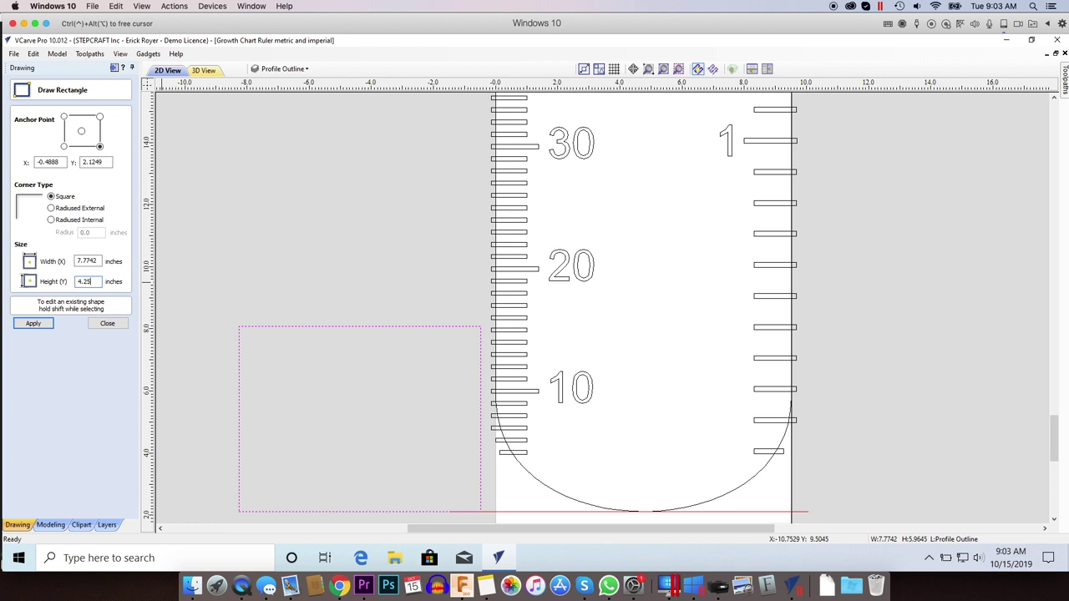
pyautogui.click(49, 322)
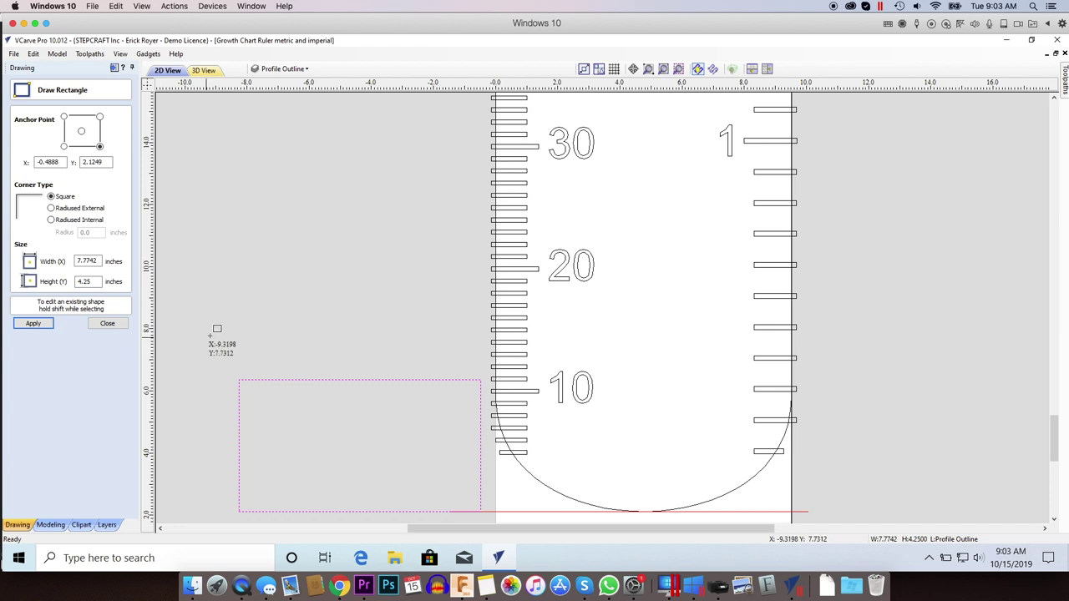
pyautogui.click(107, 323)
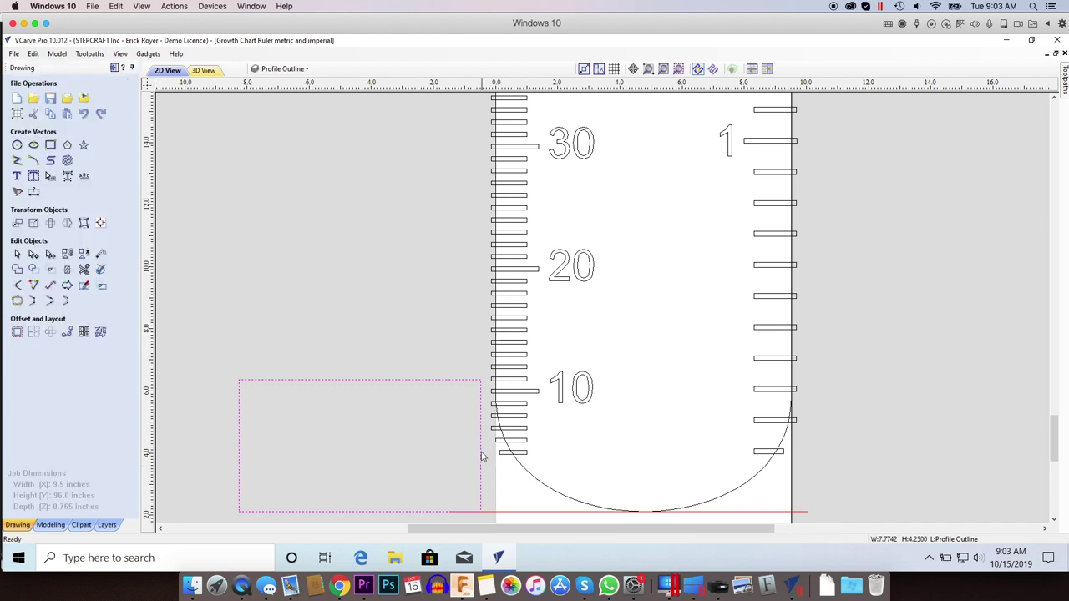
pyautogui.moveTo(484, 446); pyautogui.dragTo(971, 446)
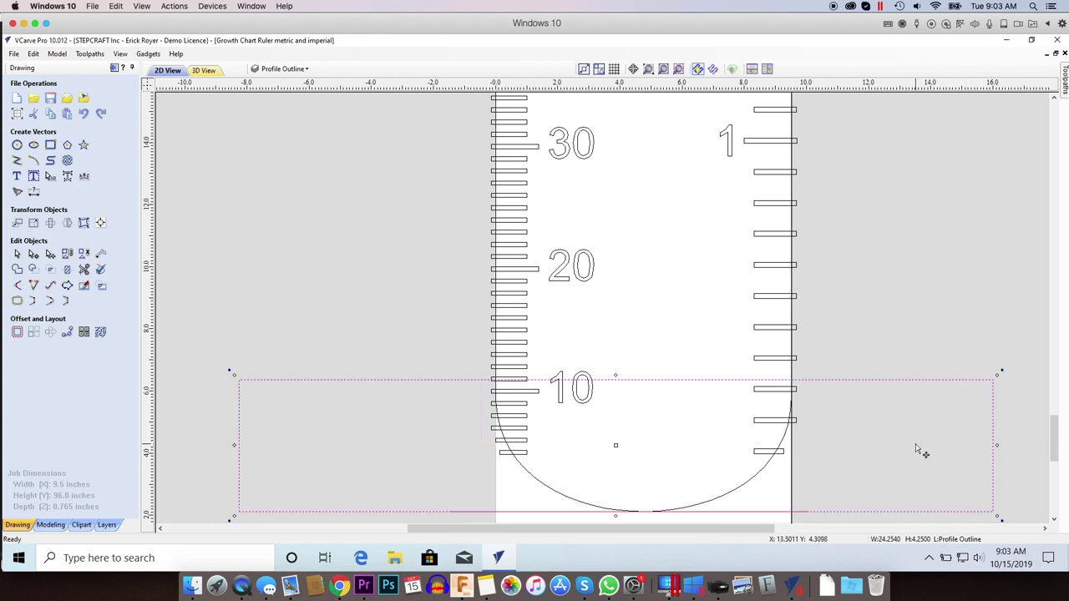
pyautogui.click(906, 346)
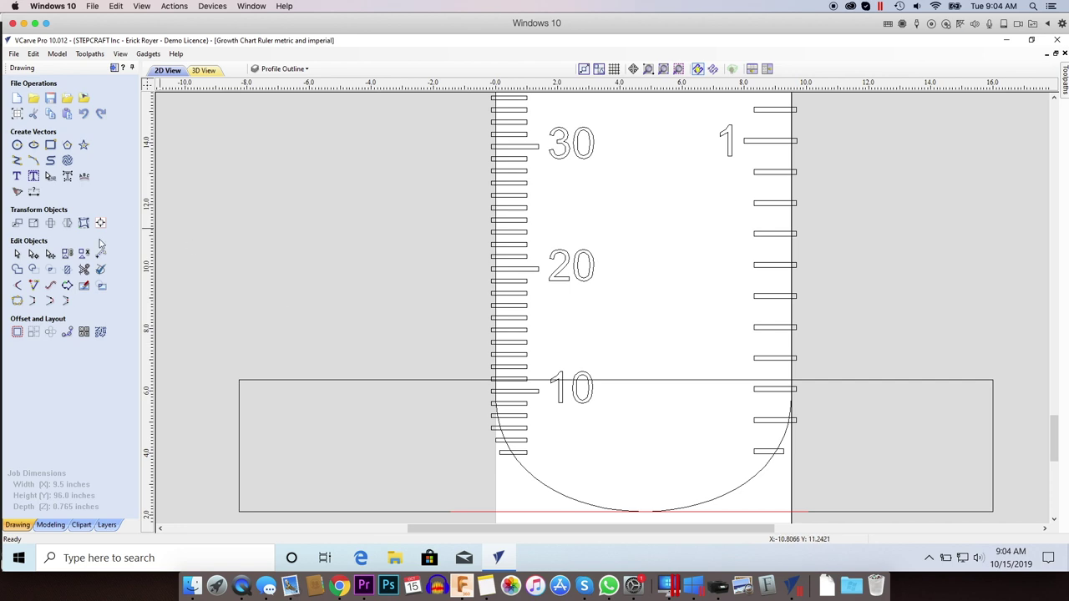
# Trim the inner portions of the metric marks that lie below the rectangle's upper edge.
pyautogui.click(84, 269)
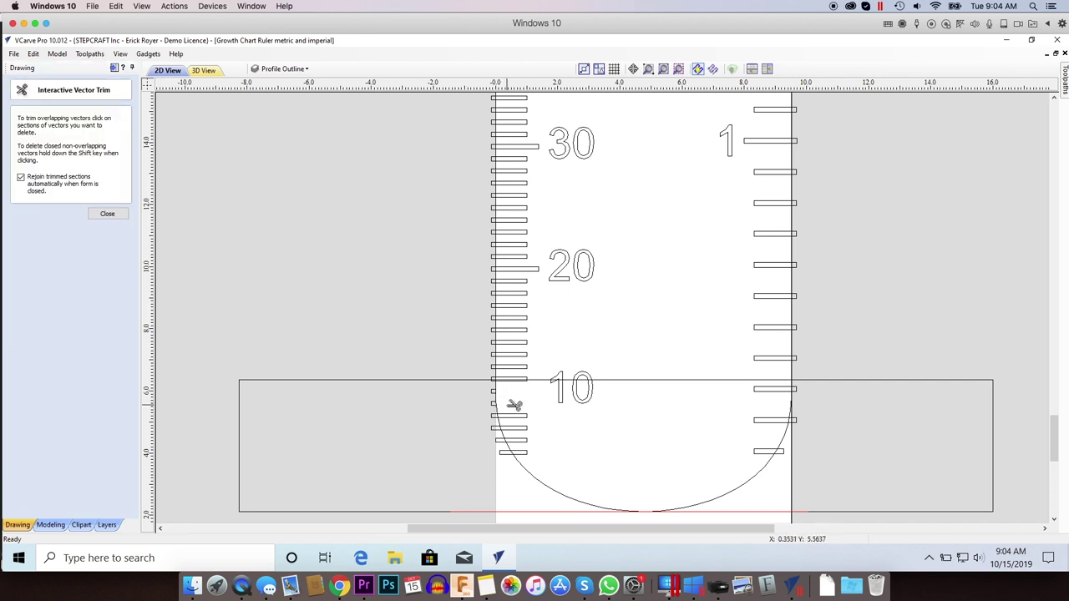
pyautogui.click(514, 405)
pyautogui.click(515, 415)
pyautogui.click(515, 428)
pyautogui.click(518, 440)
pyautogui.click(513, 452)
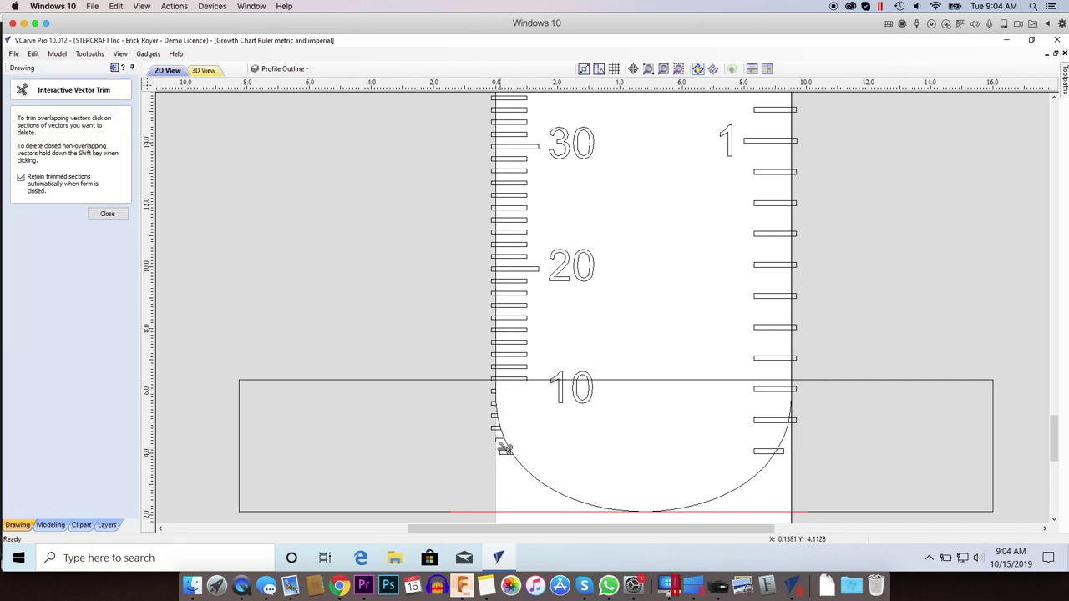
# Trim the remaining metric mark stubs beside the curve and the lower section of the outline's curve on that side.
pyautogui.click(494, 440)
pyautogui.click(494, 427)
pyautogui.click(493, 415)
pyautogui.click(494, 404)
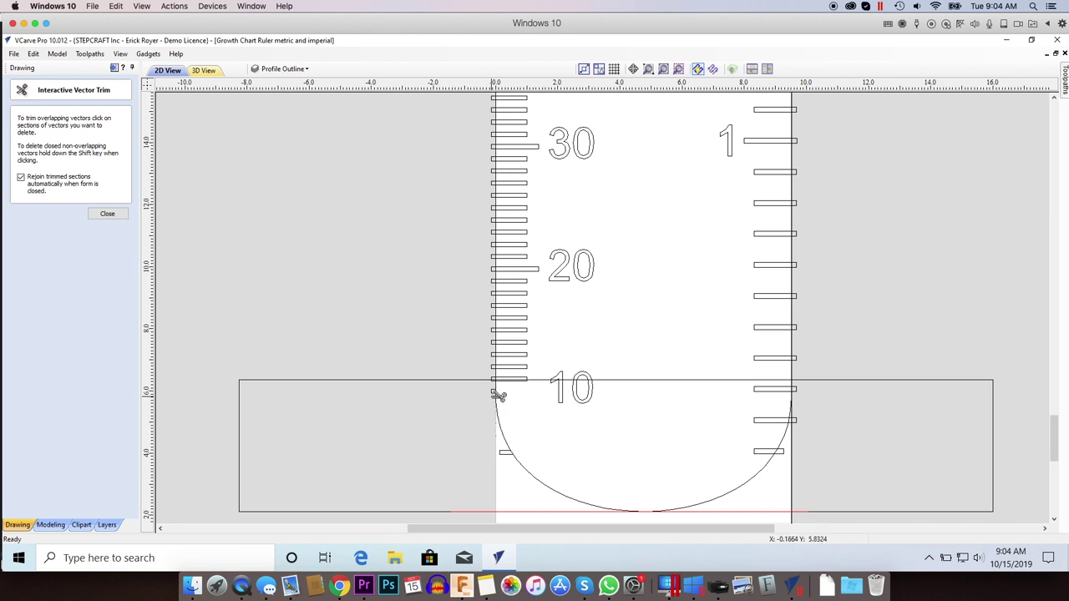
pyautogui.click(493, 391)
pyautogui.click(511, 452)
pyautogui.click(522, 456)
# Trim the imperial marks below the rectangle's upper edge and the outline's curve on that side.
pyautogui.click(787, 436)
pyautogui.click(783, 419)
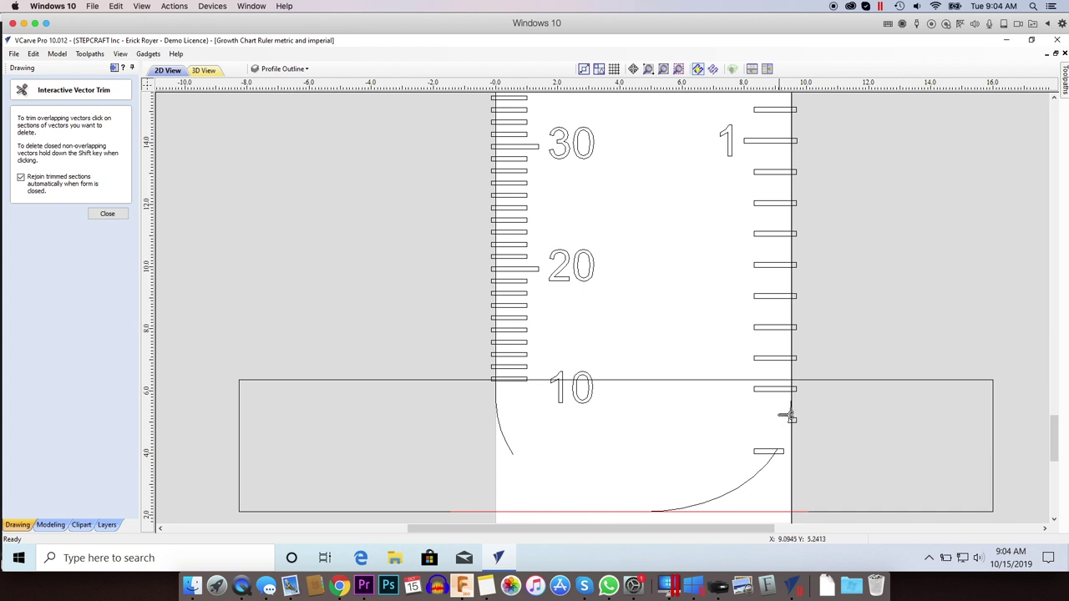
pyautogui.click(783, 389)
pyautogui.click(794, 391)
pyautogui.click(794, 410)
pyautogui.click(791, 422)
pyautogui.click(773, 451)
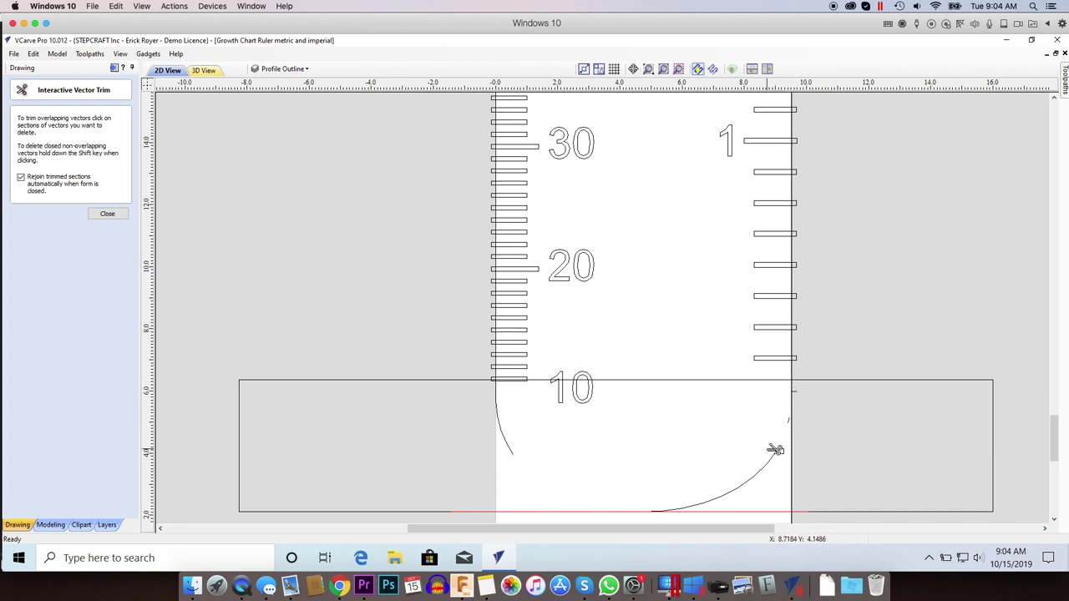
pyautogui.click(766, 462)
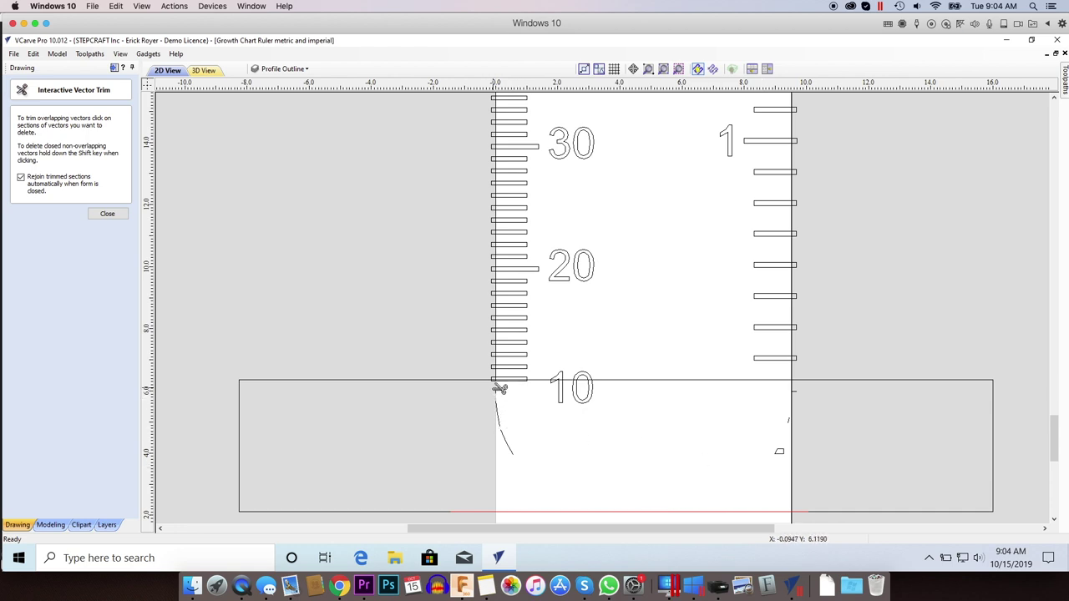
pyautogui.click(106, 214)
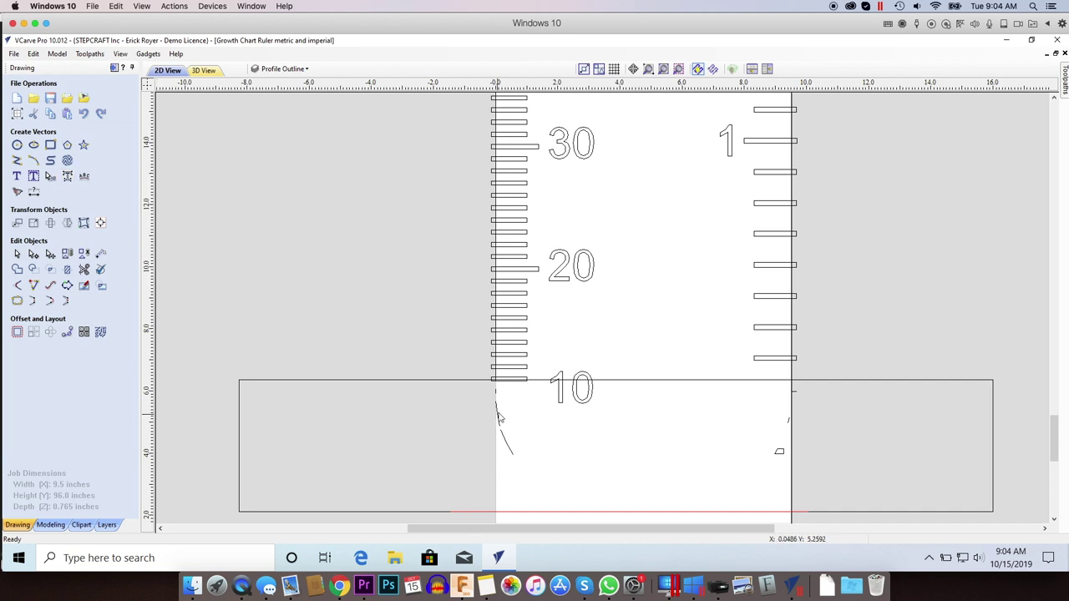
# Delete the leftover curve and mark fragments inside the rectangle.
pyautogui.scroll(1, 500, 418)
pyautogui.moveTo(479, 382); pyautogui.dragTo(934, 501)
pyautogui.press('Delete')
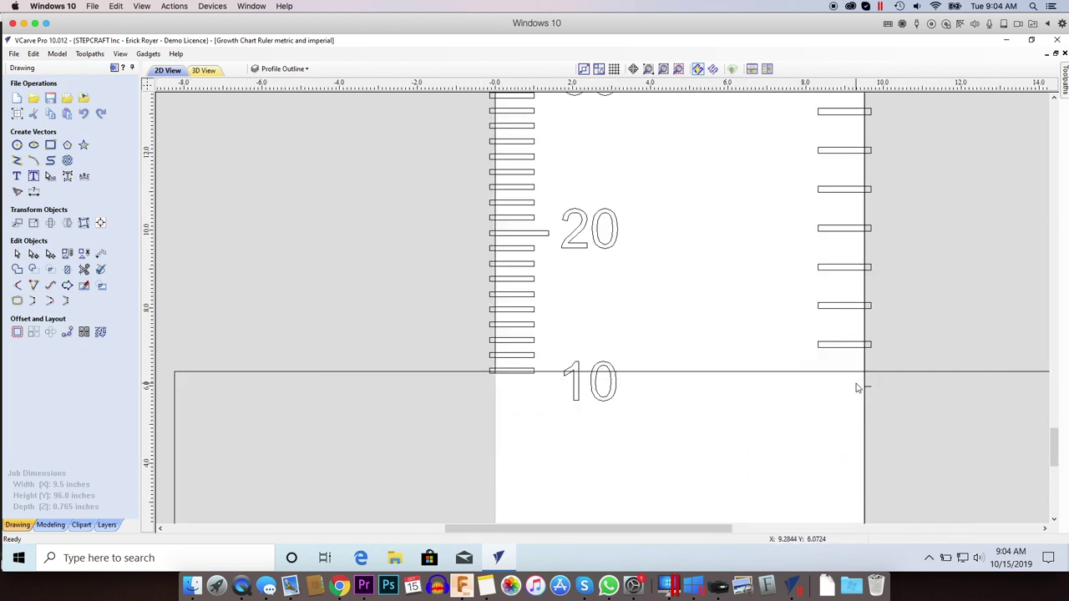
# Delete the 10 label and the metric mark lying on the rectangle's upper edge.
pyautogui.click(595, 402)
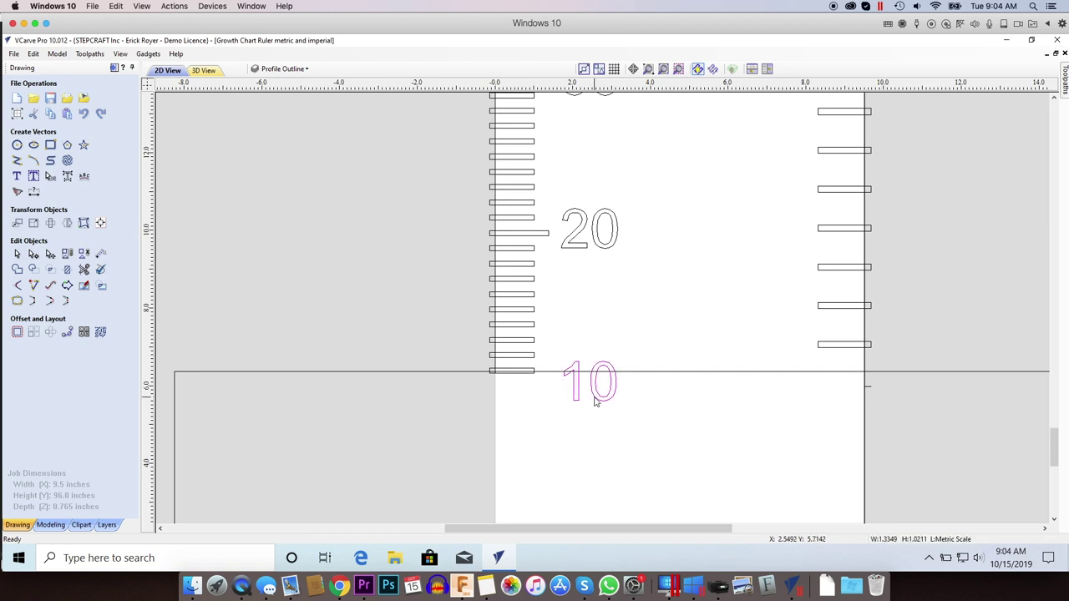
pyautogui.press('Delete')
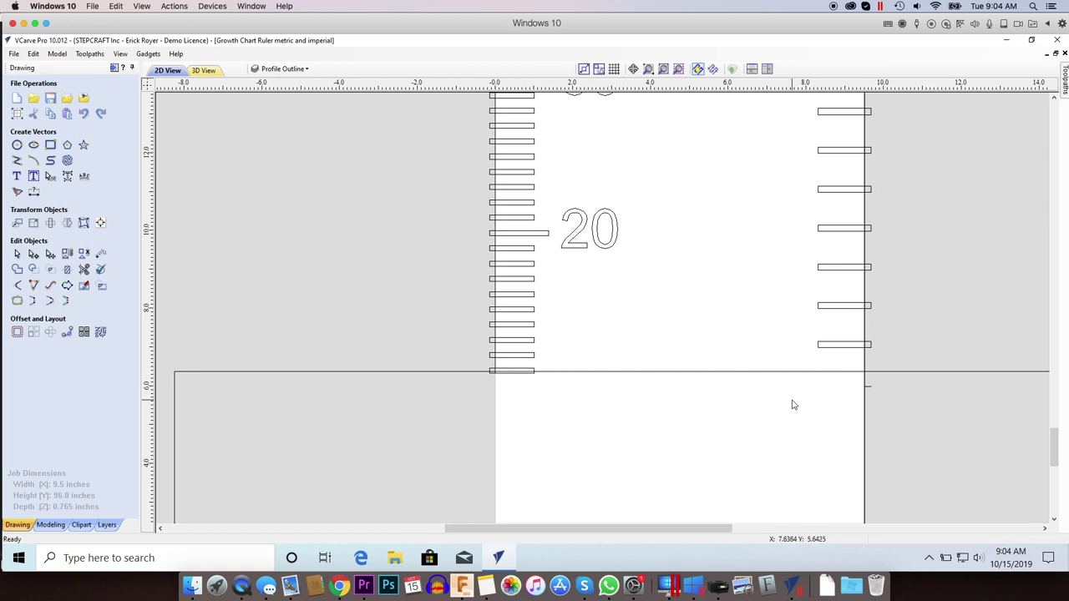
pyautogui.click(511, 371)
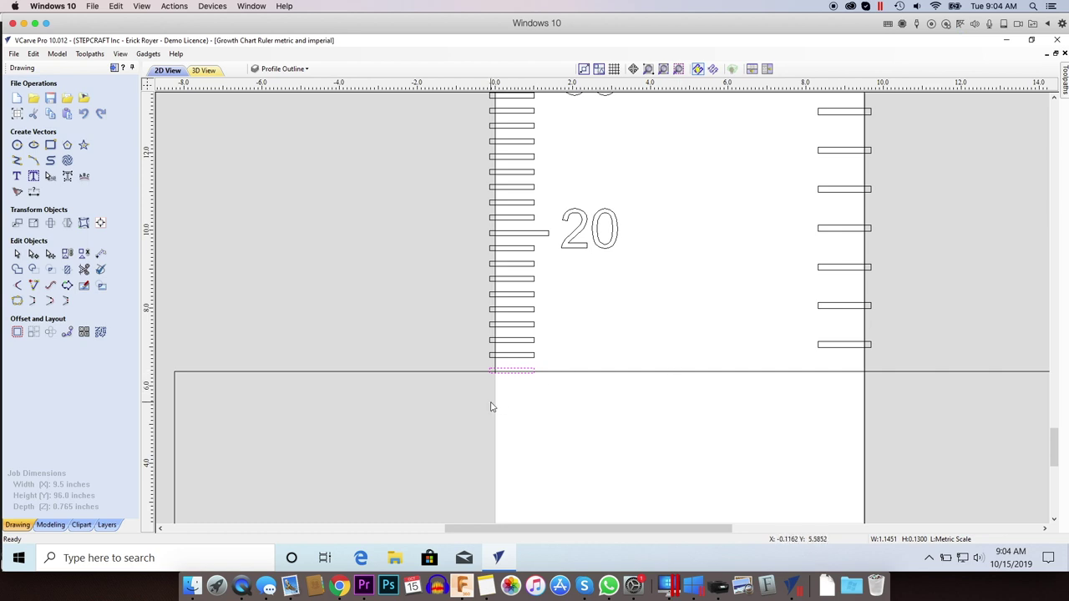
pyautogui.press('Delete')
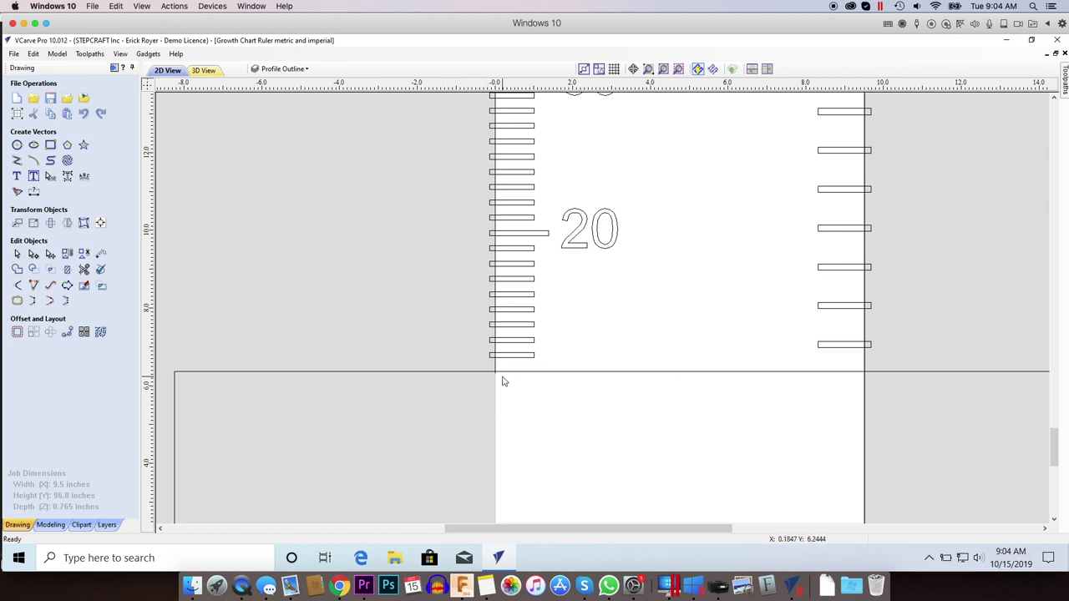
# Trim away the part of the rectangle that extends beyond the ruler's metric edge.
pyautogui.click(83, 269)
pyautogui.click(465, 371)
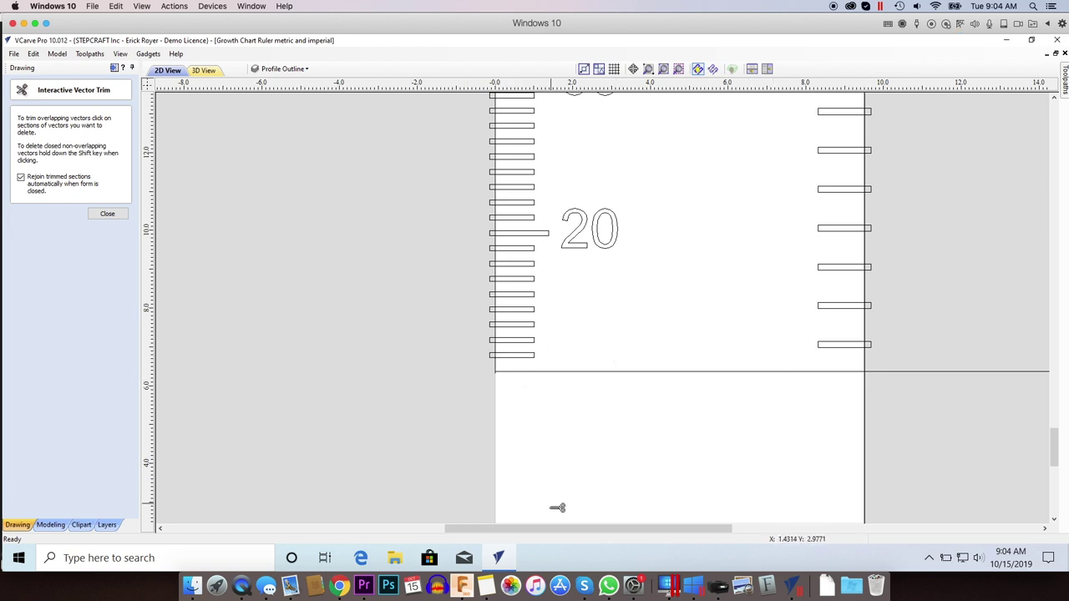
pyautogui.moveTo(546, 529)
pyautogui.mouseDown()
pyautogui.moveTo(592, 529)
pyautogui.moveTo(581, 529)
pyautogui.mouseUp()
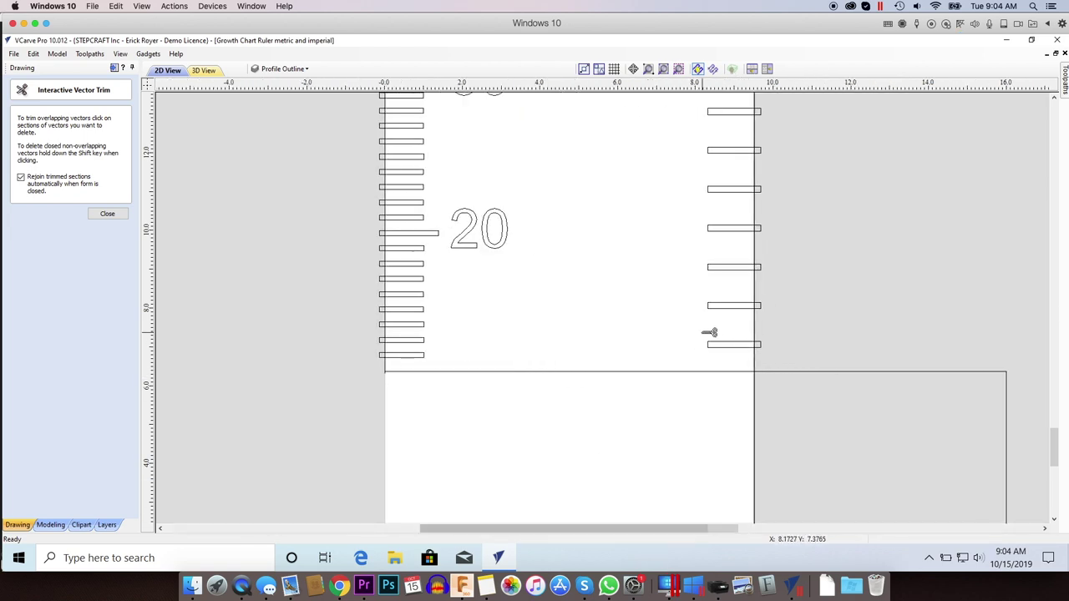
pyautogui.scroll(-6, 709, 333)
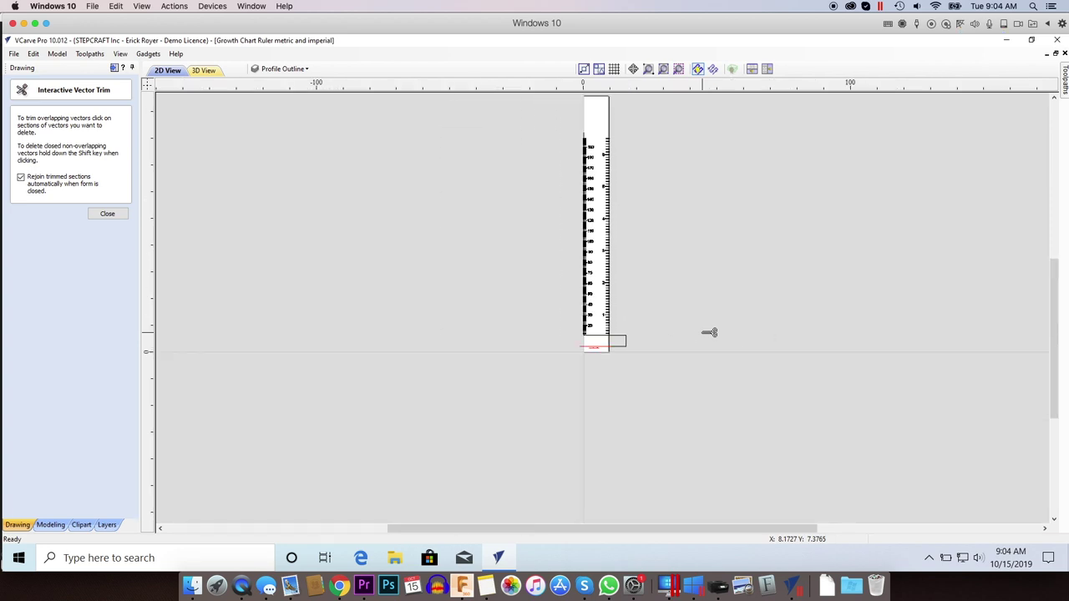
pyautogui.scroll(7, 709, 332)
pyautogui.scroll(-2, 709, 332)
pyautogui.moveTo(1061, 351); pyautogui.dragTo(1058, 399)
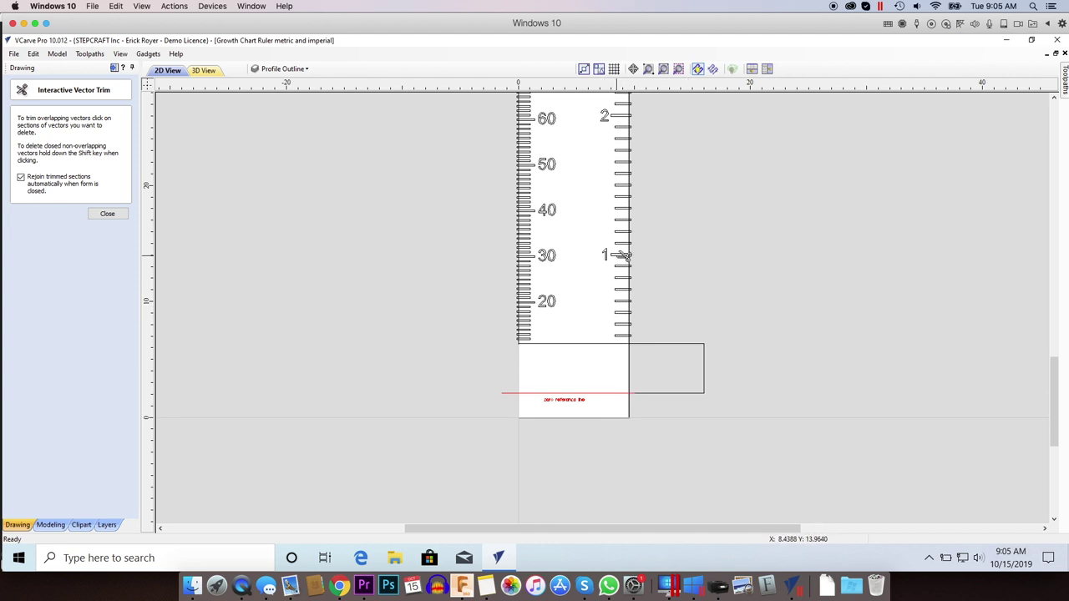
pyautogui.click(107, 214)
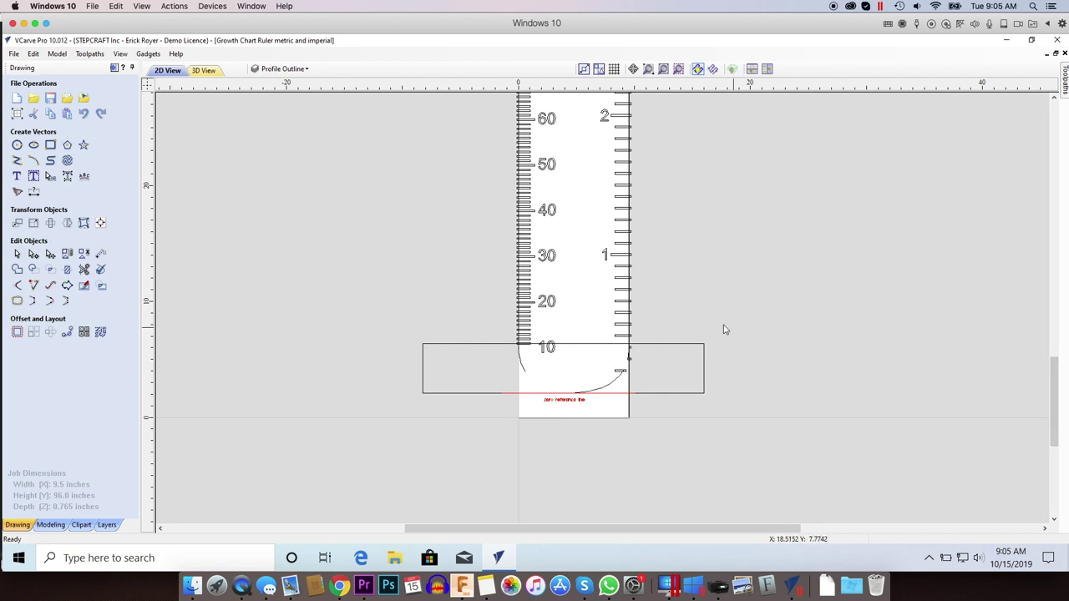
# Close the Growth Chart Ruler metric and imperial file and examine the pickaxe graphic on the Minecraft growth chart.
pyautogui.moveTo(1050, 388); pyautogui.dragTo(1050, 363)
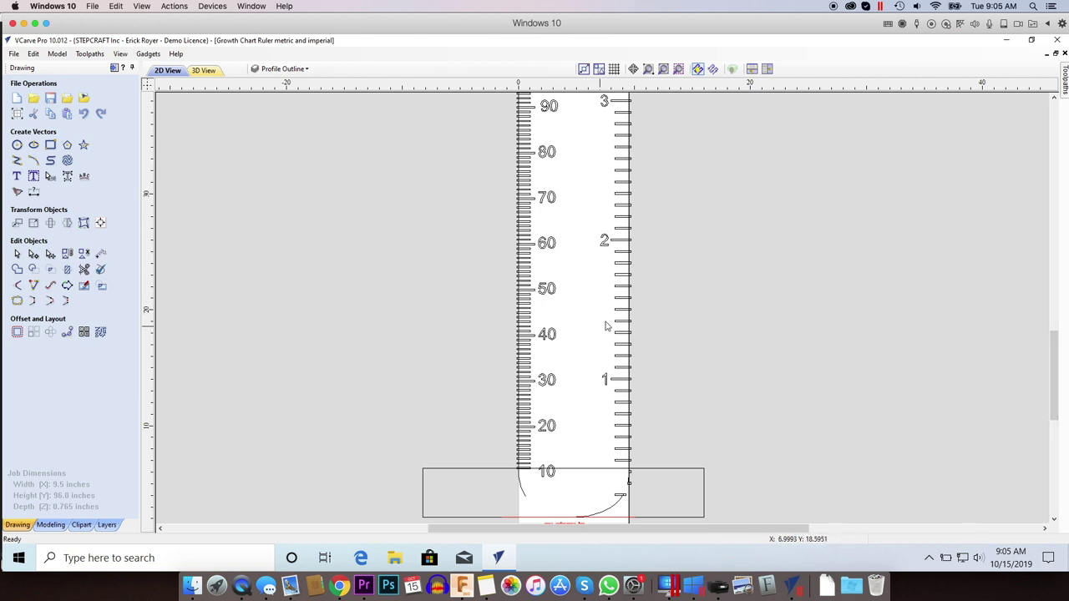
pyautogui.click(14, 53)
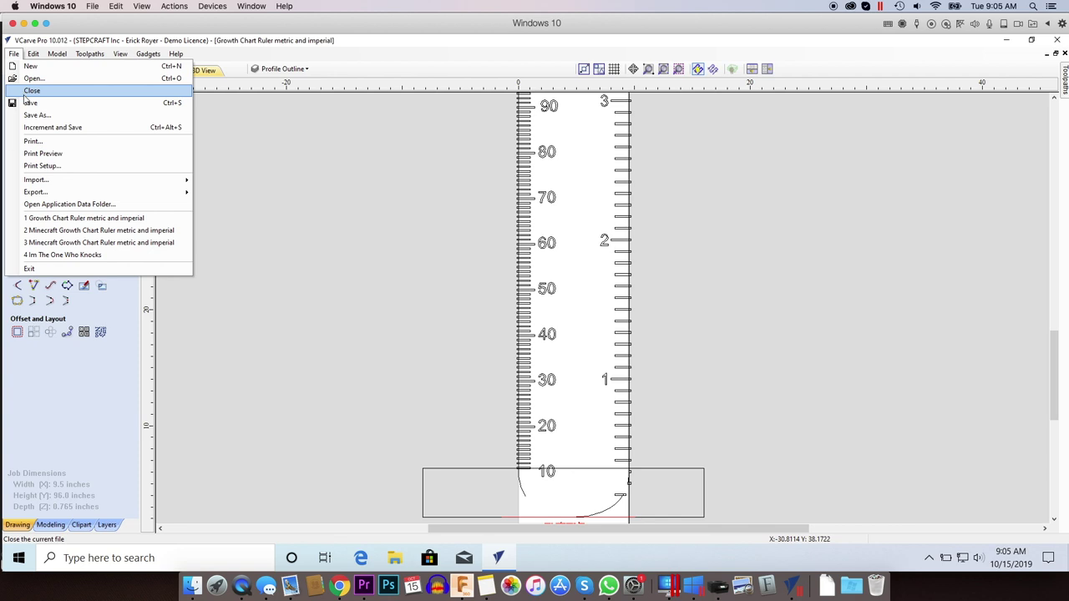
pyautogui.click(31, 90)
pyautogui.click(536, 322)
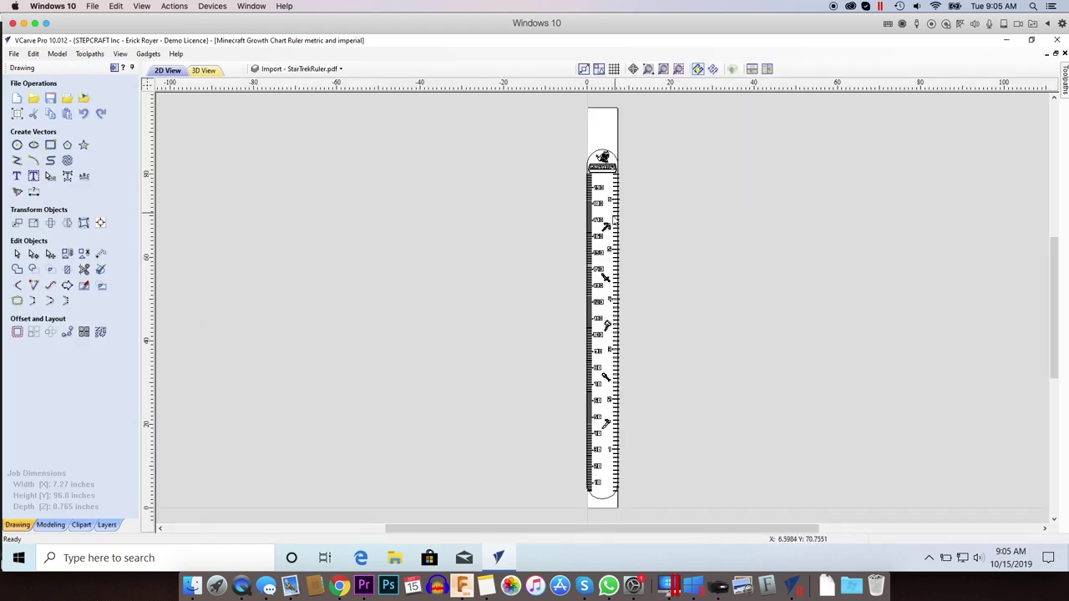
pyautogui.scroll(5, 608, 230)
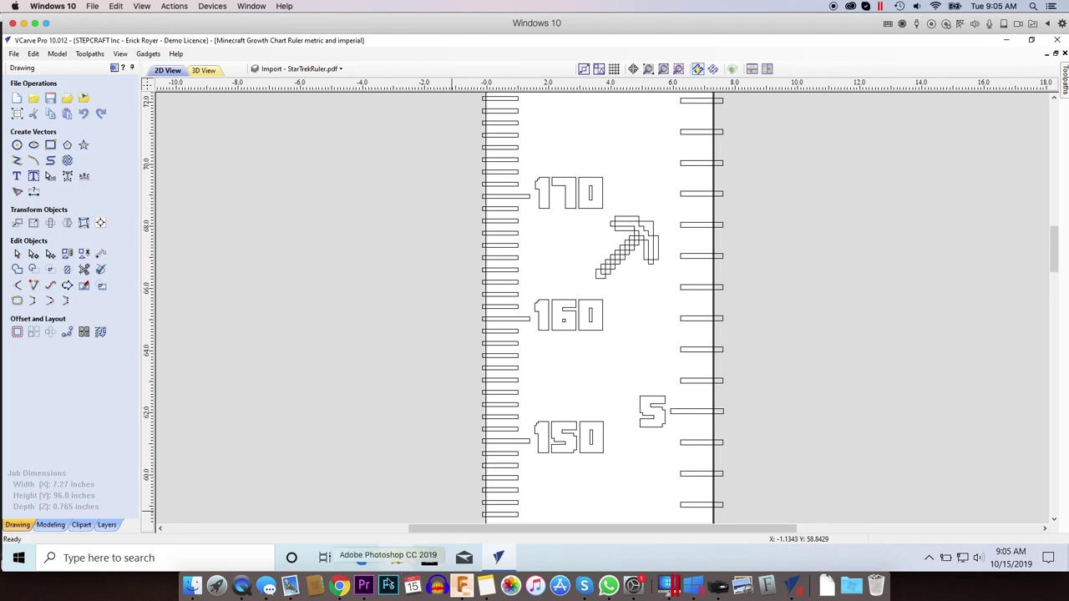
# Switch to Chrome, search Google Images for "minecraft tools black and white" and browse the resulting pictures.
pyautogui.click(339, 585)
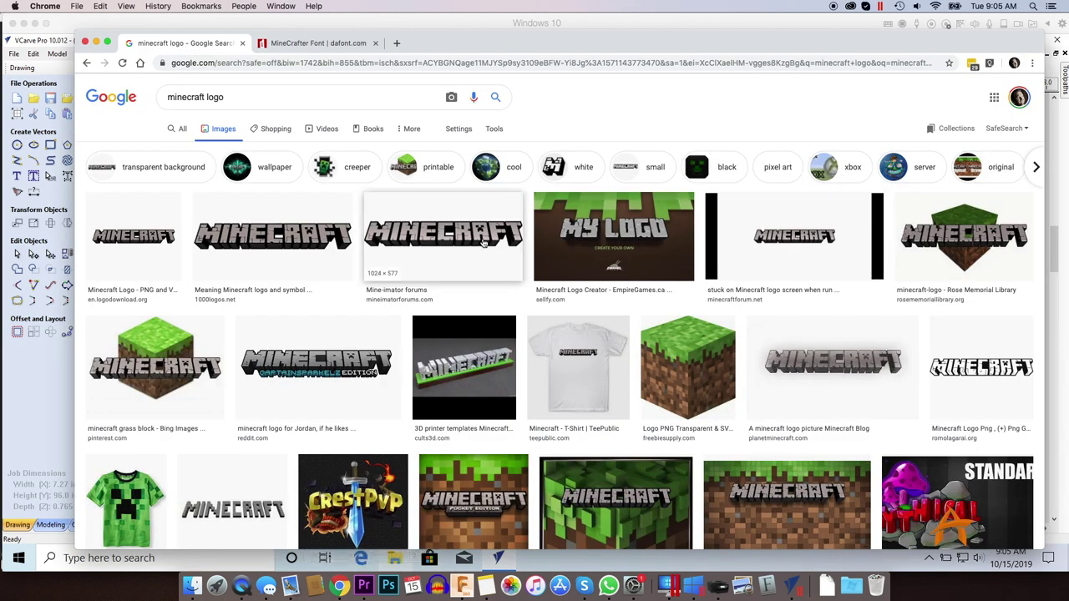
pyautogui.click(249, 100)
pyautogui.press('BackSpace')
pyautogui.press('BackSpace')
pyautogui.press('BackSpace')
pyautogui.press('BackSpace')
pyautogui.write('too')
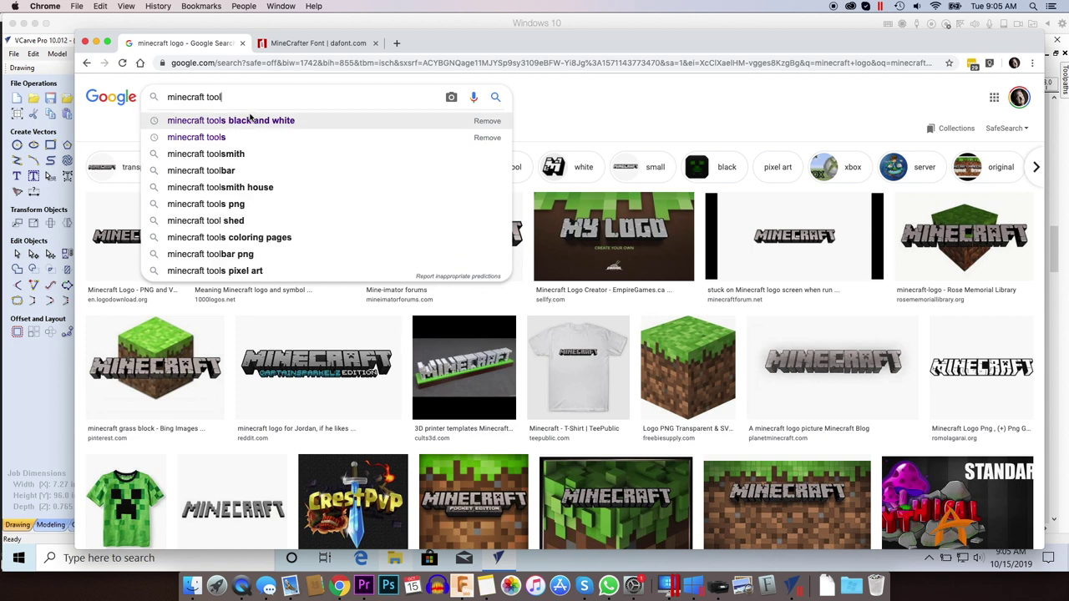
pyautogui.click(285, 123)
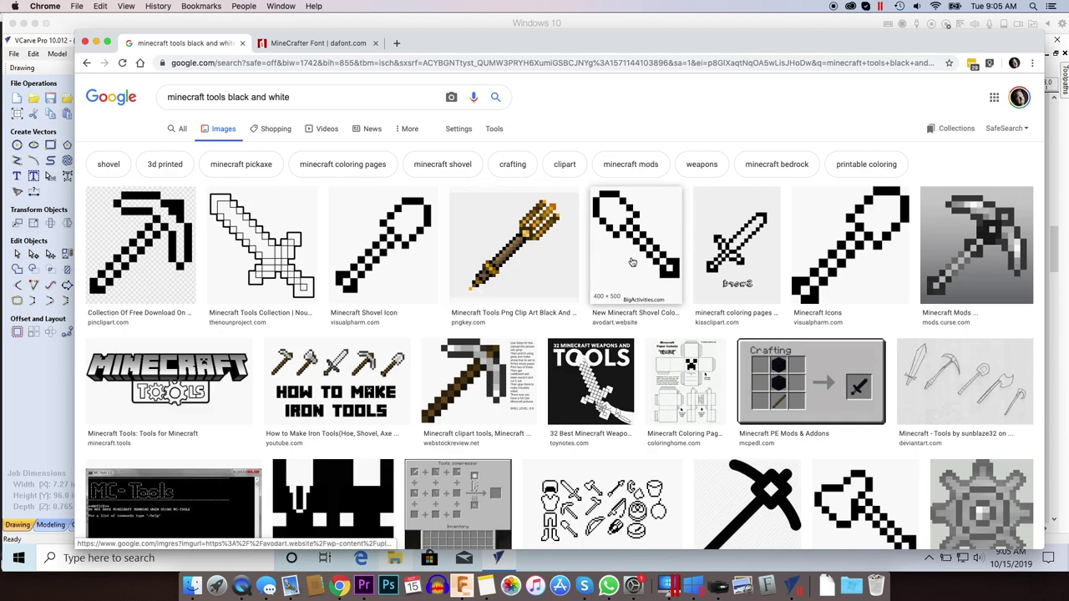
pyautogui.scroll(-4, 630, 248)
pyautogui.scroll(-10, 632, 262)
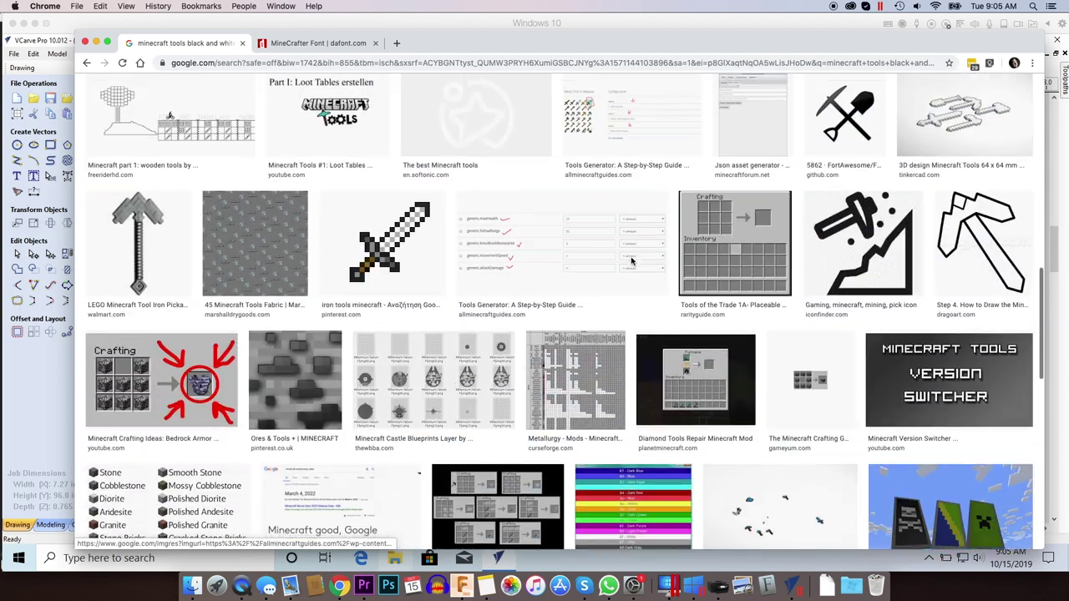
pyautogui.scroll(-15, 632, 262)
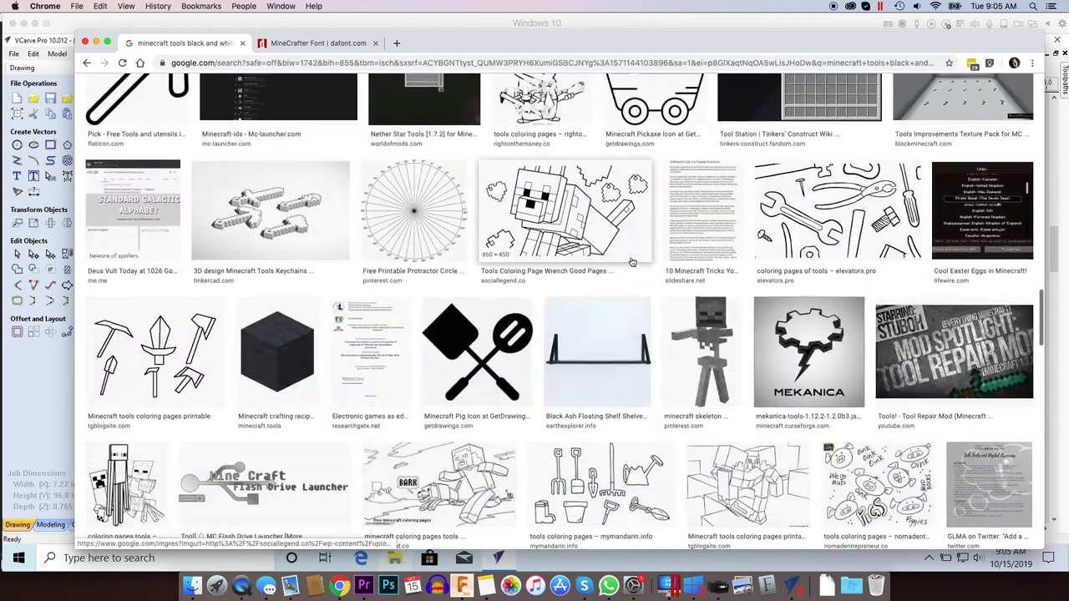
# Browse the image results for black-and-white Minecraft tools and open the preview of the pixelated axe coloring page.
pyautogui.scroll(-15, 632, 262)
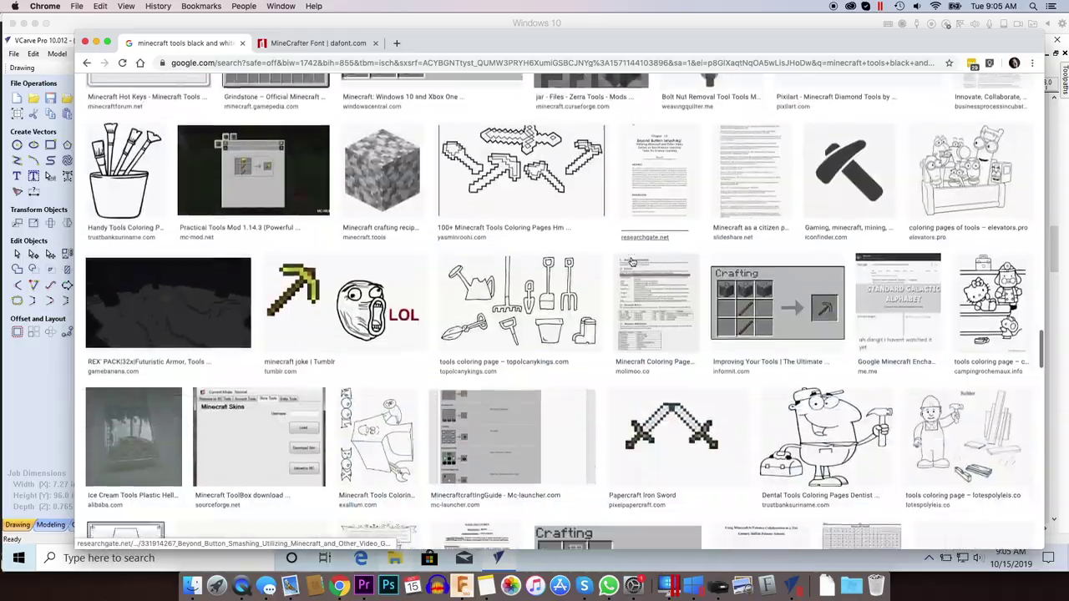
pyautogui.scroll(-3, 632, 262)
pyautogui.scroll(15, 632, 262)
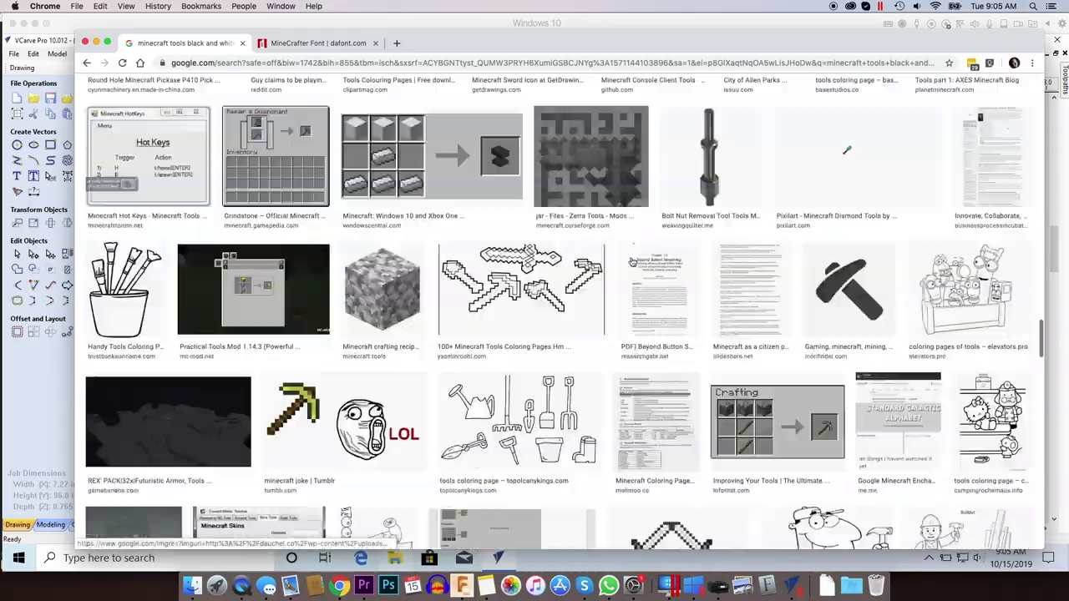
pyautogui.scroll(5, 632, 263)
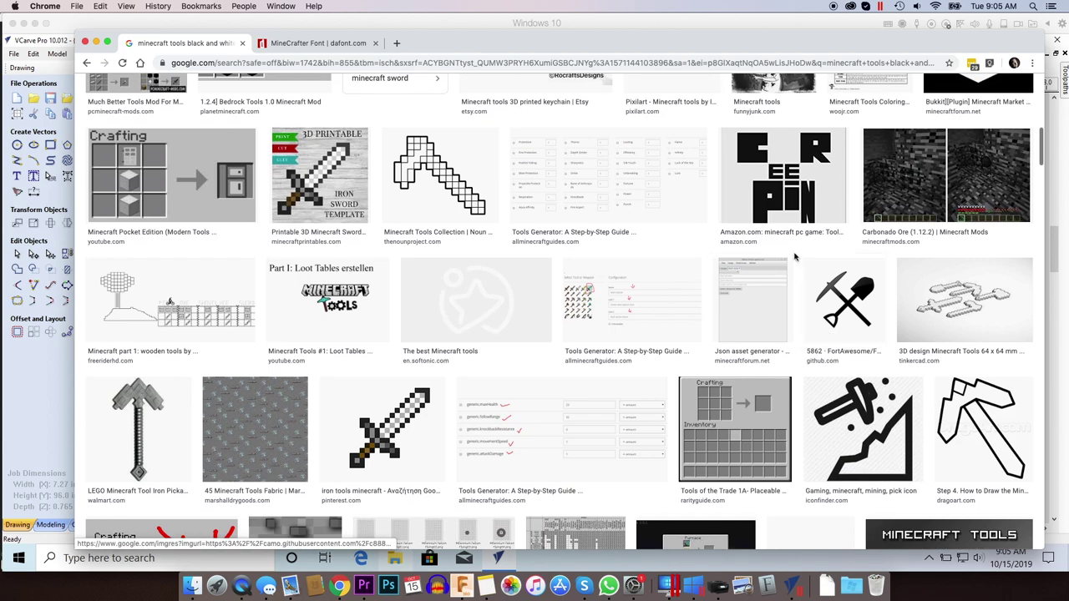
pyautogui.scroll(1, 739, 236)
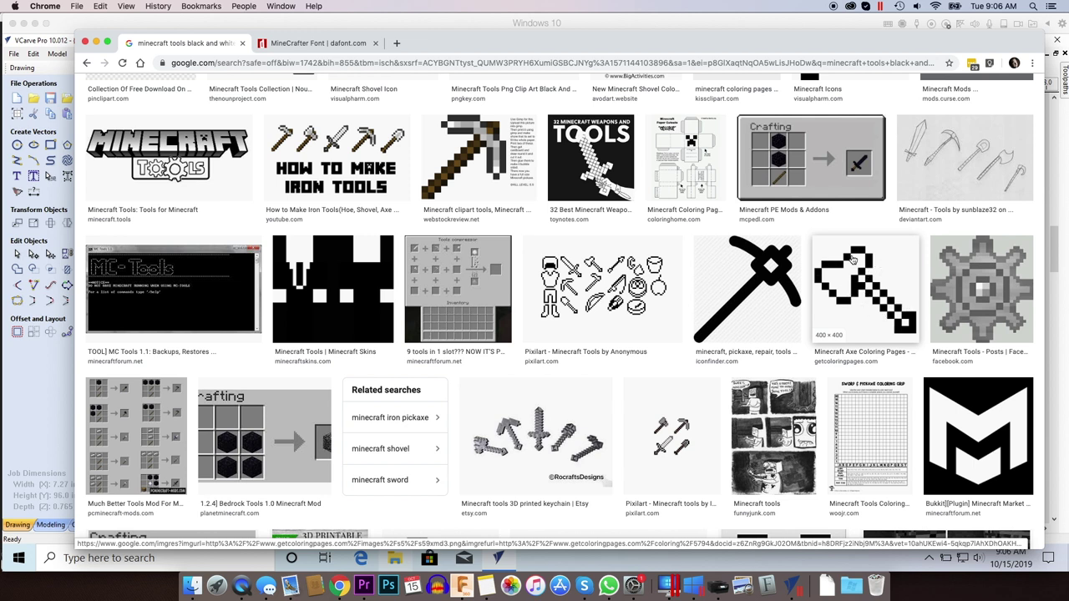
pyautogui.click(868, 296)
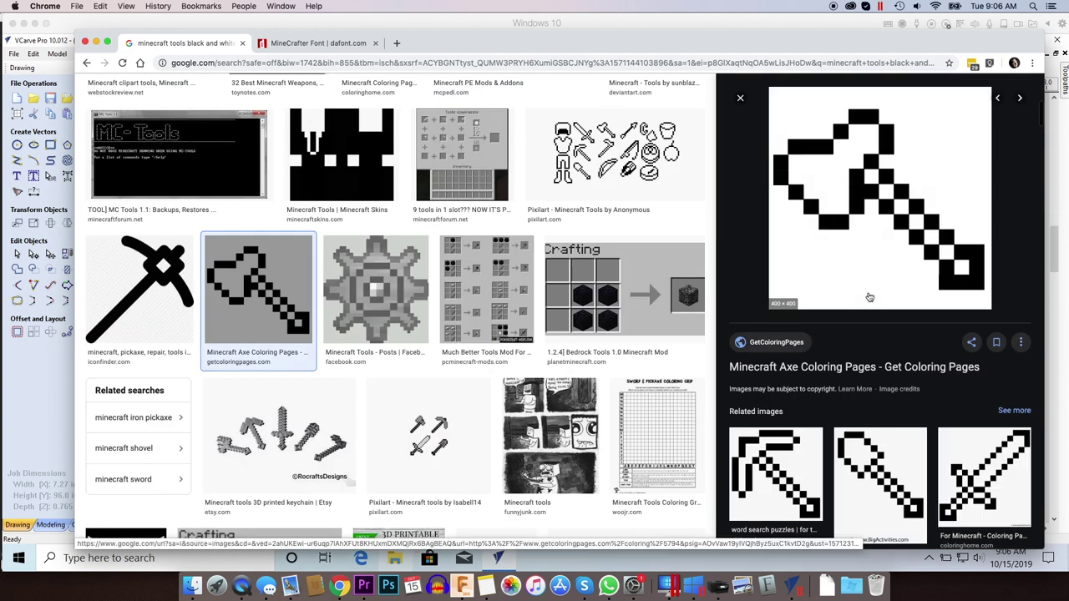
pyautogui.rightClick(885, 198)
pyautogui.click(910, 290)
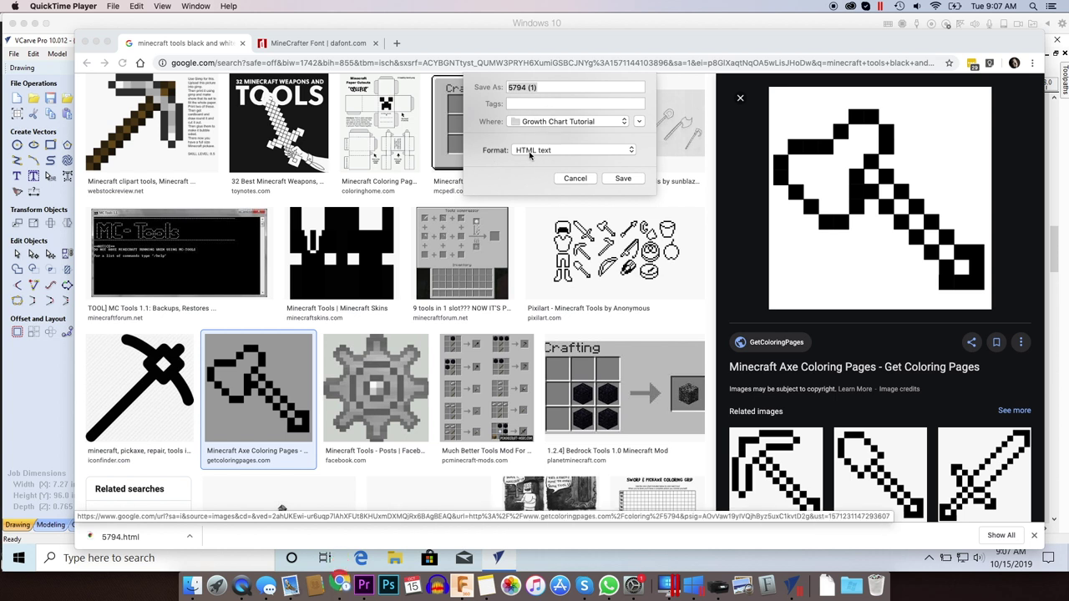
pyautogui.click(572, 151)
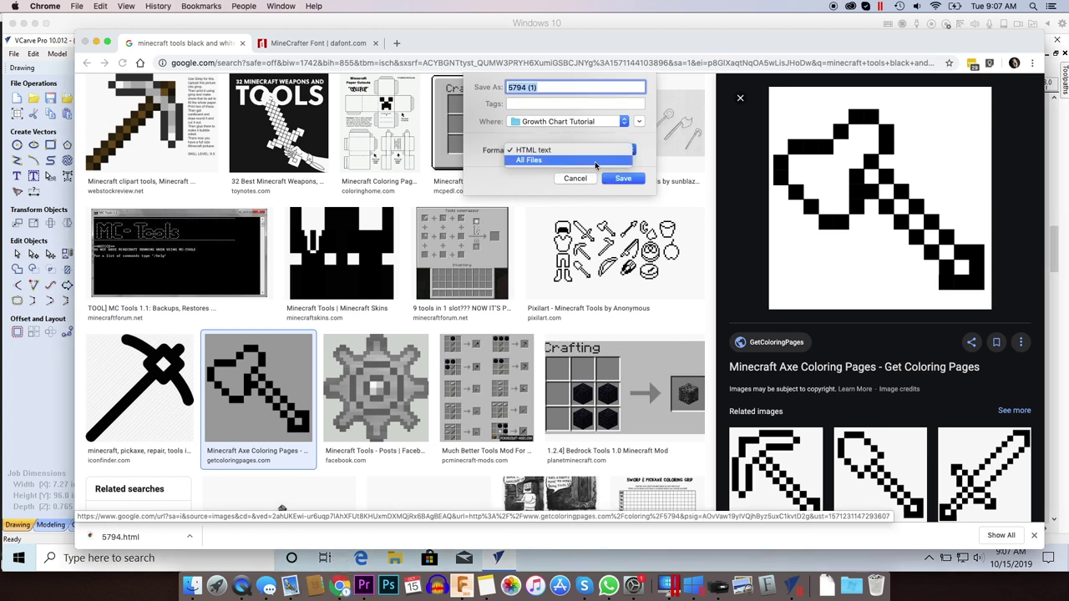
pyautogui.click(747, 223)
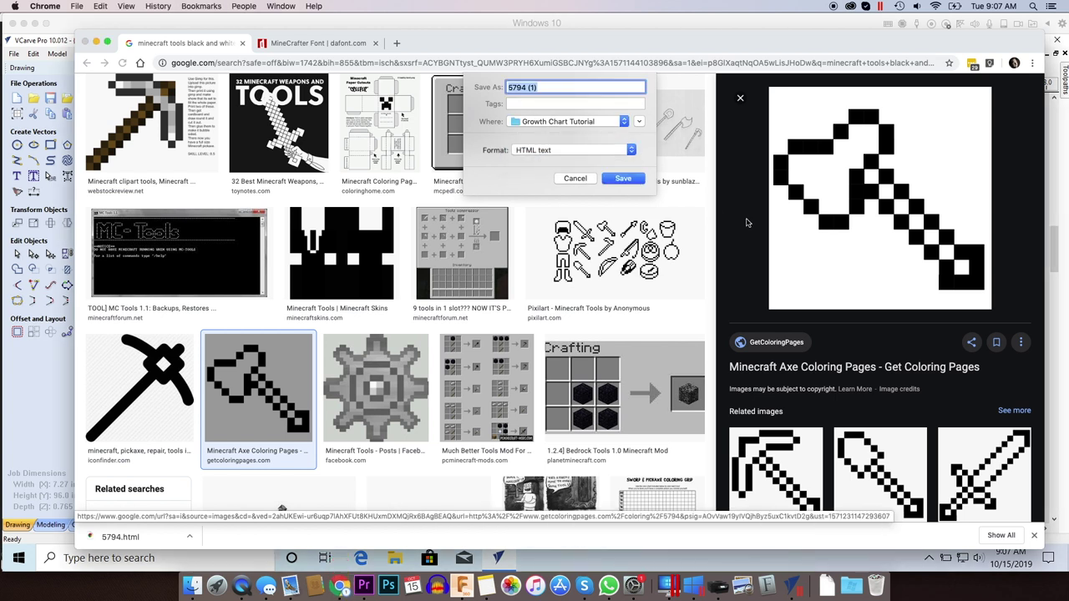
pyautogui.click(588, 181)
# Open the related pixelated pickaxe picture and save it as a PNG image in the Growth Chart Tutorial folder.
pyautogui.scroll(-5, 900, 301)
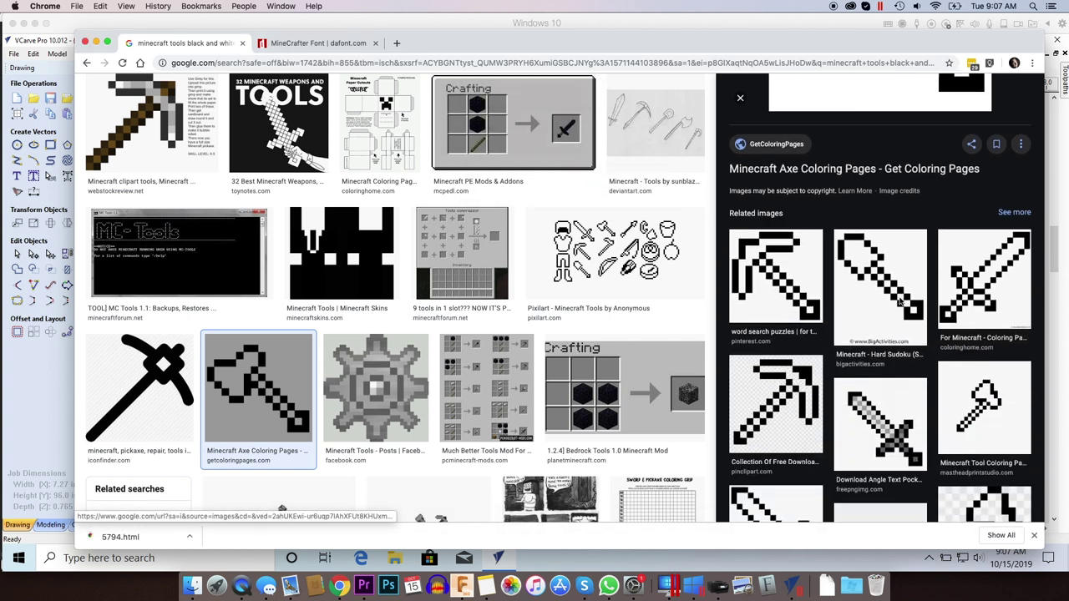
pyautogui.scroll(5, 826, 312)
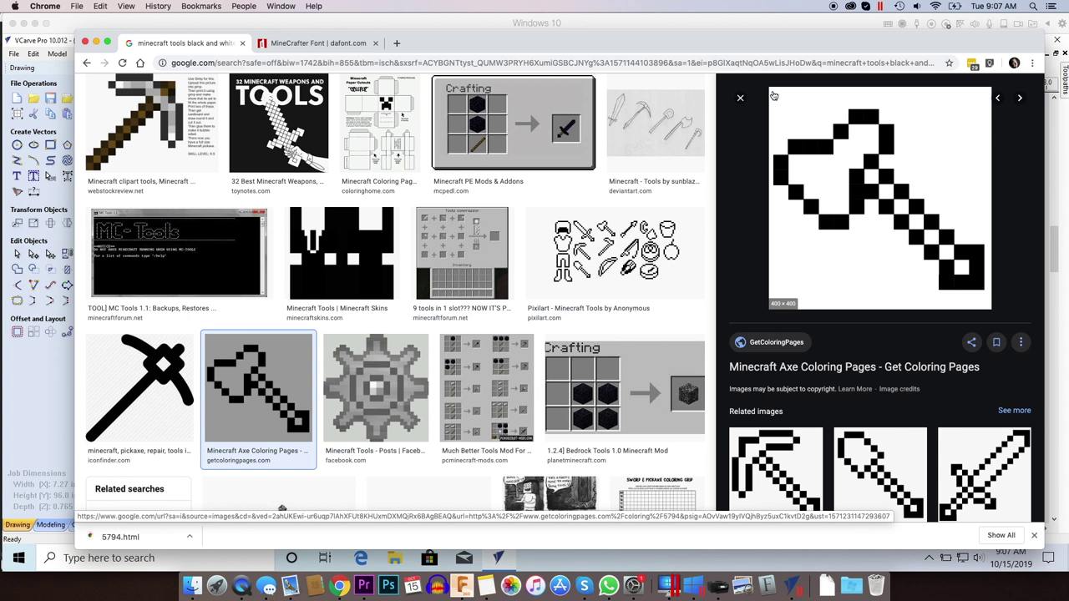
pyautogui.scroll(-3, 779, 276)
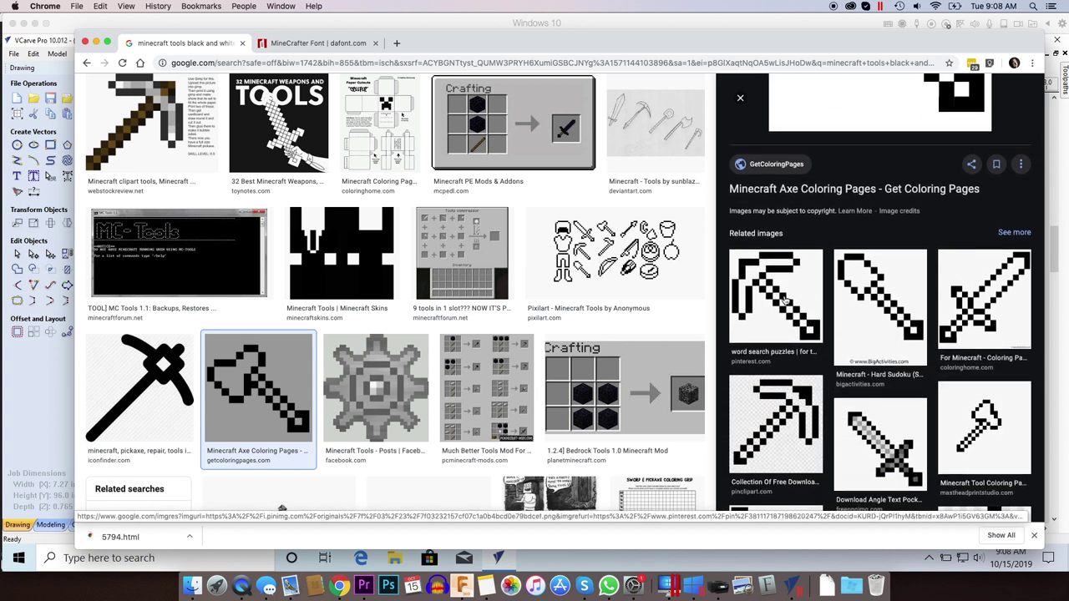
pyautogui.click(785, 299)
pyautogui.rightClick(904, 220)
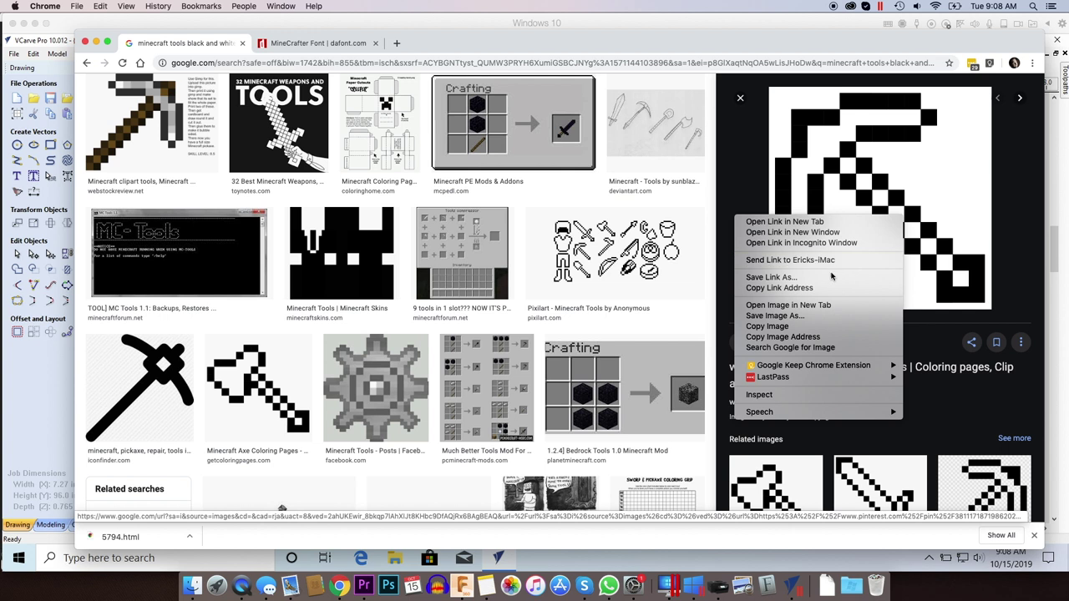
pyautogui.click(806, 317)
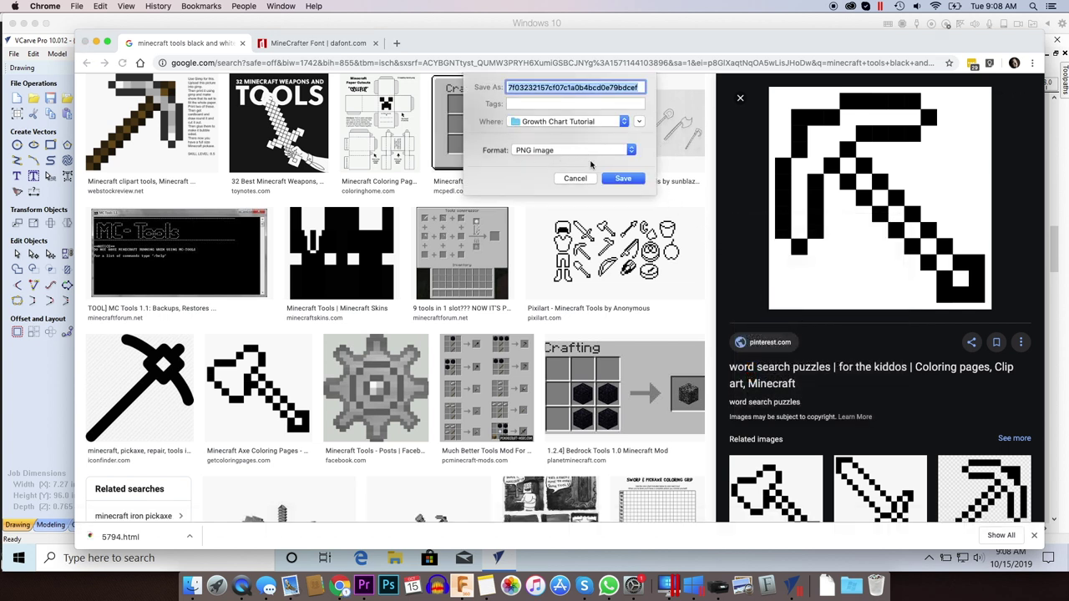
pyautogui.click(624, 180)
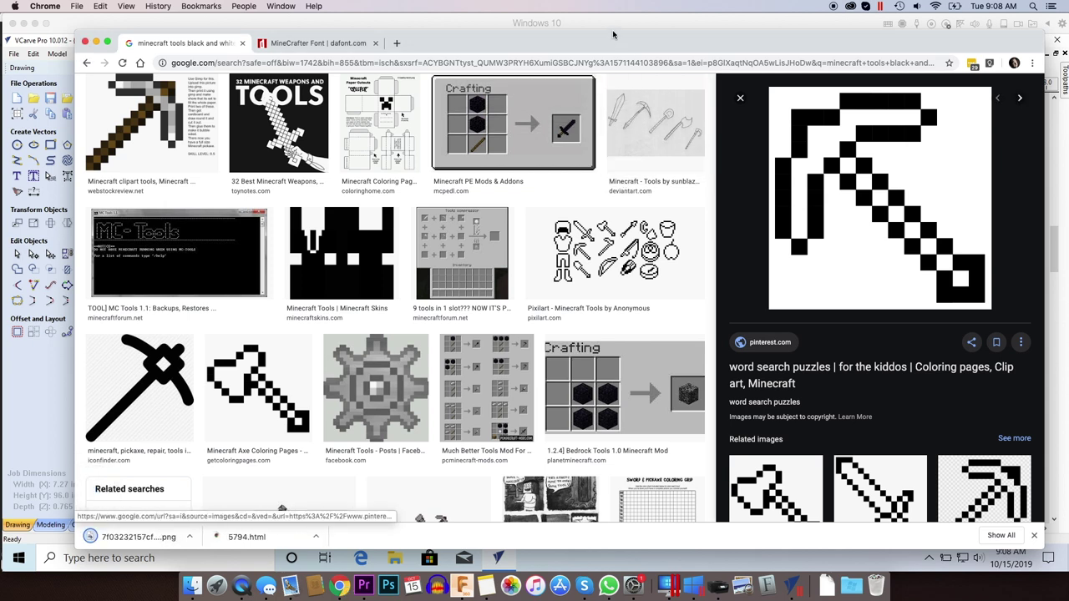
# Switch to VCarve Pro and import the saved pickaxe PNG from the desktop's Growth Chart Tutorial folder.
pyautogui.click(608, 26)
pyautogui.click(83, 98)
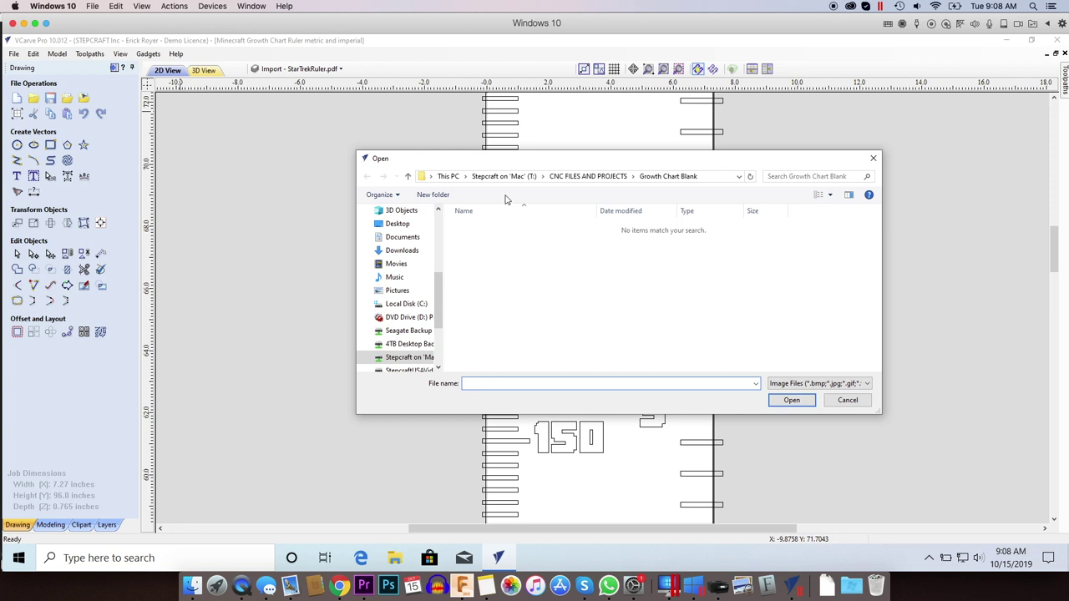
pyautogui.click(416, 305)
pyautogui.click(397, 224)
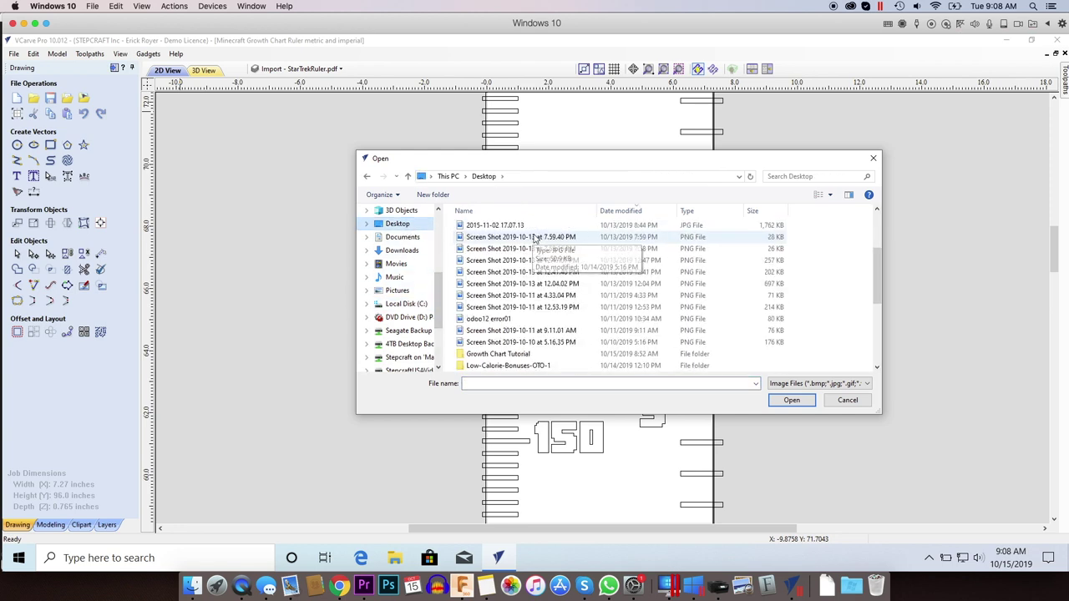
pyautogui.doubleClick(492, 282)
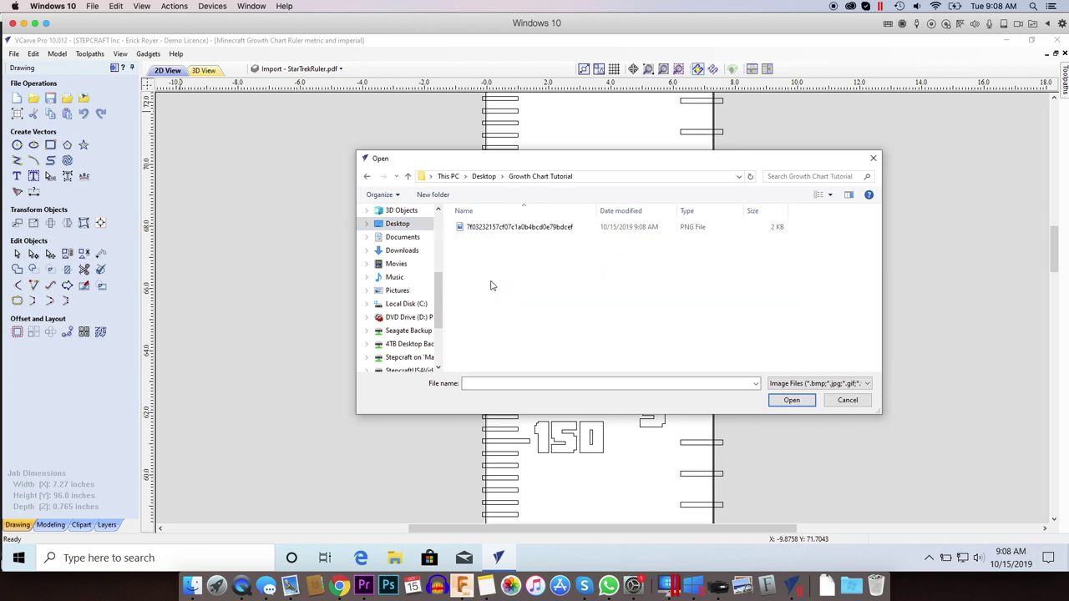
pyautogui.doubleClick(519, 227)
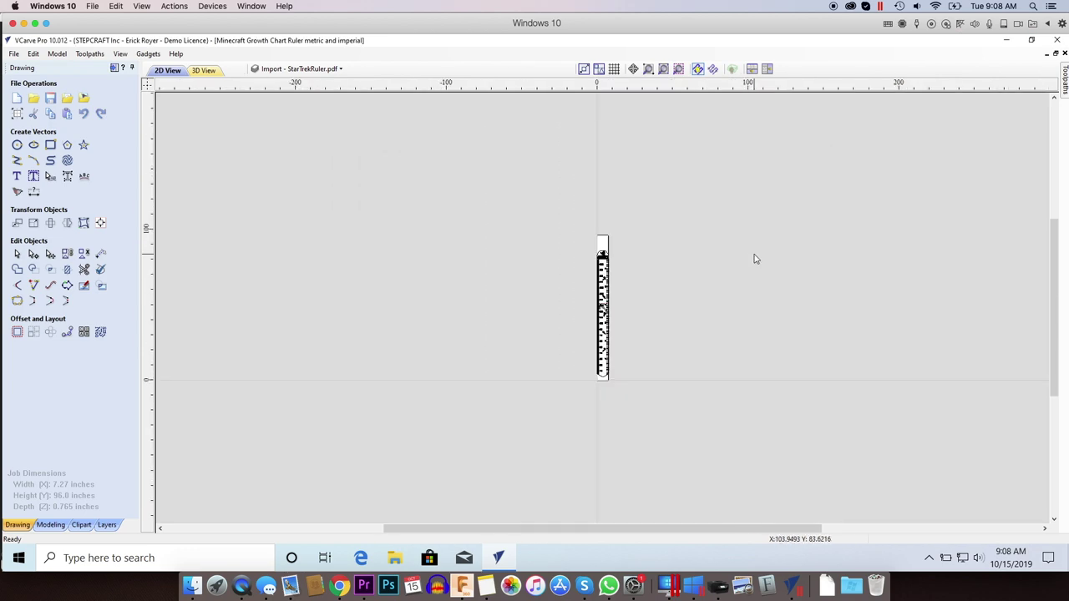
# Move the imported pickaxe bitmap off the ruler into the empty space to the right of the job.
pyautogui.click(261, 73)
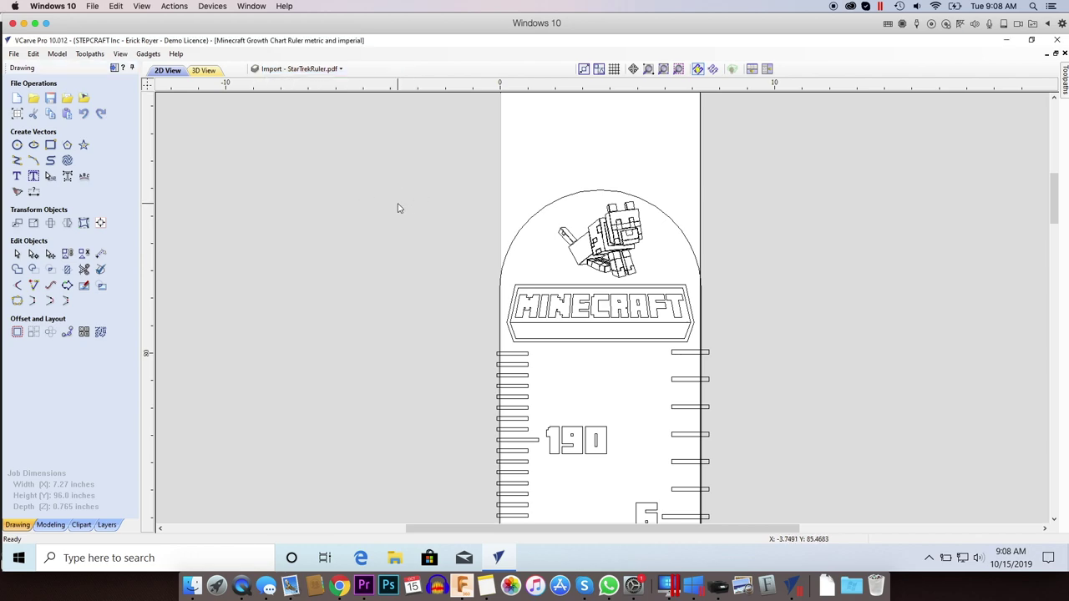
pyautogui.scroll(-5, 444, 217)
pyautogui.scroll(8, 568, 290)
pyautogui.scroll(-3, 568, 290)
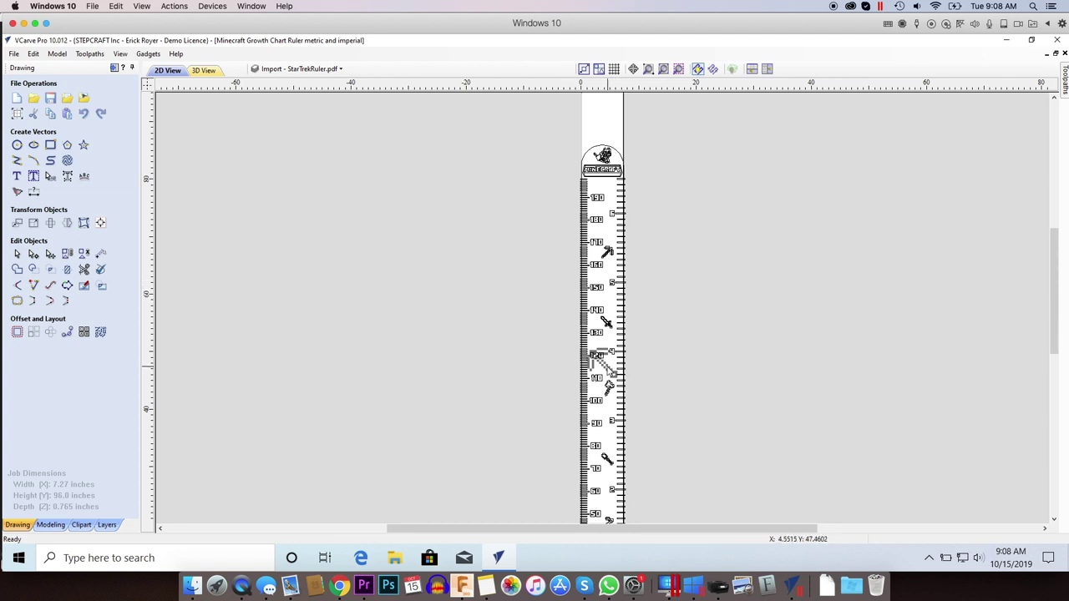
pyautogui.click(610, 370)
pyautogui.moveTo(596, 359); pyautogui.dragTo(733, 349)
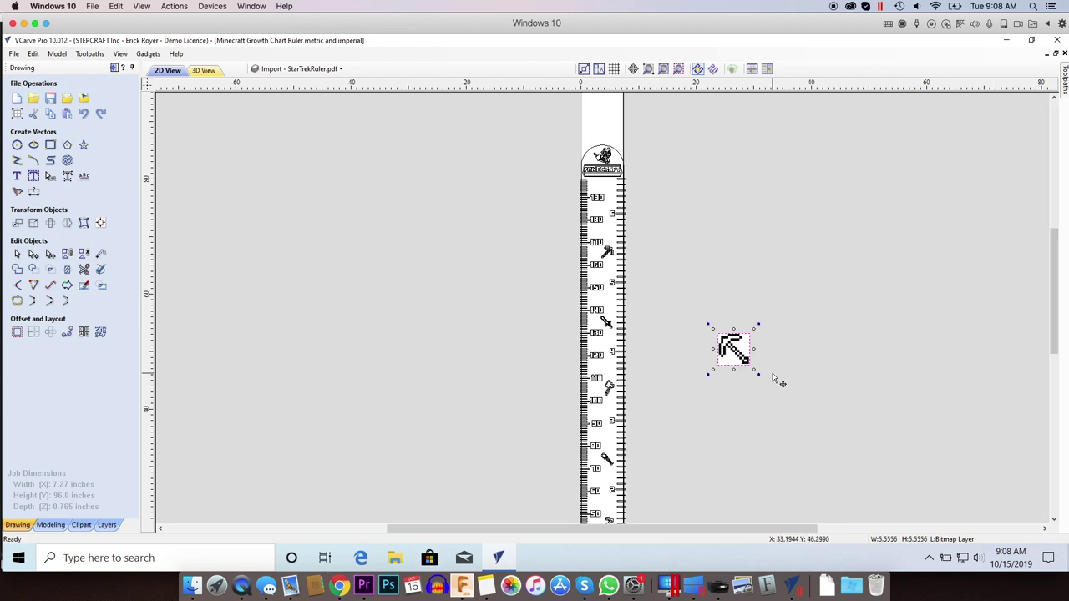
# Trace the pickaxe bitmap into grouped vectors using Black / White tracing and close the Trace Bitmap tool.
pyautogui.scroll(4, 723, 351)
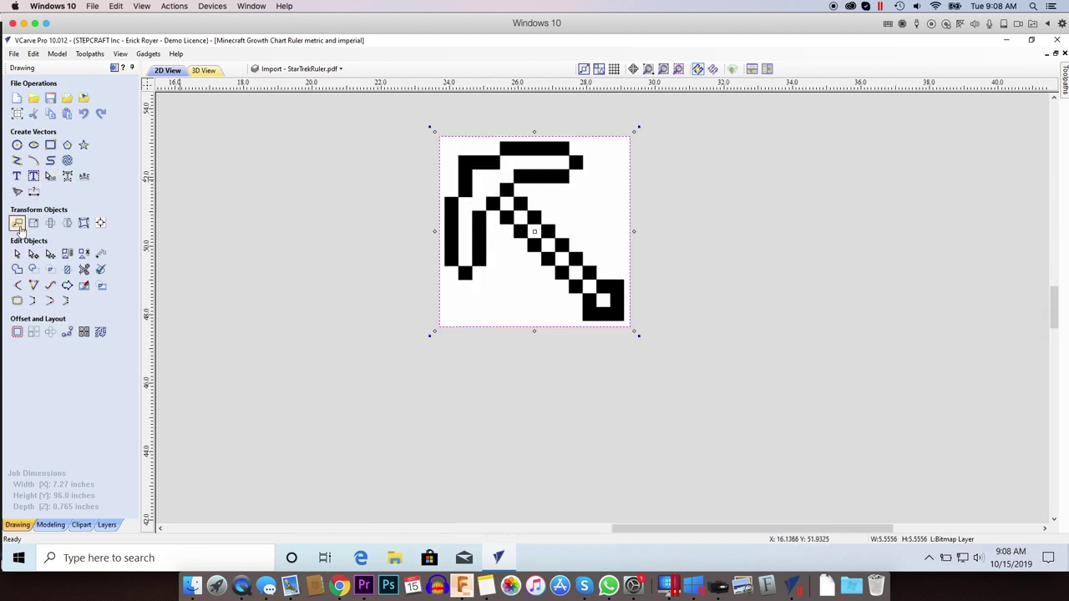
pyautogui.click(17, 194)
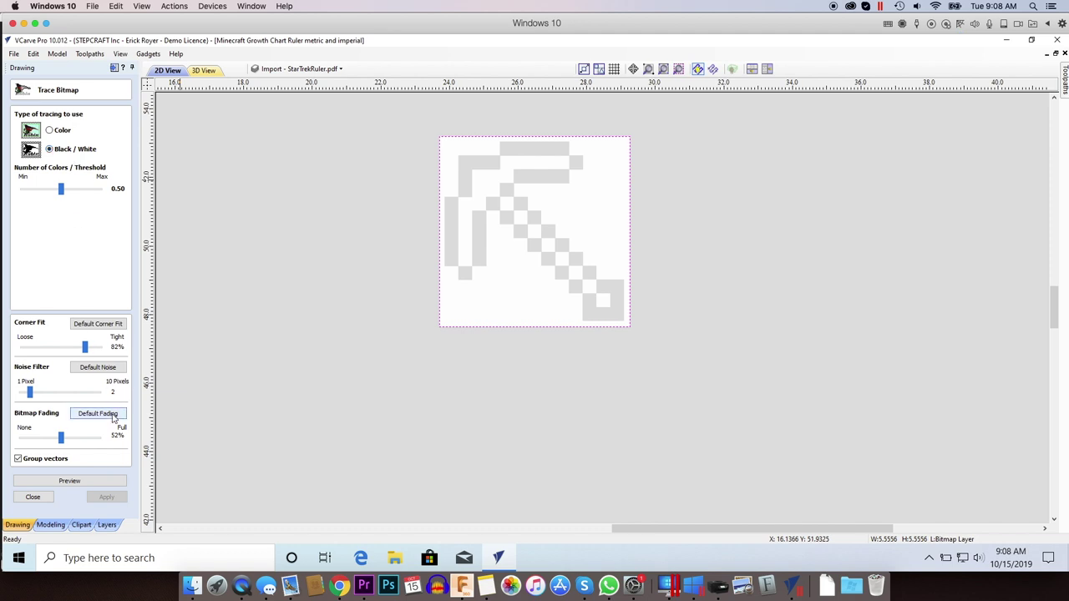
pyautogui.click(442, 307)
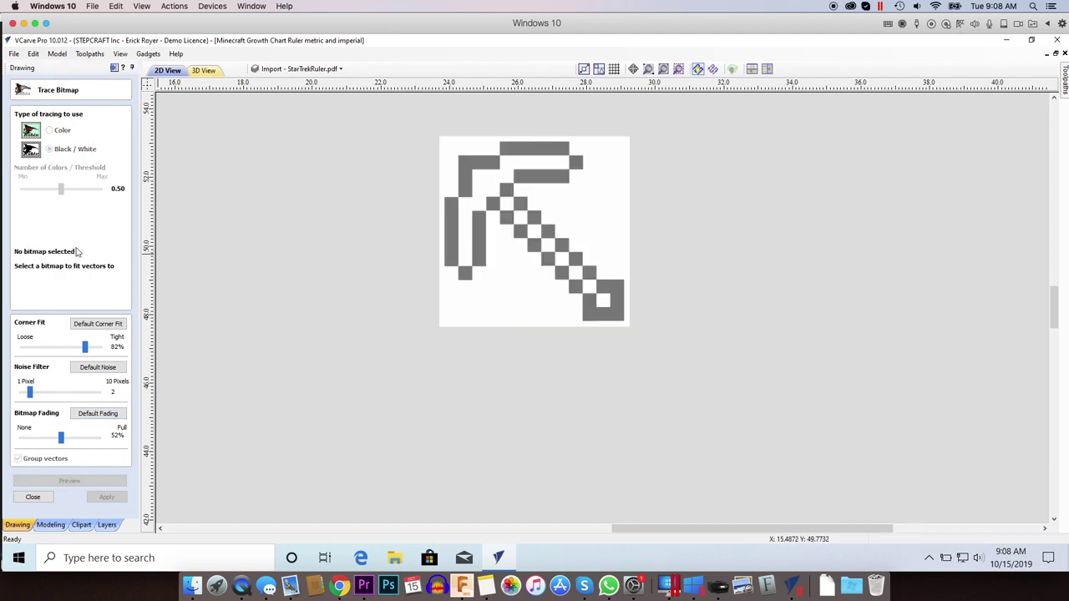
pyautogui.click(555, 276)
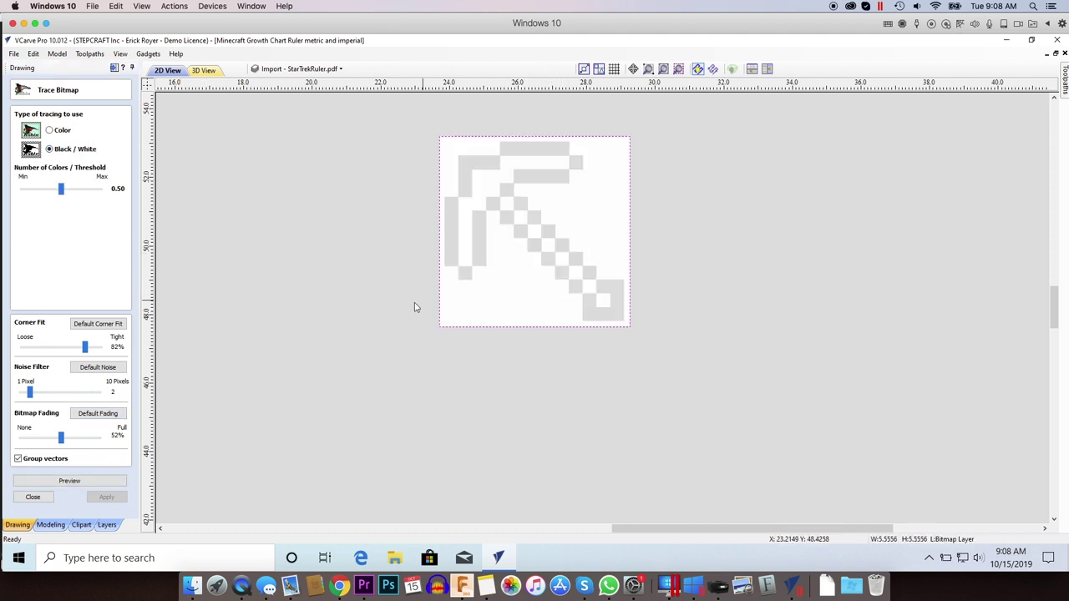
pyautogui.click(500, 146)
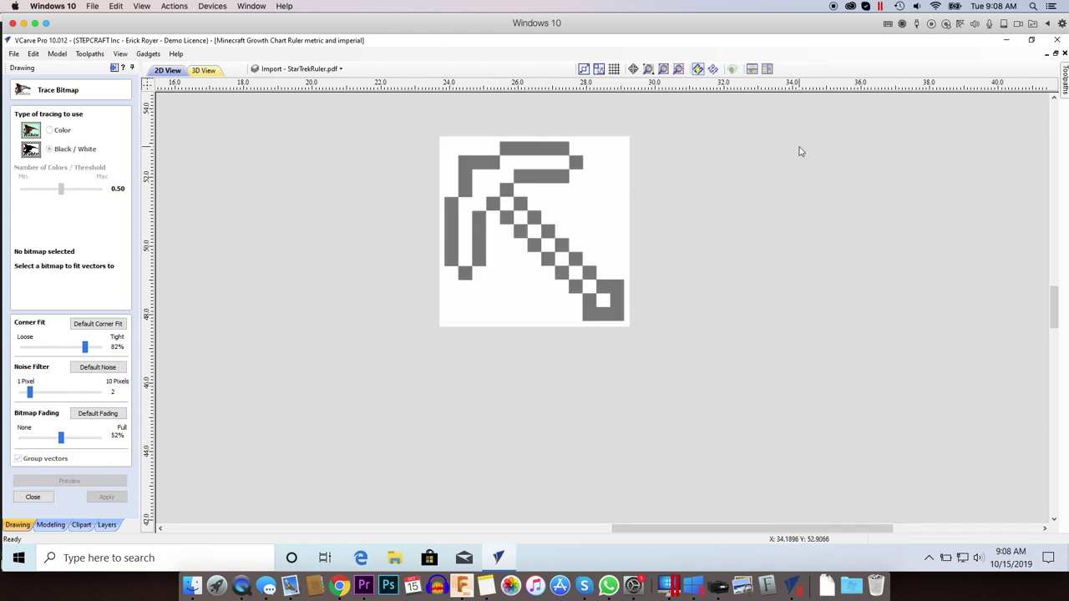
pyautogui.click(496, 198)
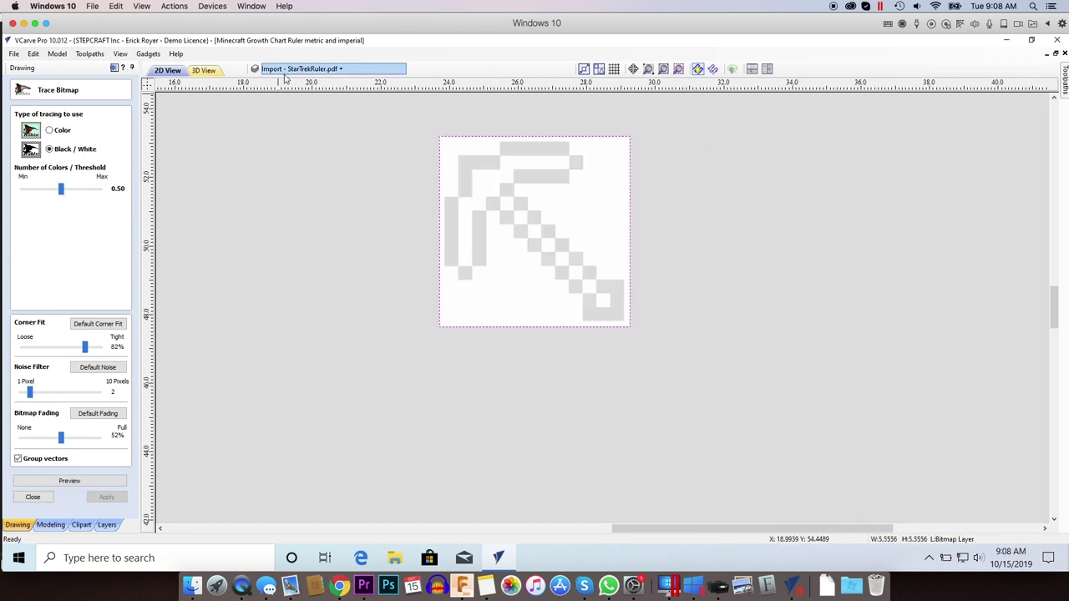
pyautogui.click(94, 482)
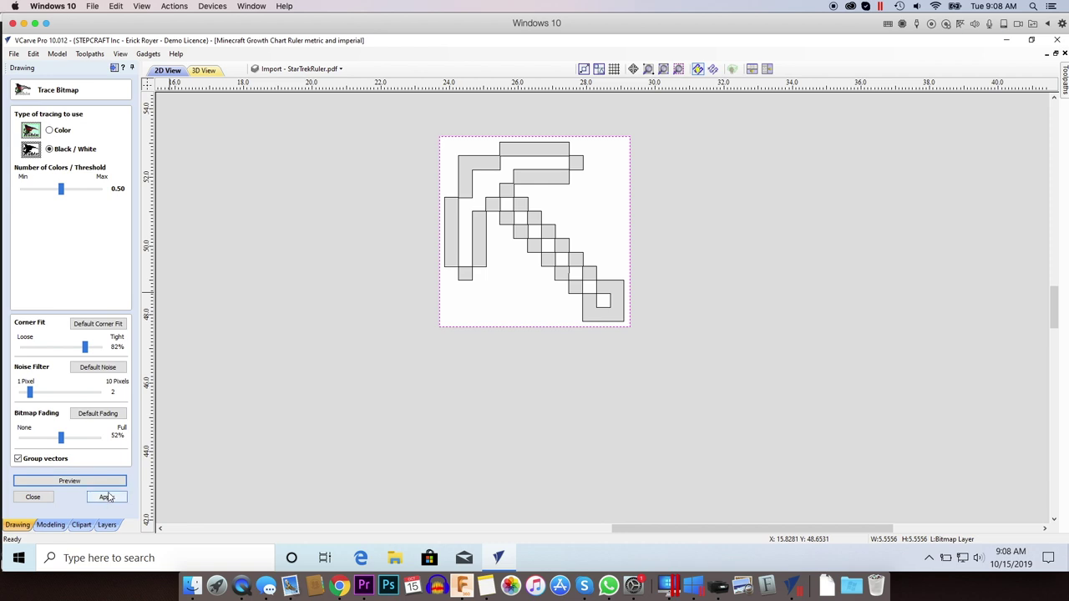
pyautogui.click(33, 497)
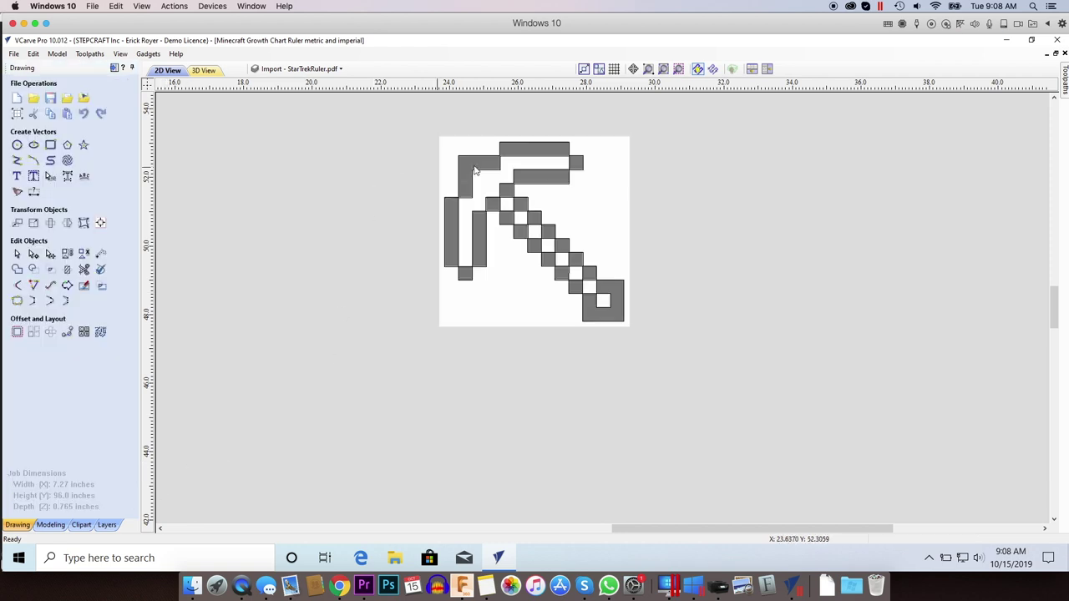
# Hide the Bitmap Layer and select the traced pickaxe vectors.
pyautogui.click(282, 70)
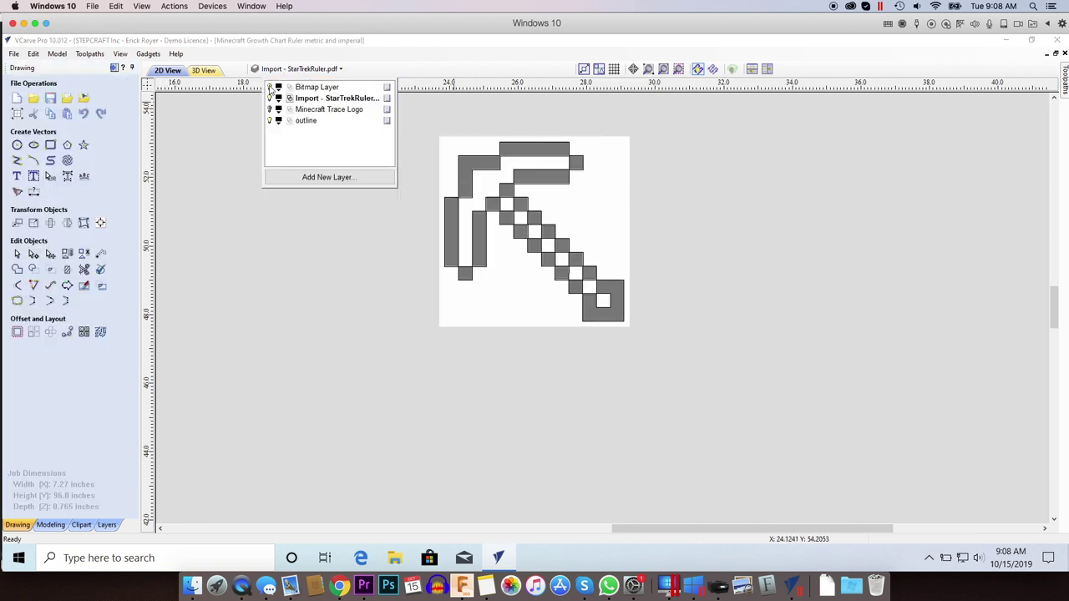
pyautogui.click(270, 87)
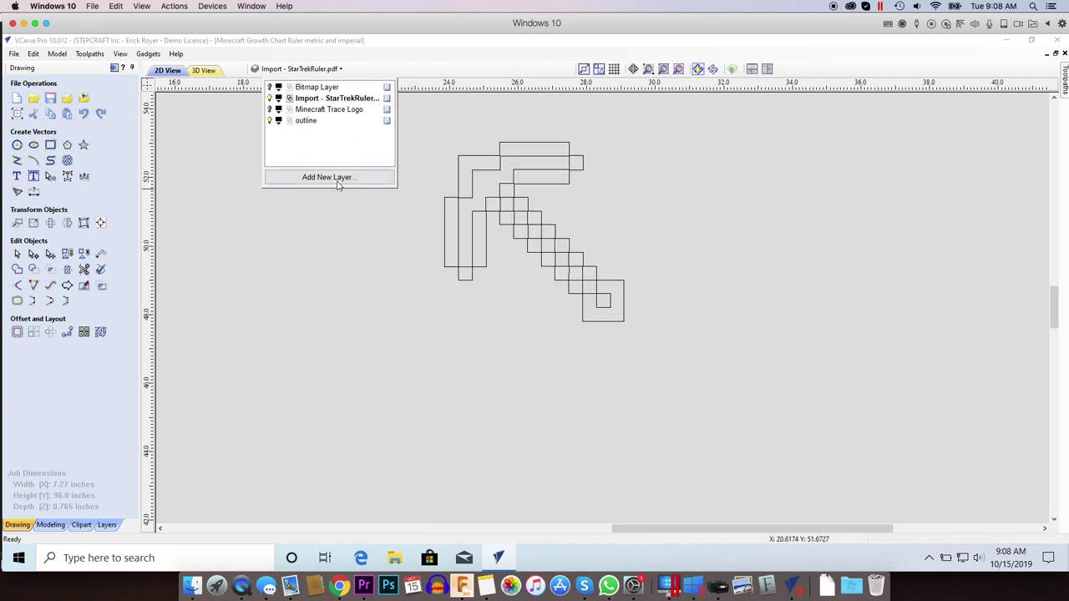
pyautogui.click(566, 270)
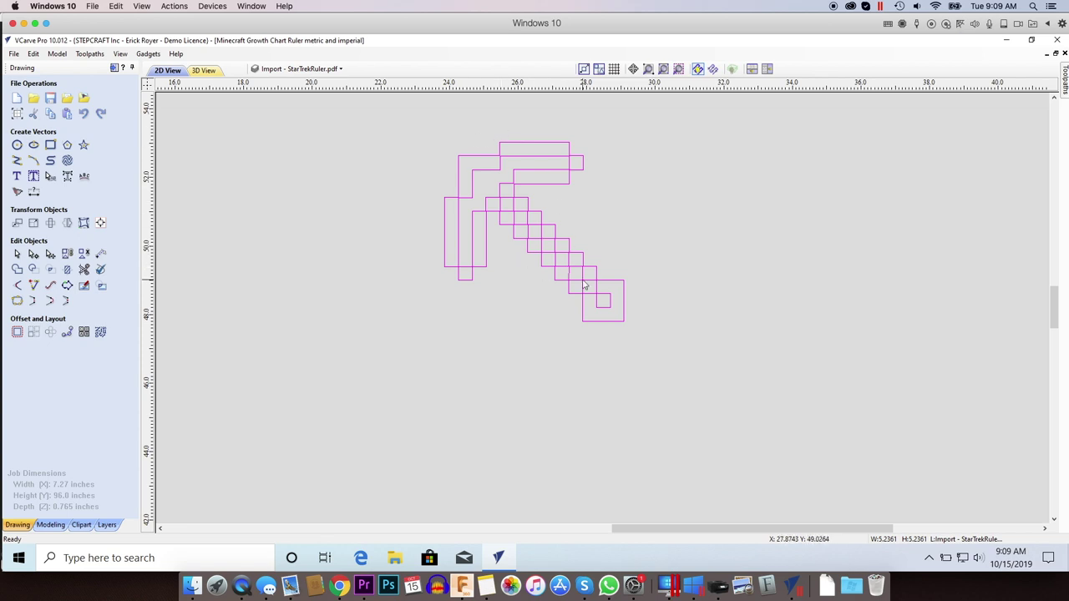
# Compare the traced pickaxe with the one already placed between the 160 and 170 labels on the ruler.
pyautogui.scroll(-5, 522, 174)
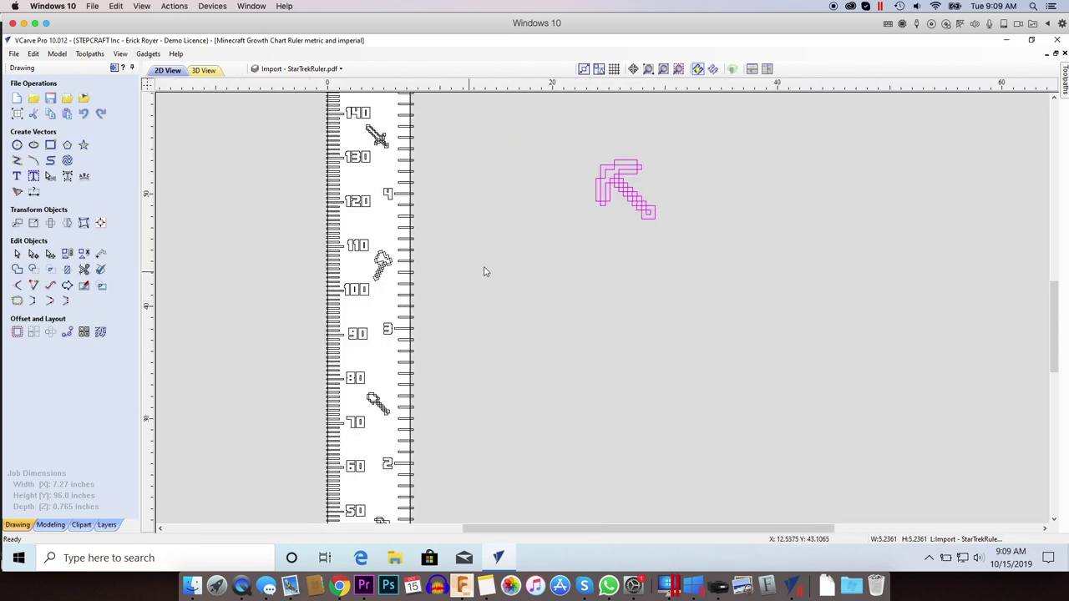
pyautogui.moveTo(1057, 317); pyautogui.dragTo(1050, 280)
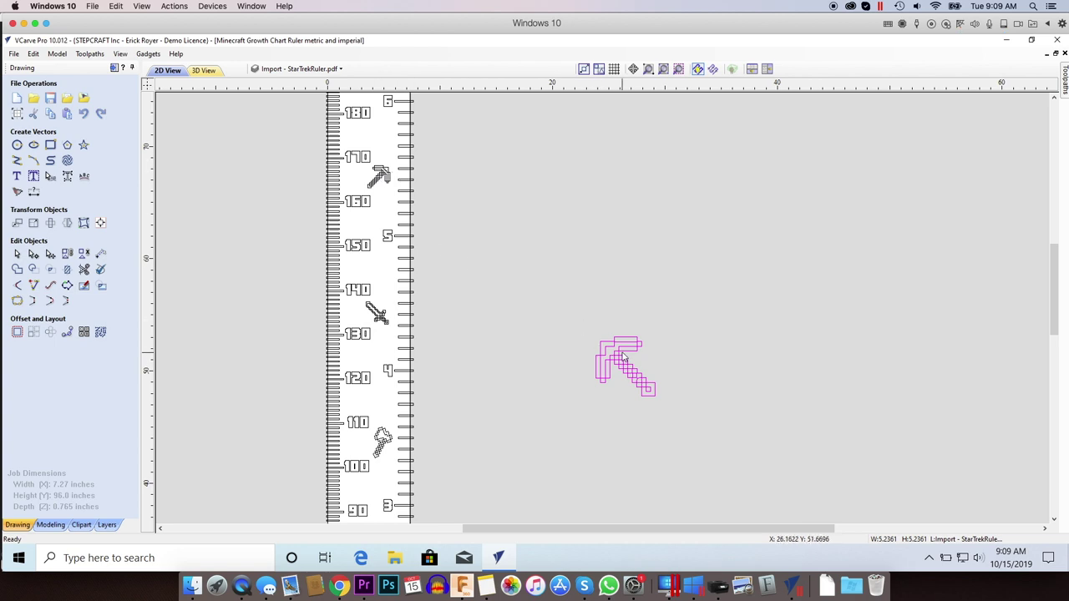
pyautogui.scroll(5, 367, 180)
pyautogui.scroll(-3, 367, 180)
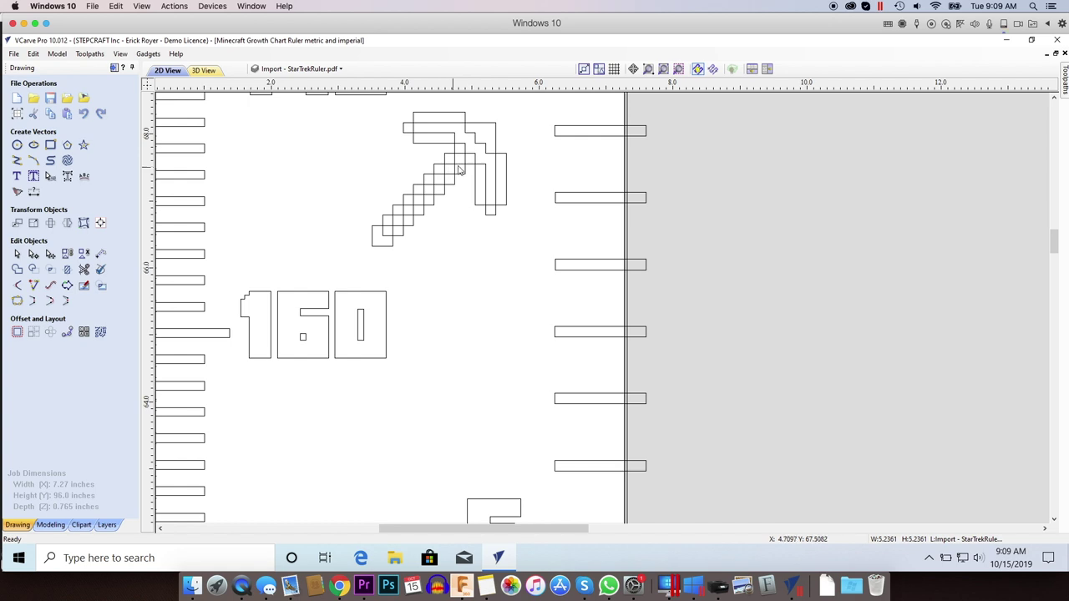
# Deselect the traced pickaxe and look over the tool artwork placed along the whole ruler.
pyautogui.moveTo(1056, 239); pyautogui.dragTo(1056, 263)
pyautogui.scroll(-1, 733, 237)
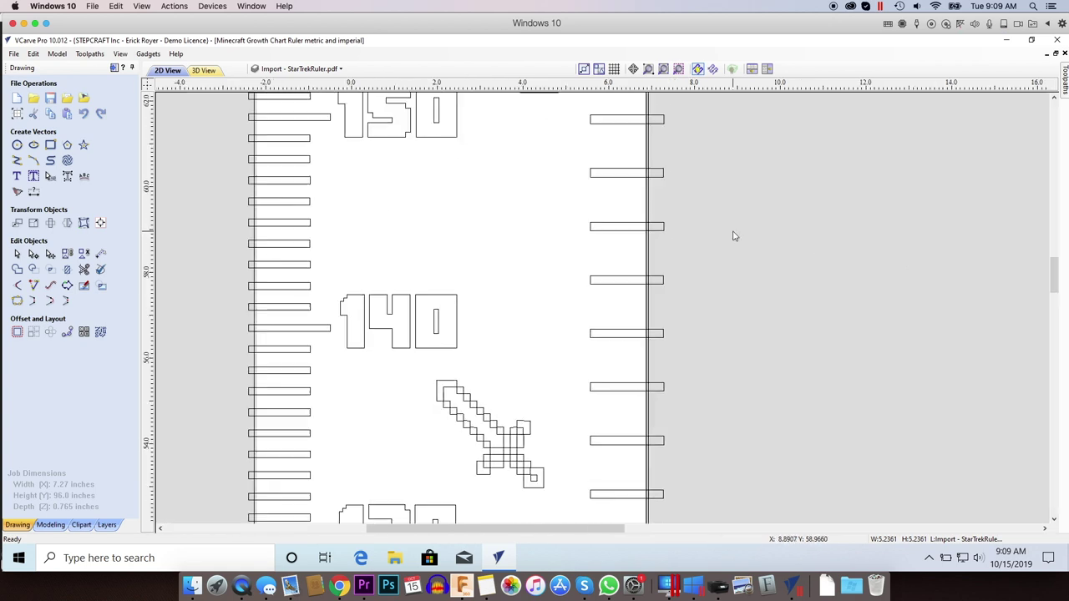
pyautogui.press('F6')
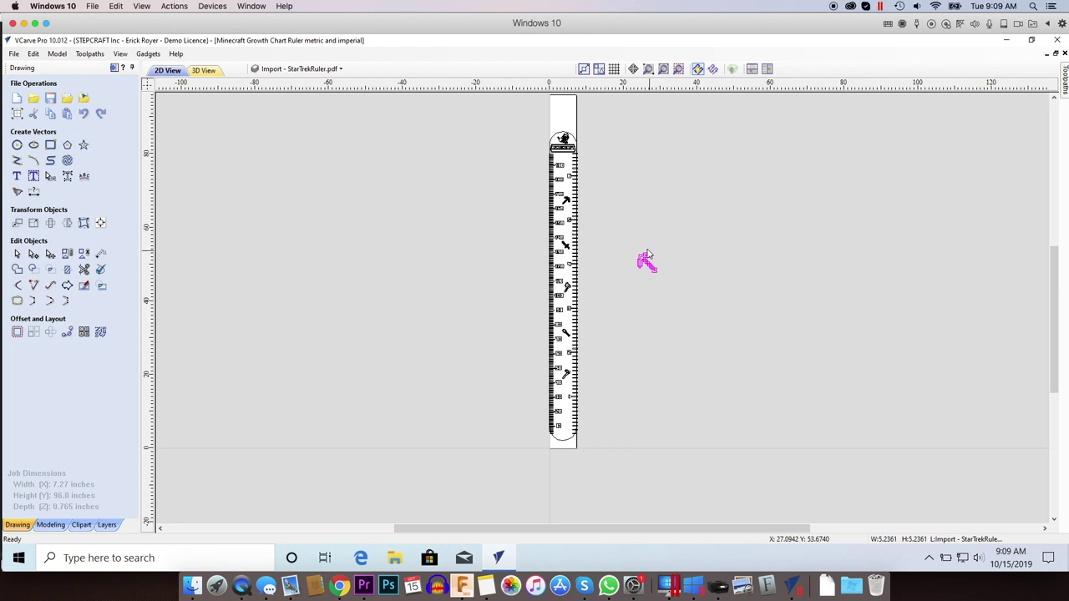
pyautogui.press('Escape')
pyautogui.scroll(3, 560, 209)
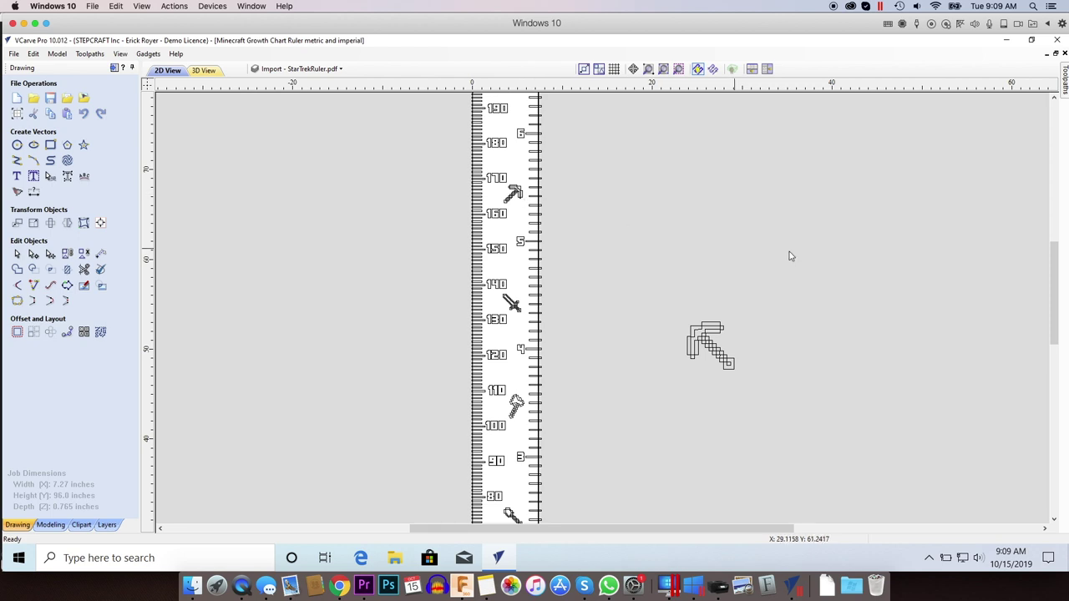
pyautogui.moveTo(1055, 301); pyautogui.dragTo(1058, 269)
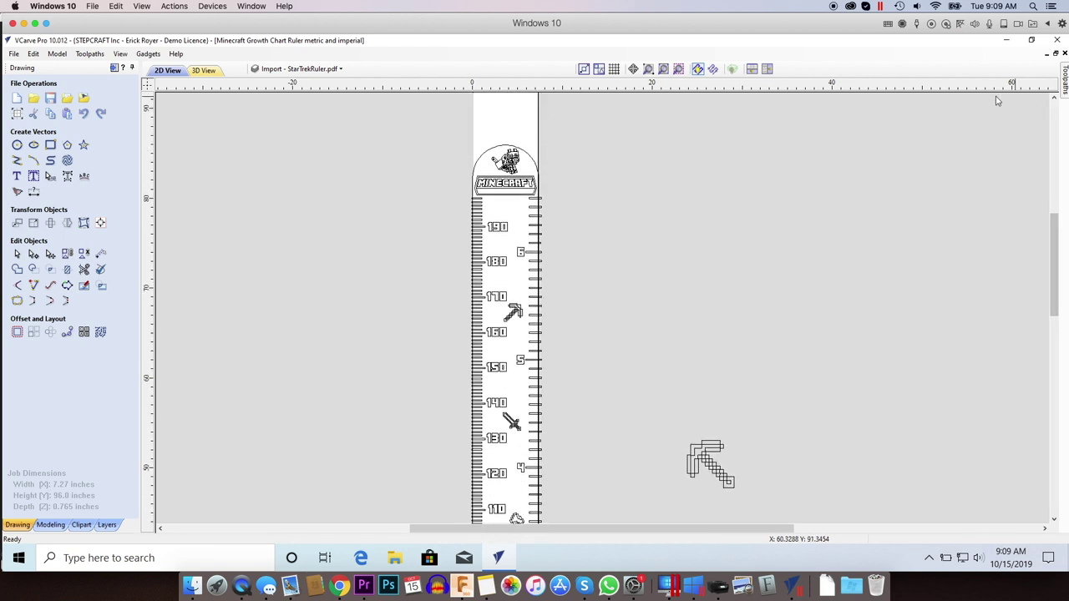
# Open the toolpath list and select the Numbers toolpath to examine which vectors along the ruler it uses.
pyautogui.click(1059, 76)
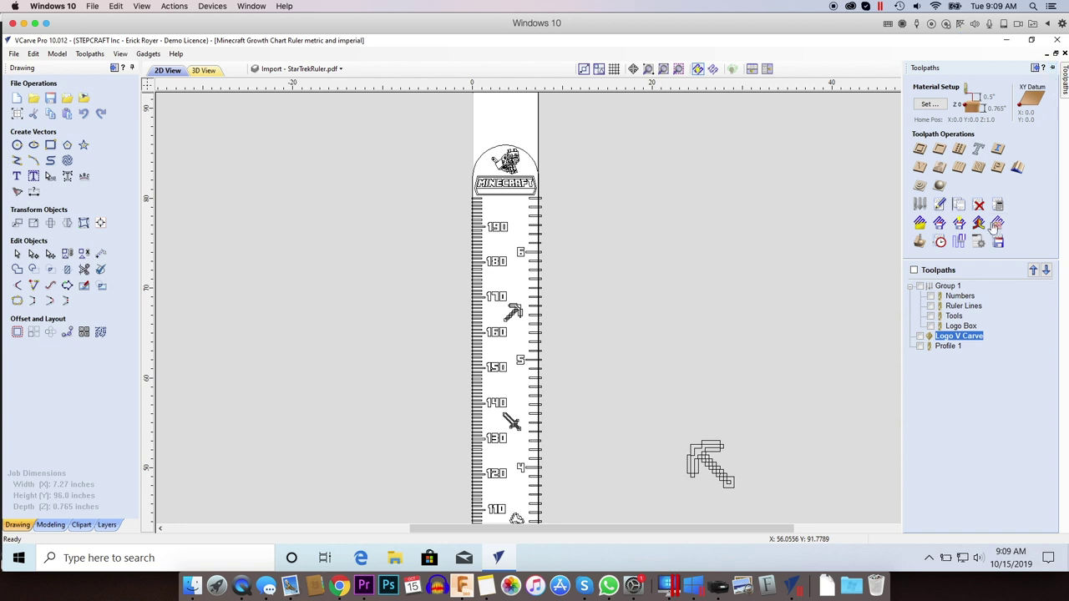
pyautogui.click(960, 297)
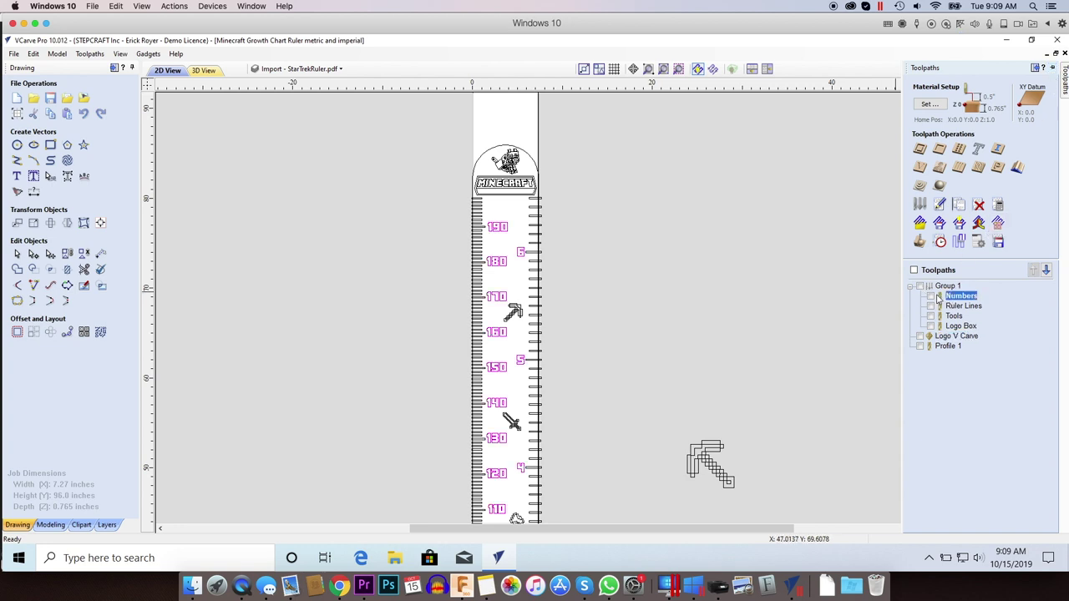
pyautogui.scroll(-5, 706, 293)
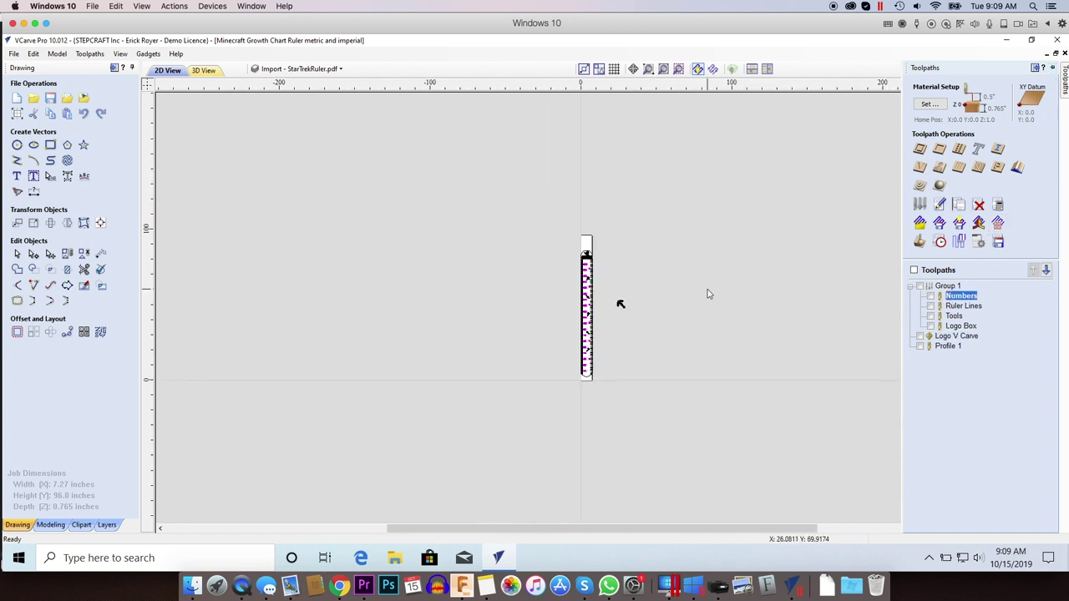
pyautogui.scroll(5, 707, 294)
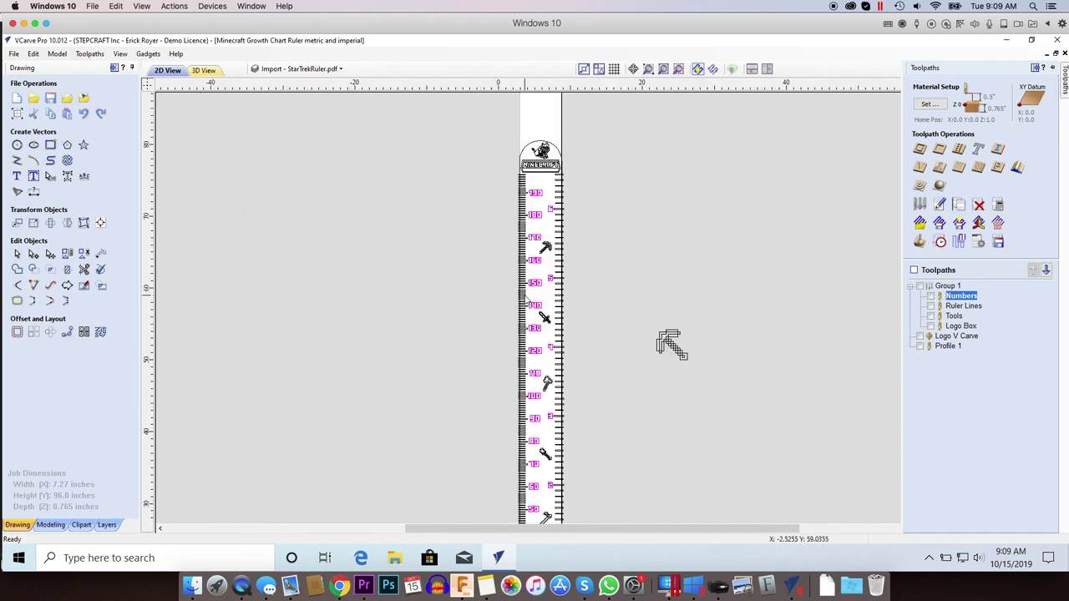
pyautogui.scroll(2, 525, 295)
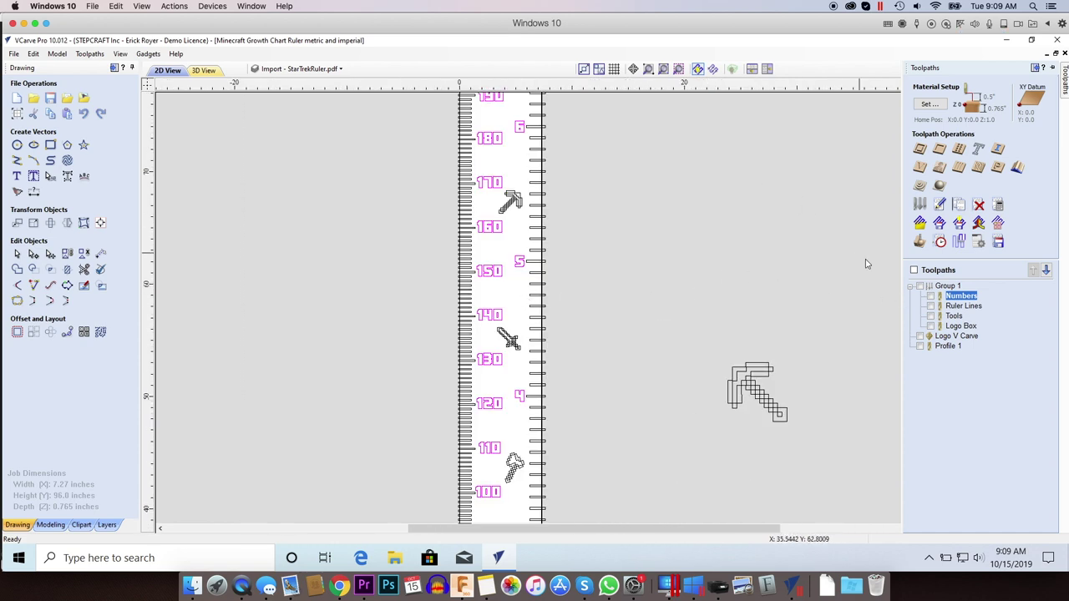
# Show the Numbers, Ruler Lines, Tools and Logo Box toolpaths on the ruler and inspect their coverage.
pyautogui.moveTo(933, 301)
pyautogui.click(931, 297)
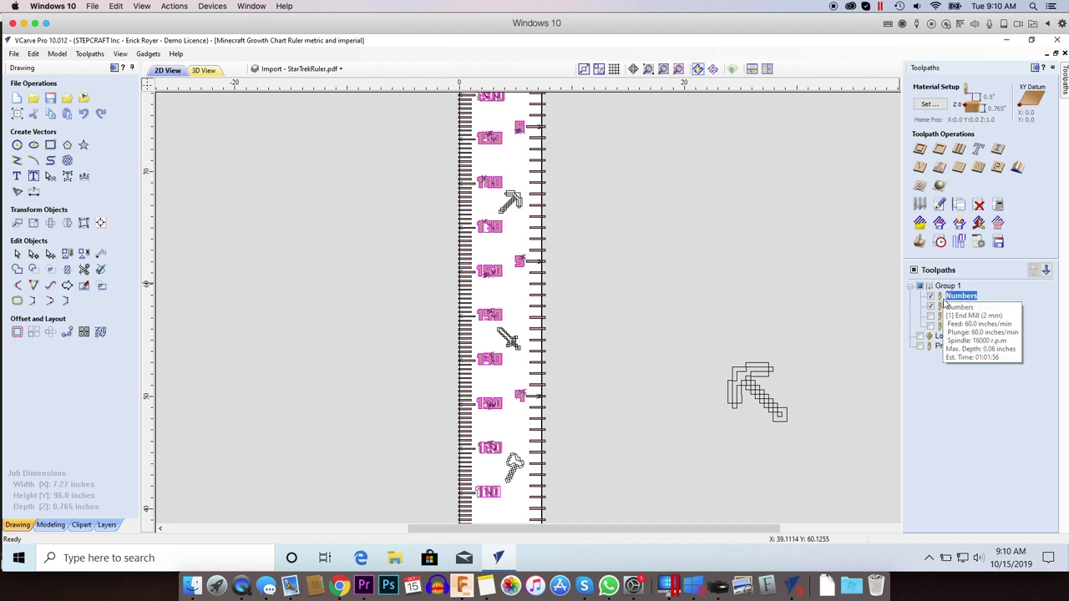
pyautogui.click(931, 317)
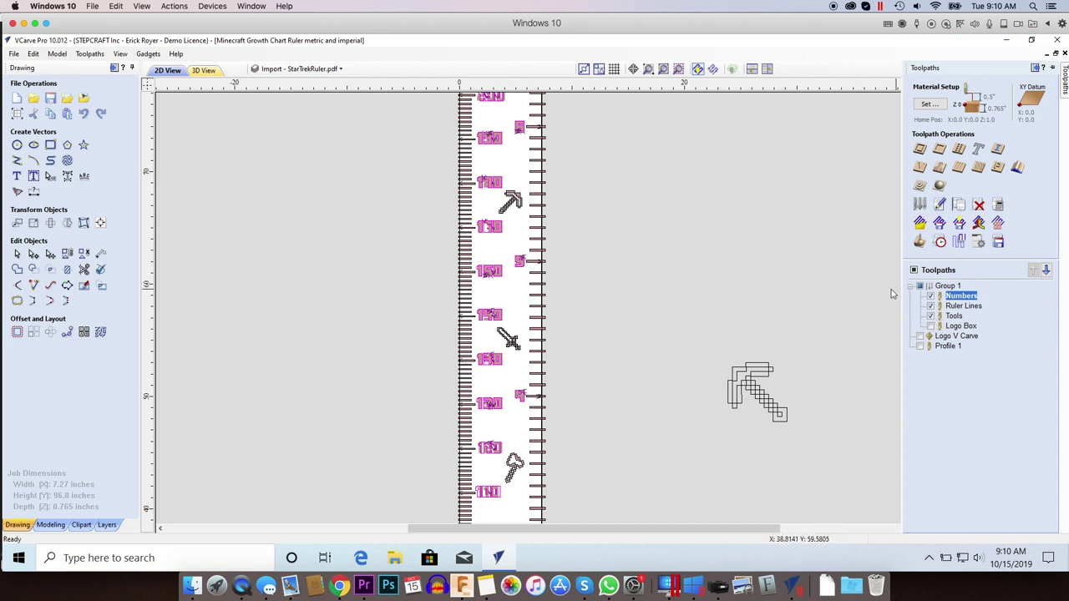
pyautogui.scroll(-4, 769, 187)
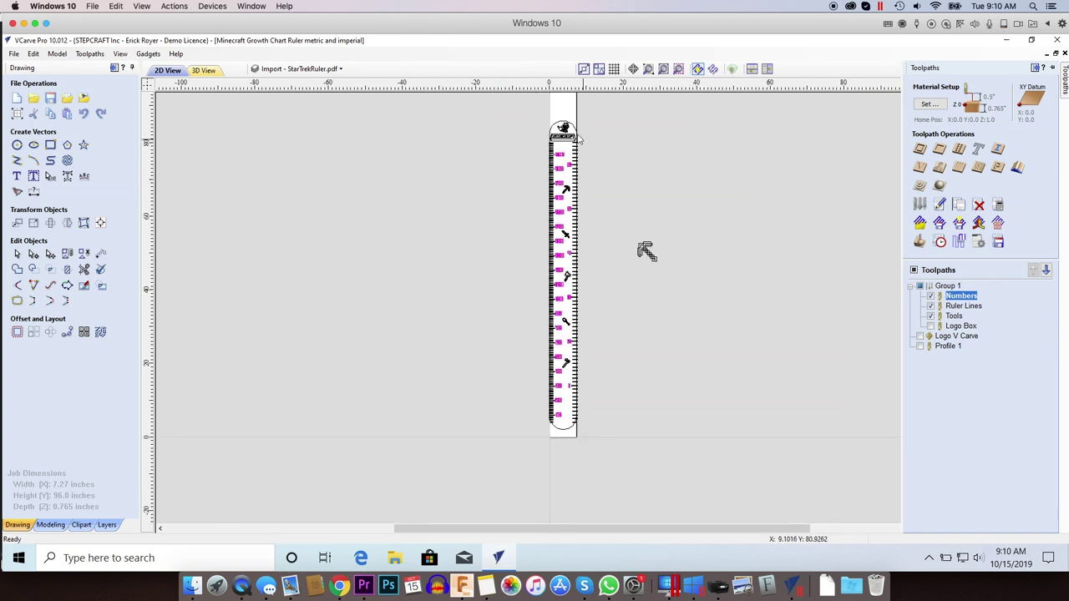
pyautogui.scroll(3, 568, 131)
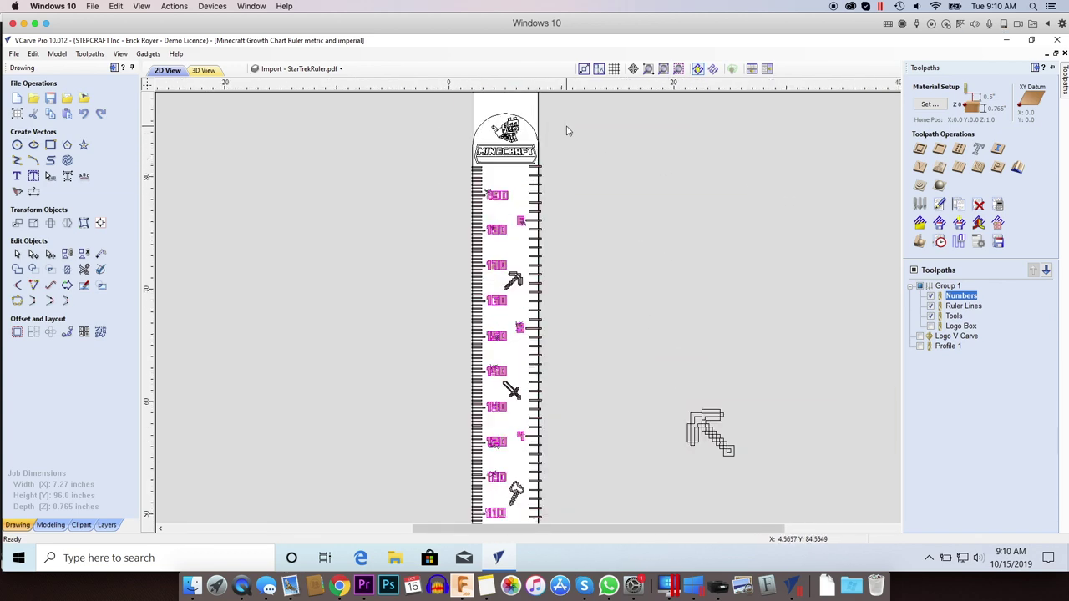
pyautogui.click(930, 326)
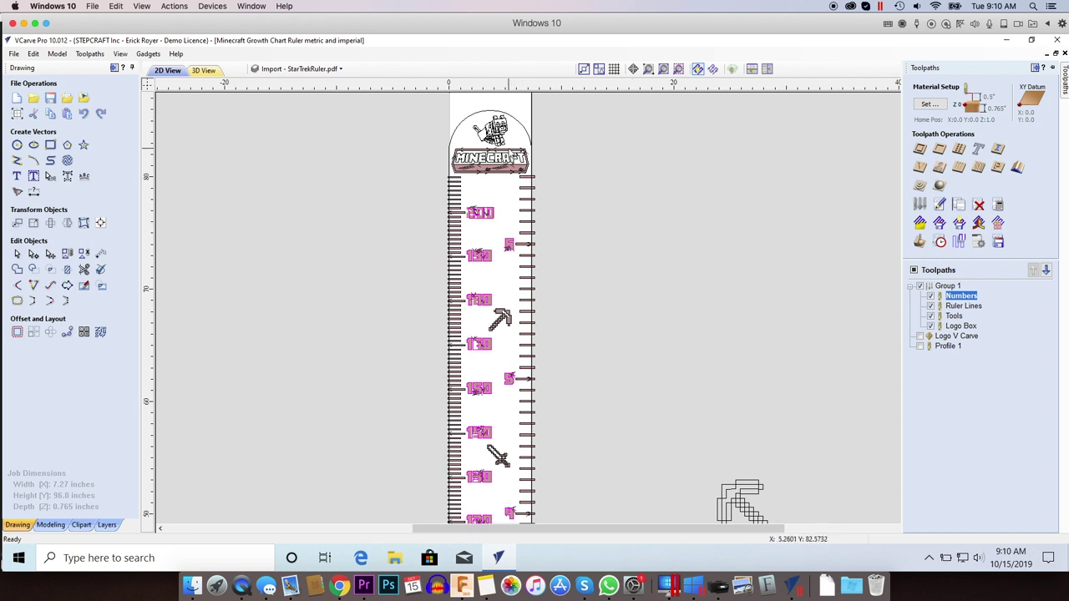
pyautogui.scroll(3, 507, 149)
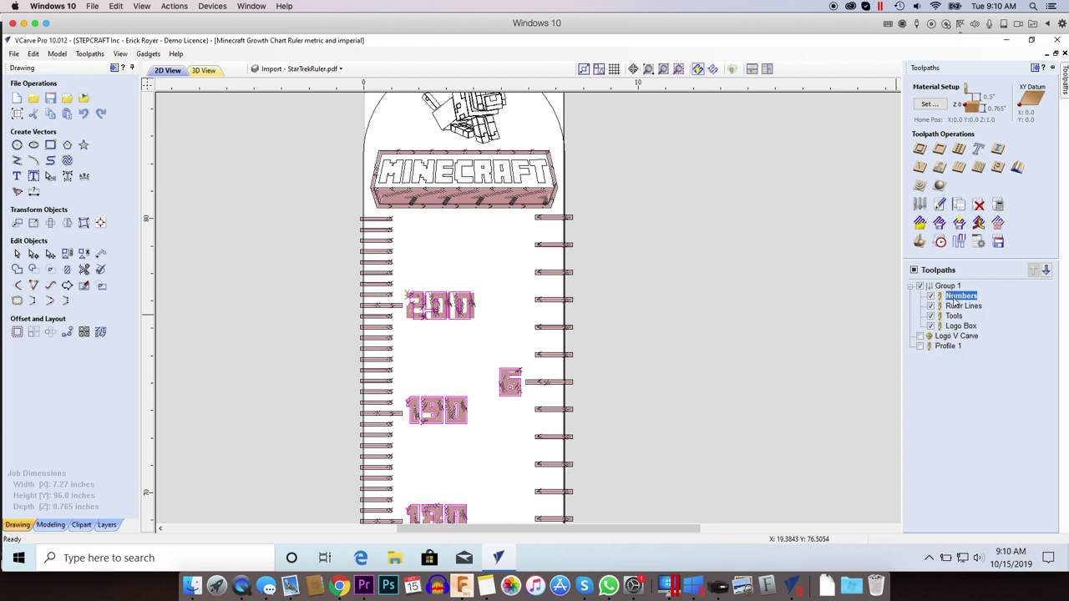
# Review the Numbers pocket toolpath's cutting depths, tool and clearing settings, then close it without recalculating.
pyautogui.moveTo(954, 306)
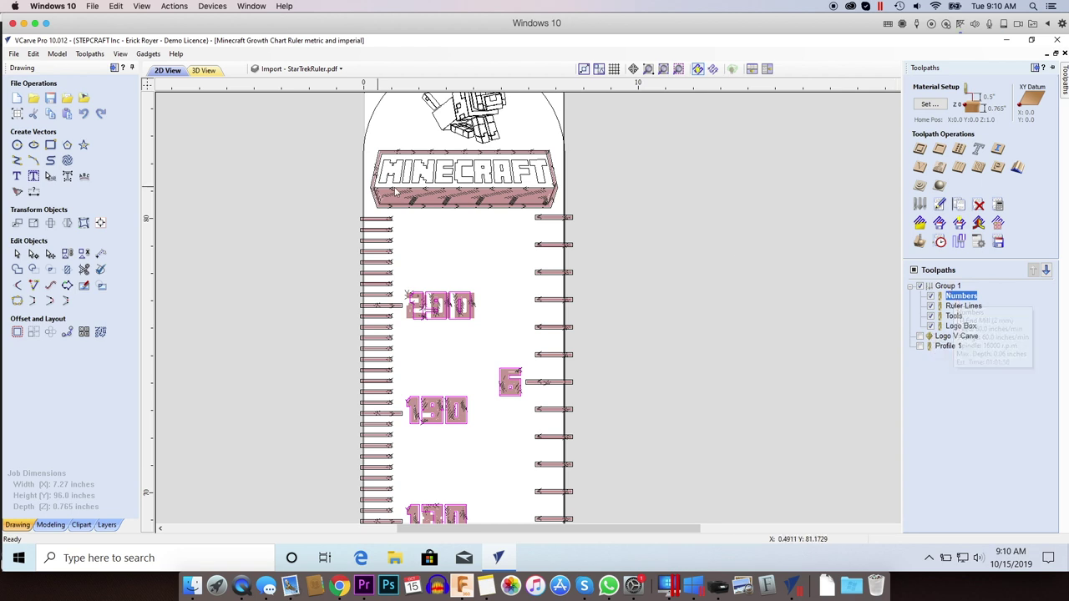
pyautogui.doubleClick(957, 298)
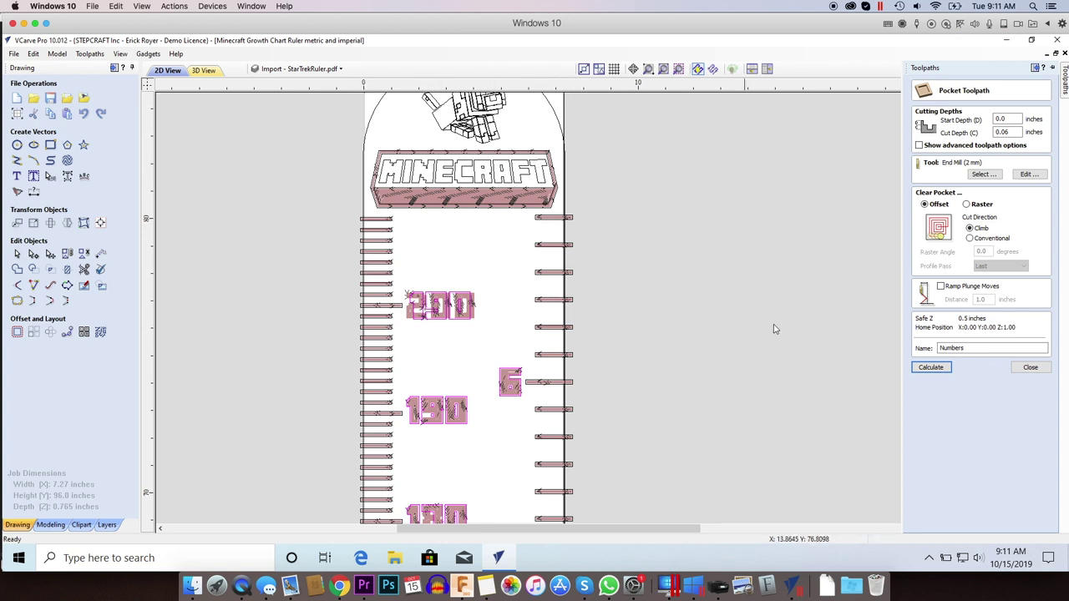
pyautogui.click(1030, 369)
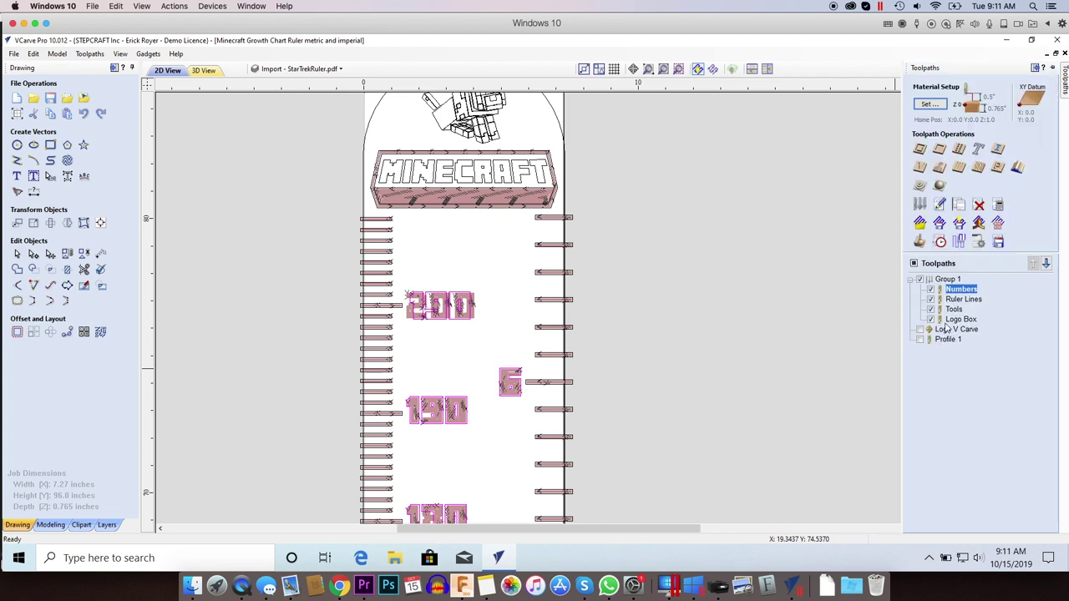
# Hide all the Group 1 toolpaths and show only the Logo V Carve toolpath.
pyautogui.click(930, 290)
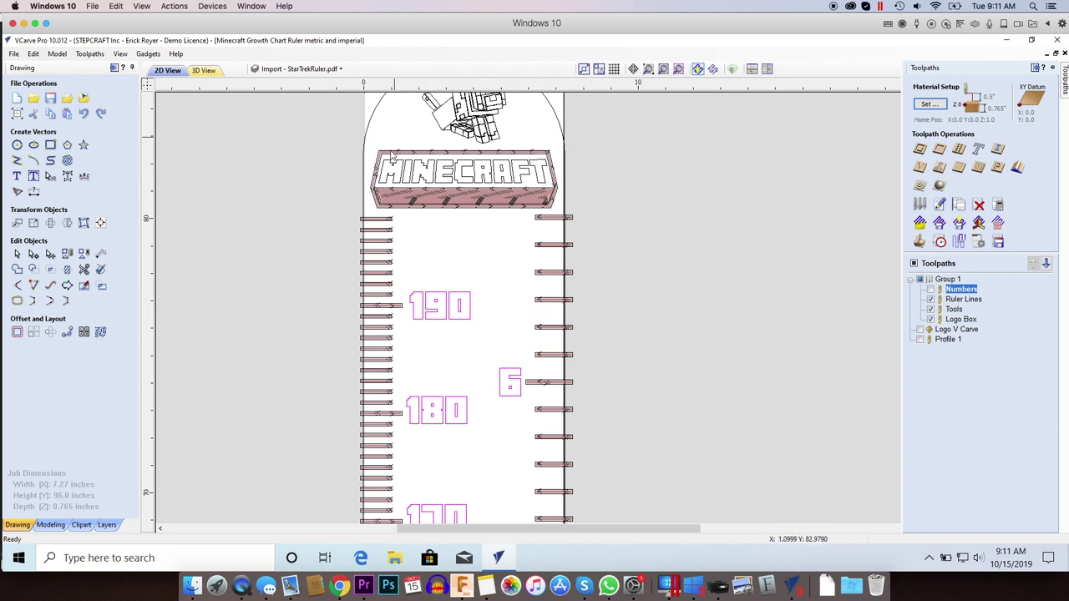
pyautogui.click(931, 299)
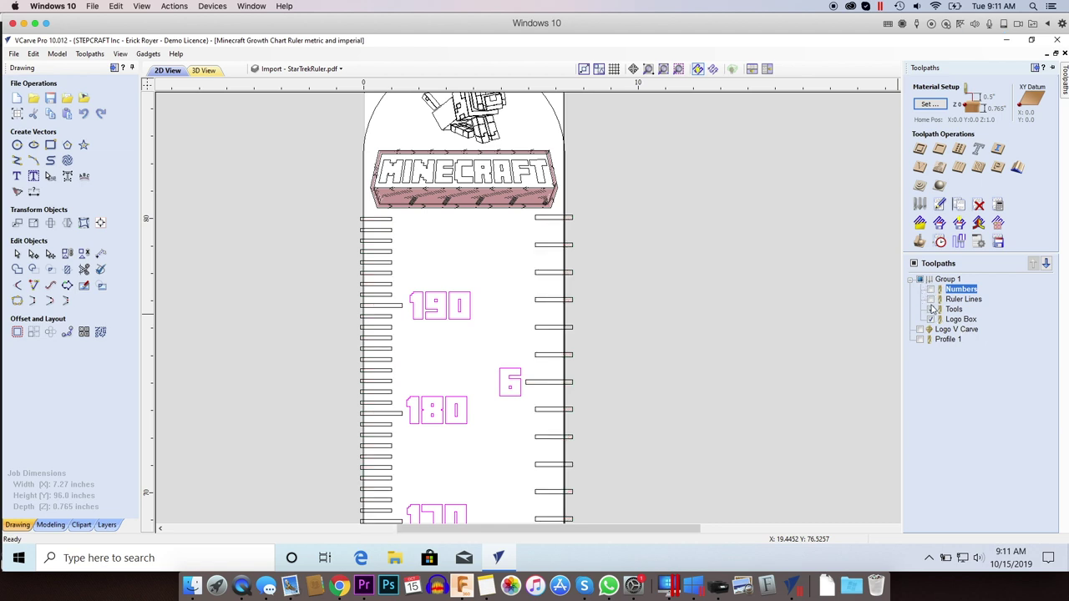
pyautogui.click(932, 319)
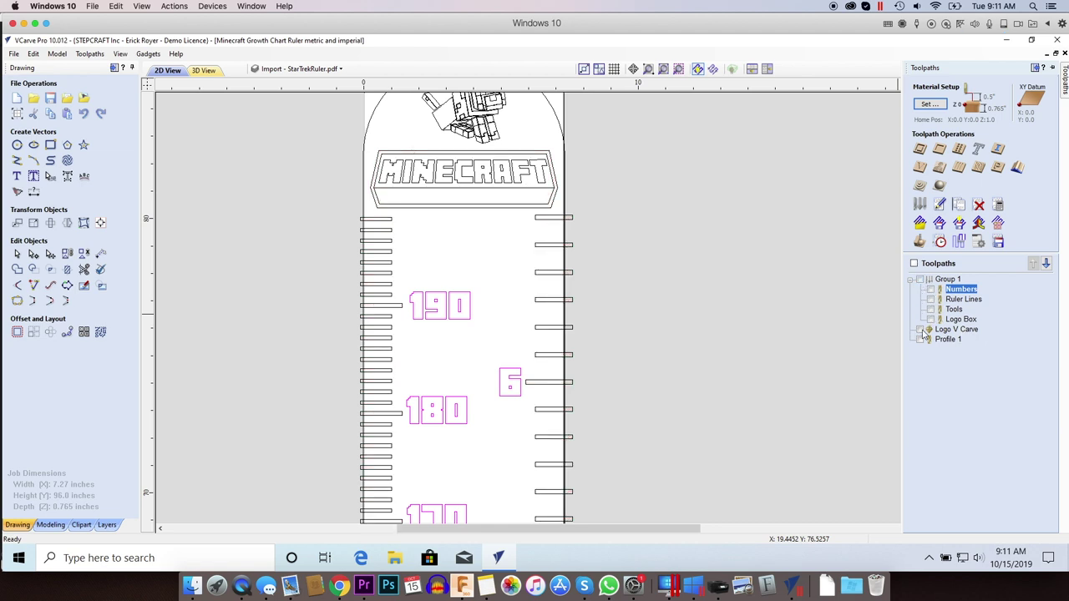
pyautogui.click(920, 330)
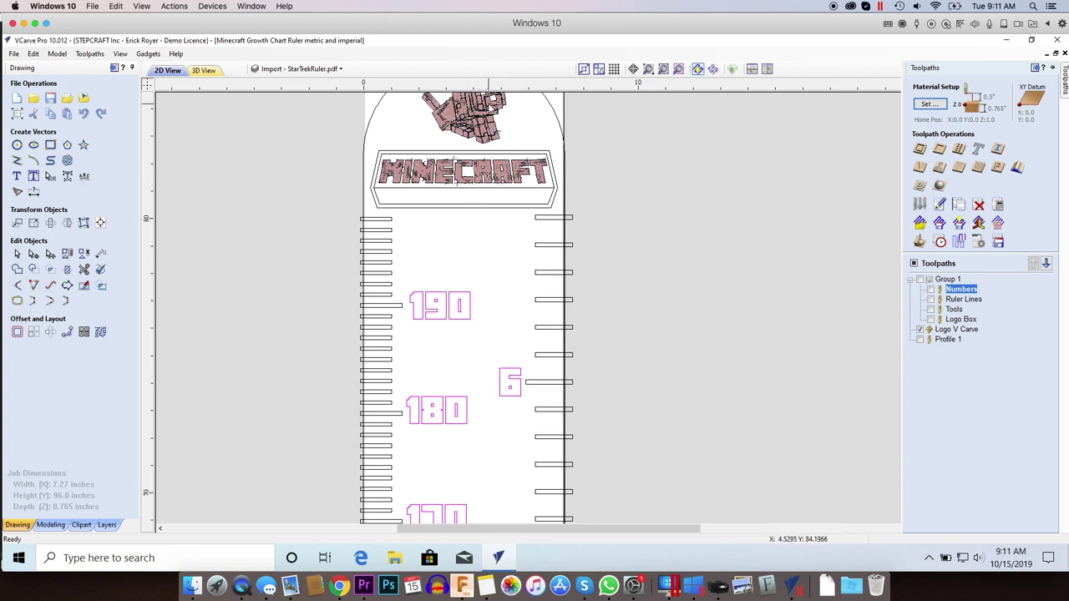
# Review the Logo V Carve toolpath's flat depth and V-bit settings, then close it without recalculating.
pyautogui.doubleClick(956, 329)
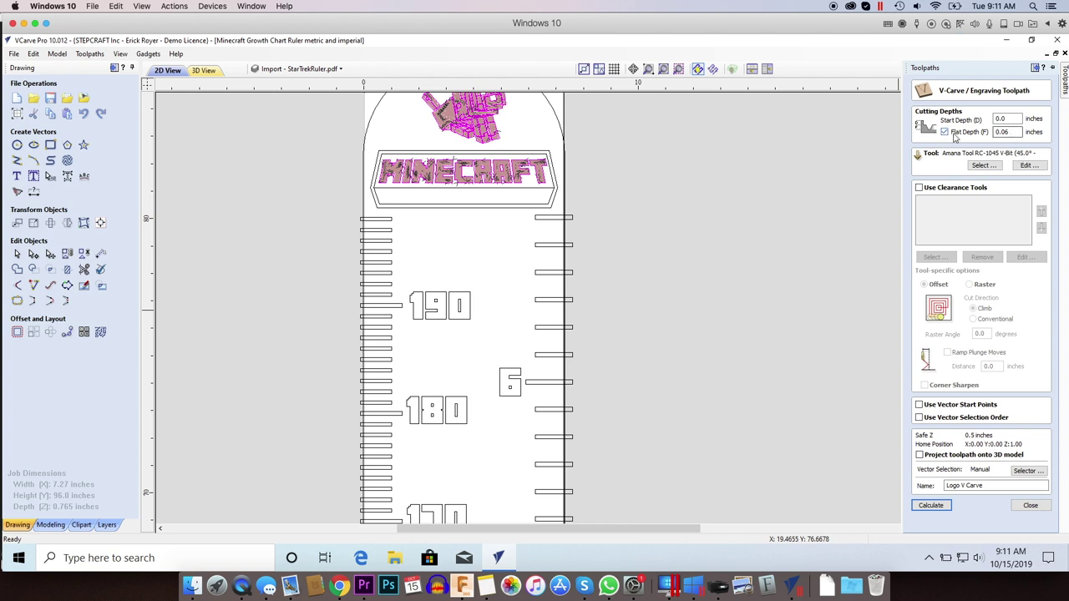
pyautogui.click(1011, 132)
pyautogui.click(1030, 506)
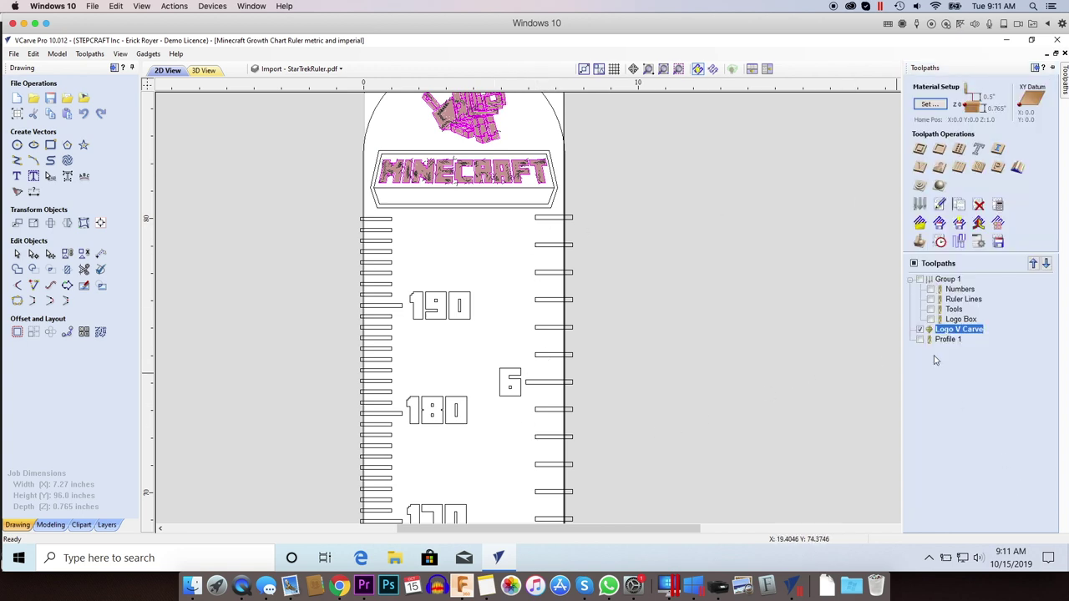
# Recalculate the Numbers toolpath for the current number vectors and dismiss the confirmation message.
pyautogui.moveTo(954, 293)
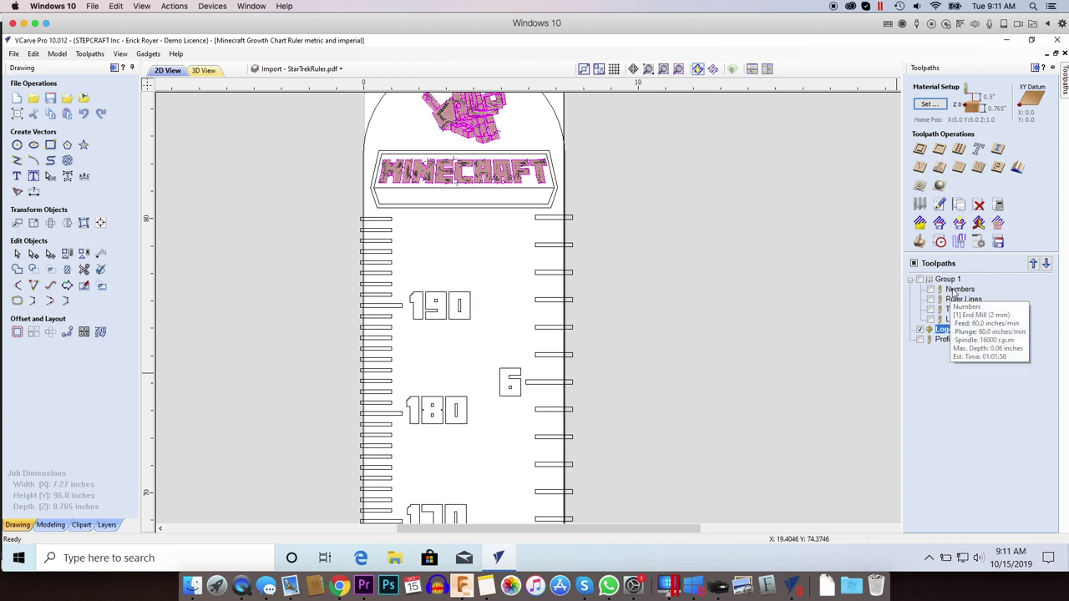
pyautogui.rightClick(954, 293)
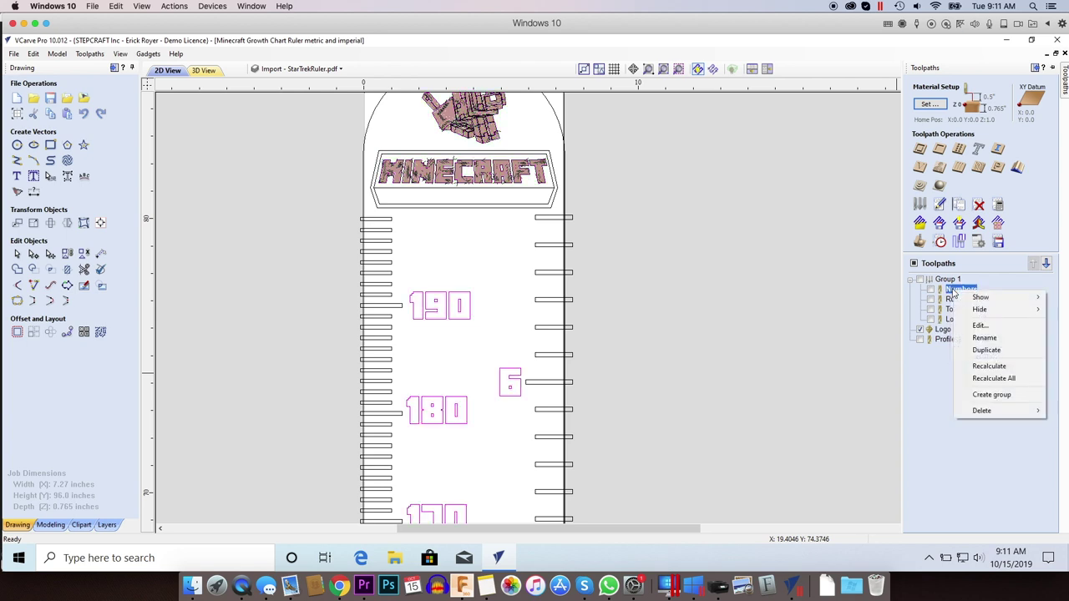
pyautogui.click(968, 367)
pyautogui.click(538, 336)
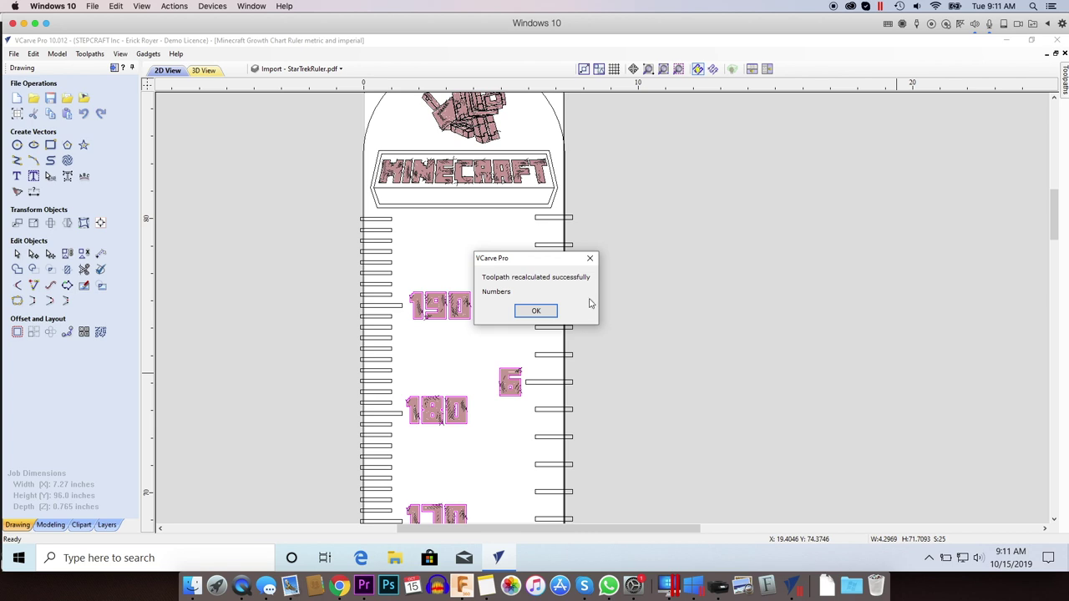
pyautogui.click(526, 314)
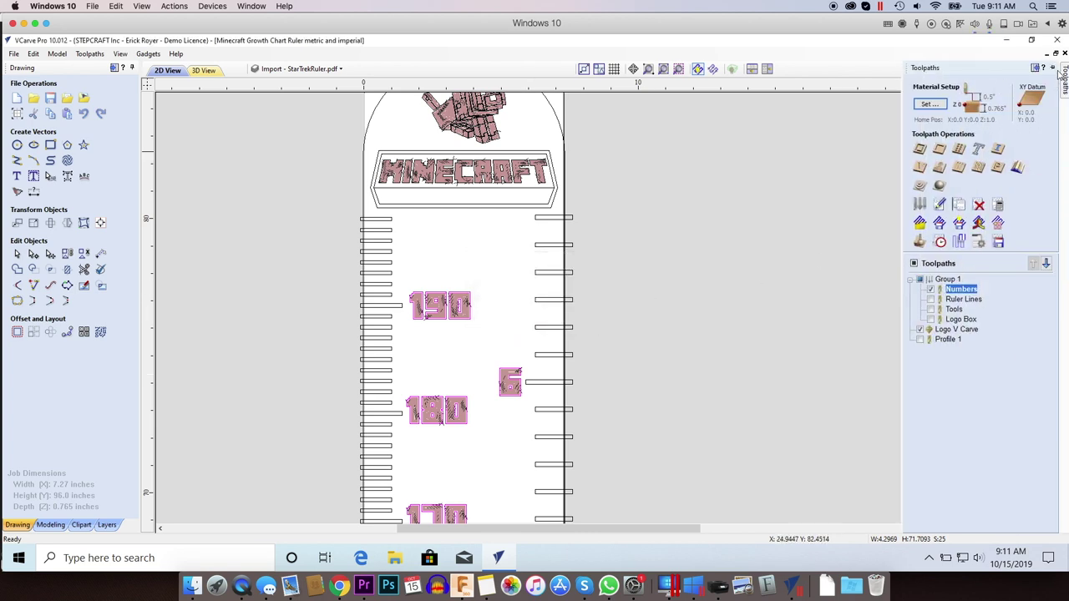
# Keep the toolpath controls docked, hide the Logo V Carve toolpath and preview the Numbers toolpath in 3D on Canadian Maple.
pyautogui.click(1052, 68)
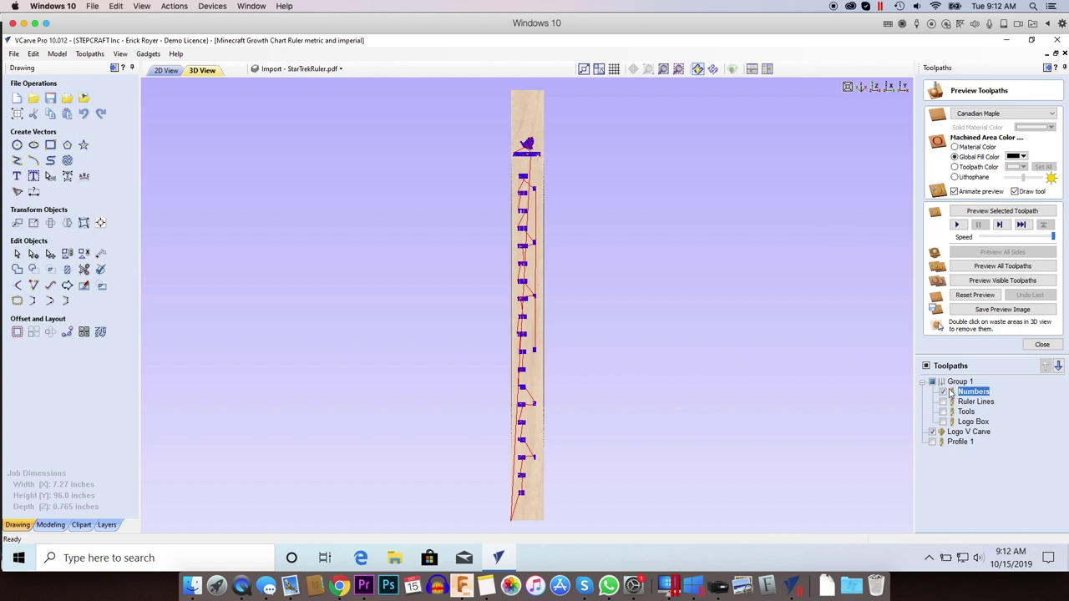
pyautogui.click(935, 432)
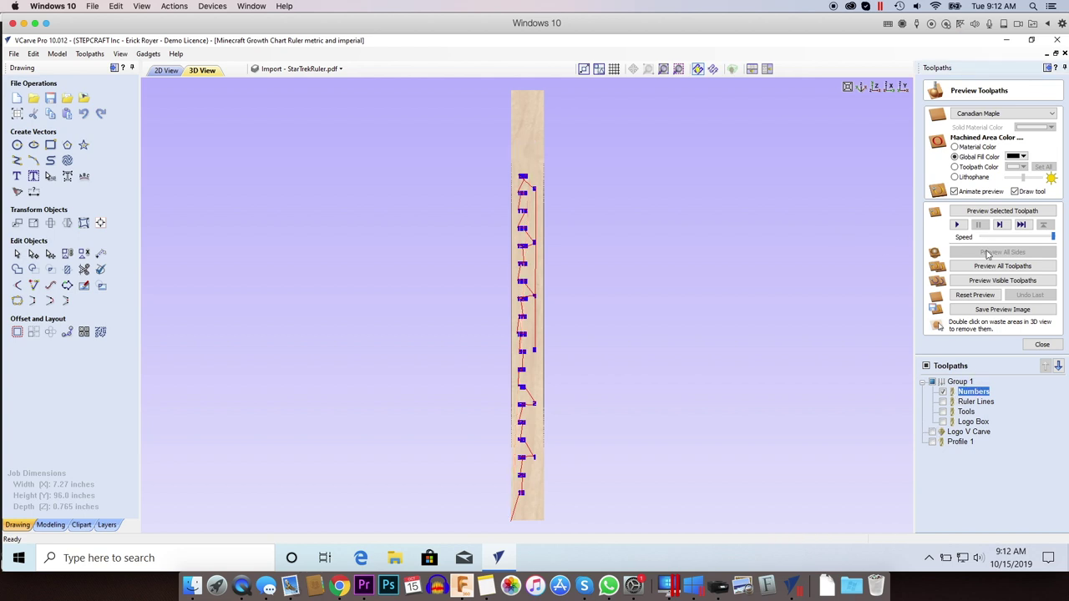
pyautogui.click(978, 211)
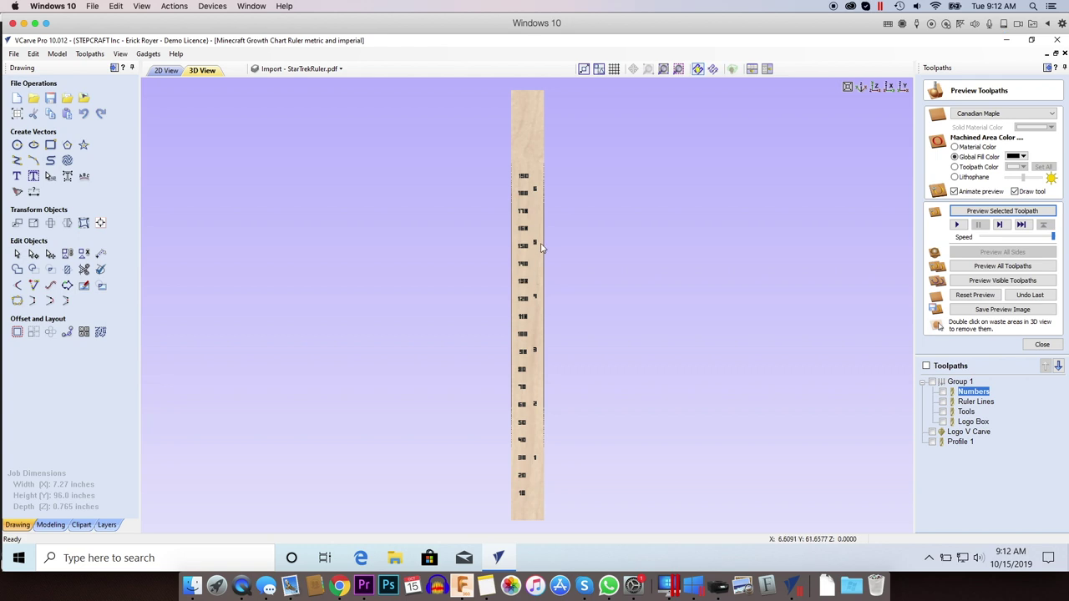
# Set the preview's global fill color to red and inspect the carved numbers up close.
pyautogui.click(1023, 157)
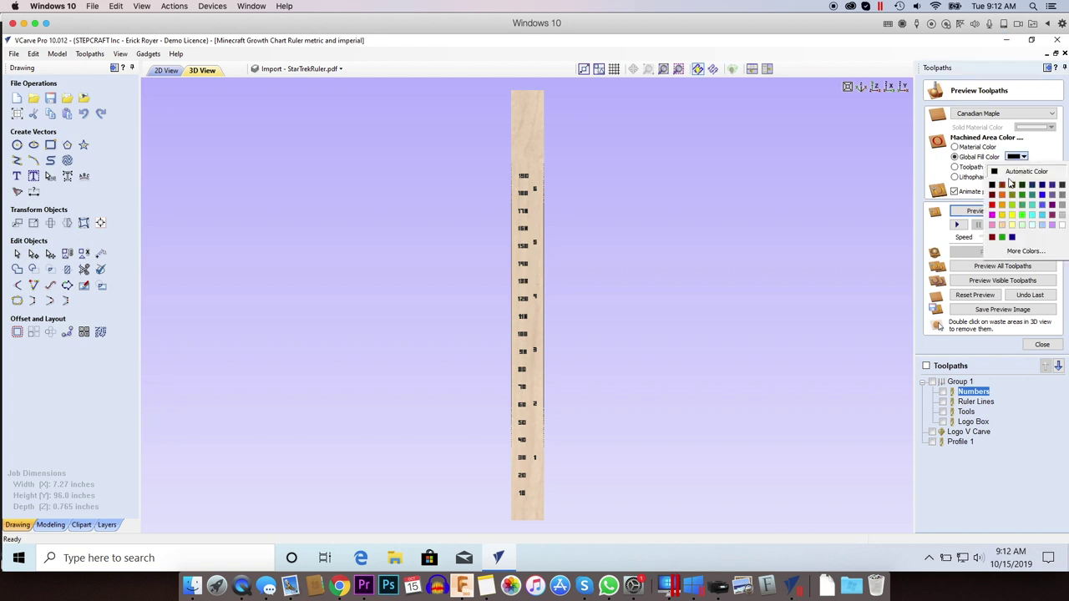
pyautogui.click(992, 205)
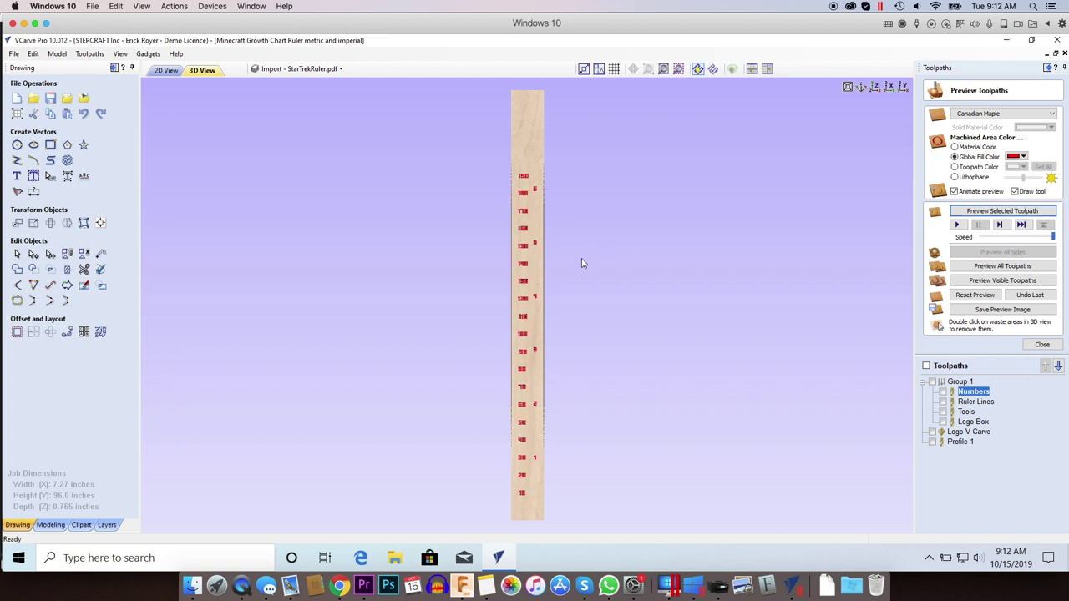
pyautogui.scroll(5, 537, 250)
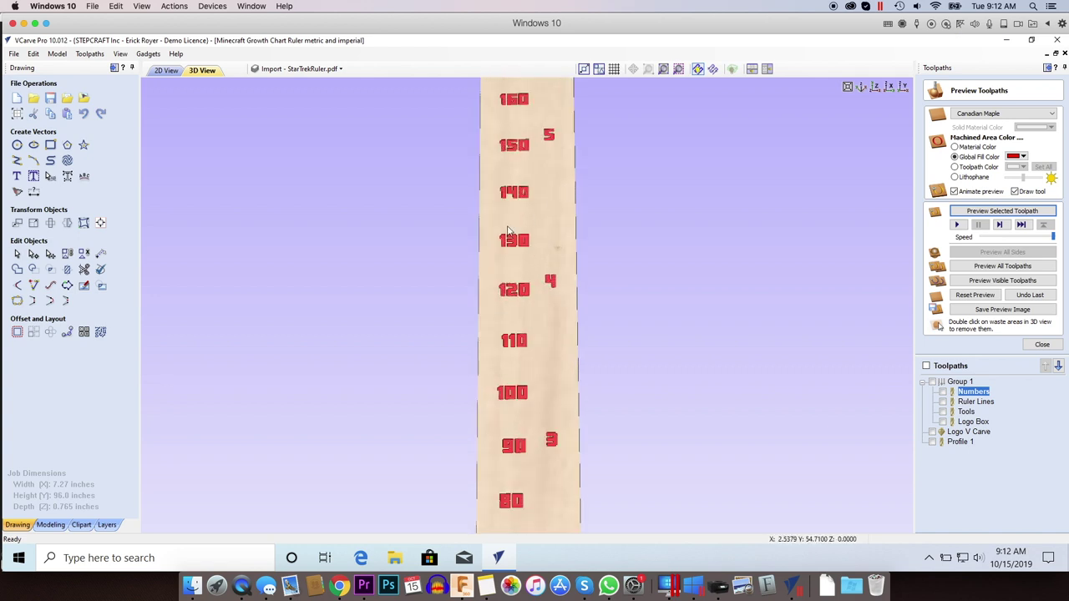
pyautogui.moveTo(525, 259); pyautogui.dragTo(547, 232)
pyautogui.scroll(3, 530, 201)
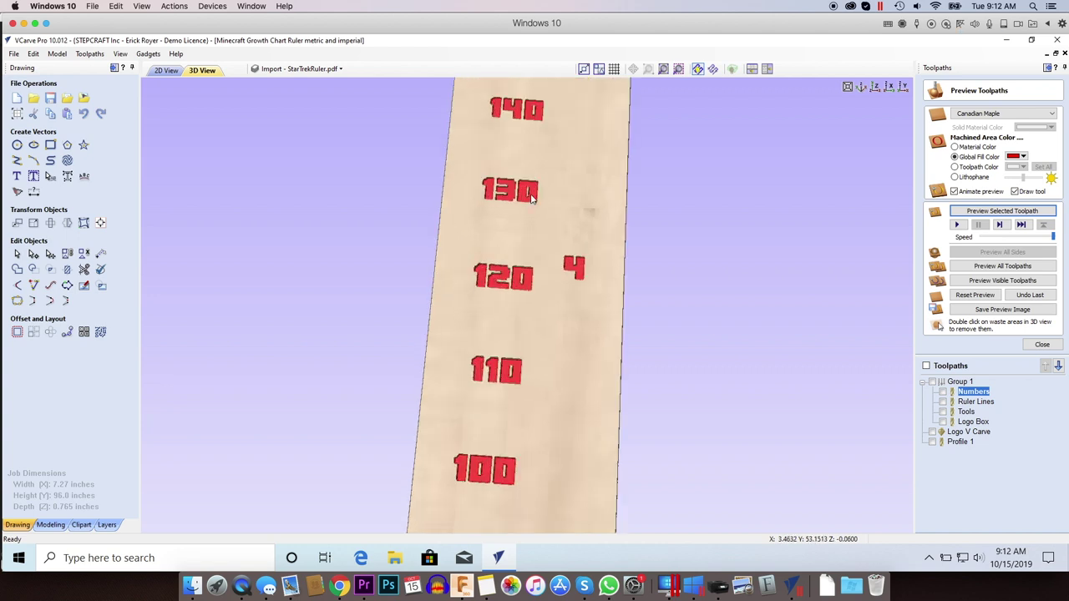
# Preview the Ruler Lines toolpath in 3D and inspect the carved tick marks along both edges of the board.
pyautogui.scroll(-5, 544, 259)
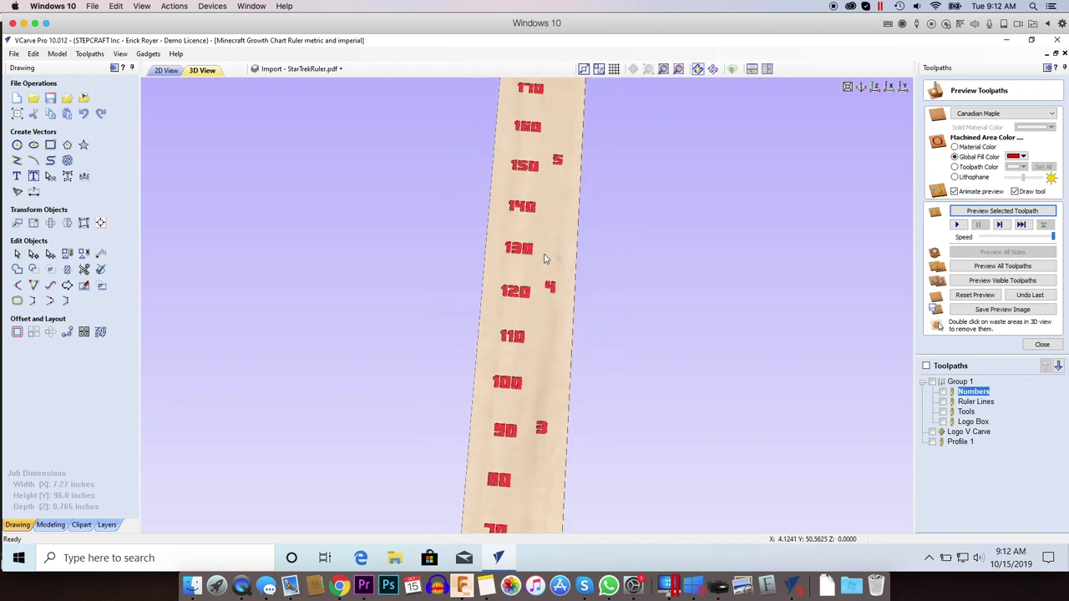
pyautogui.scroll(1, 544, 259)
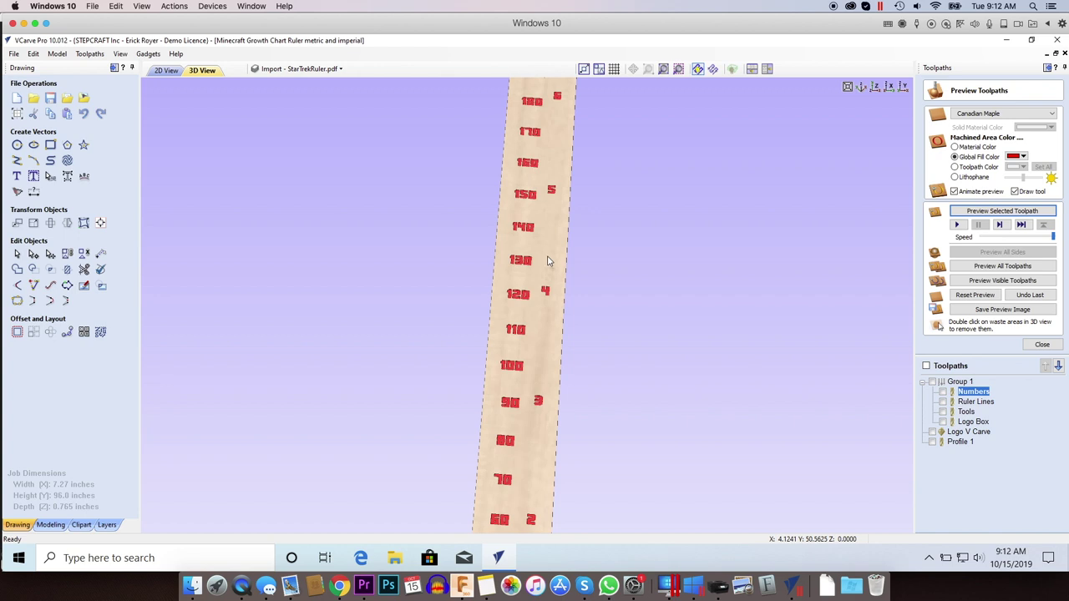
pyautogui.click(976, 403)
pyautogui.click(1002, 211)
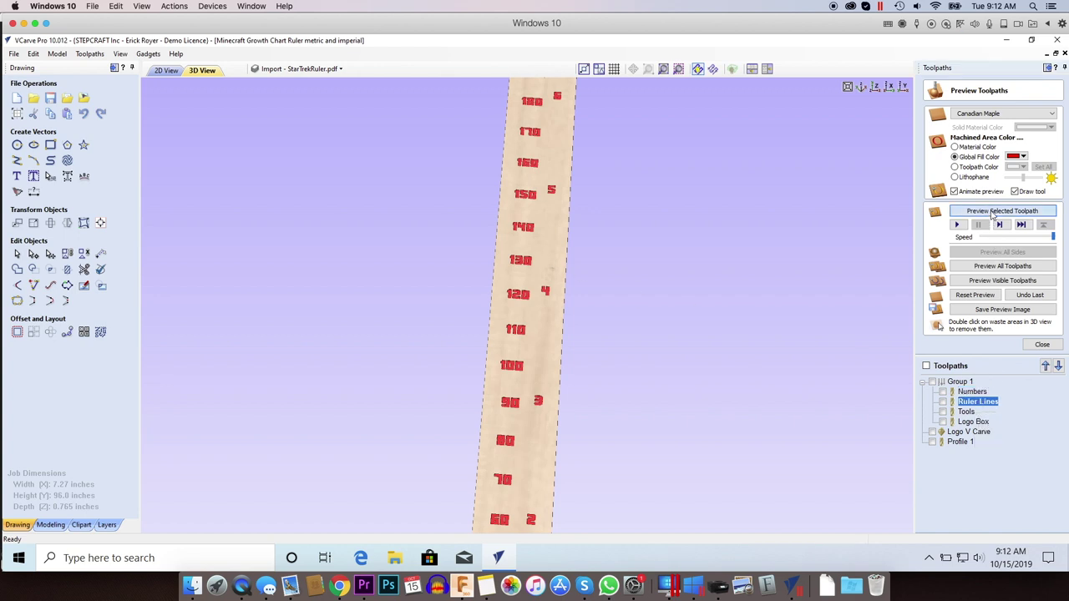
pyautogui.moveTo(556, 301)
pyautogui.mouseDown()
pyautogui.moveTo(441, 281)
pyautogui.moveTo(558, 316)
pyautogui.mouseUp()
pyautogui.scroll(3, 558, 316)
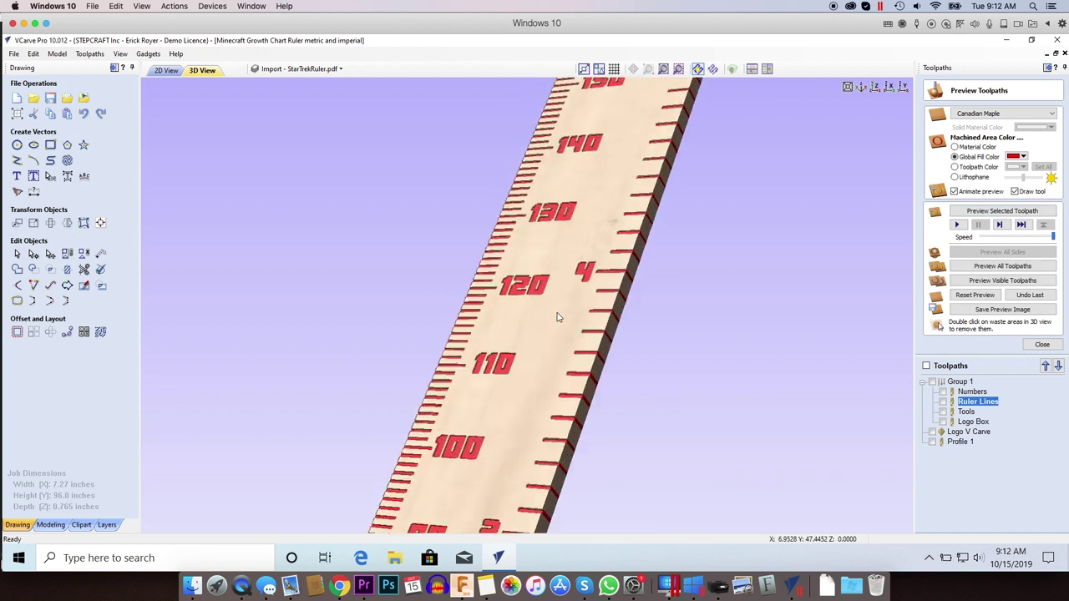
pyautogui.scroll(3, 558, 316)
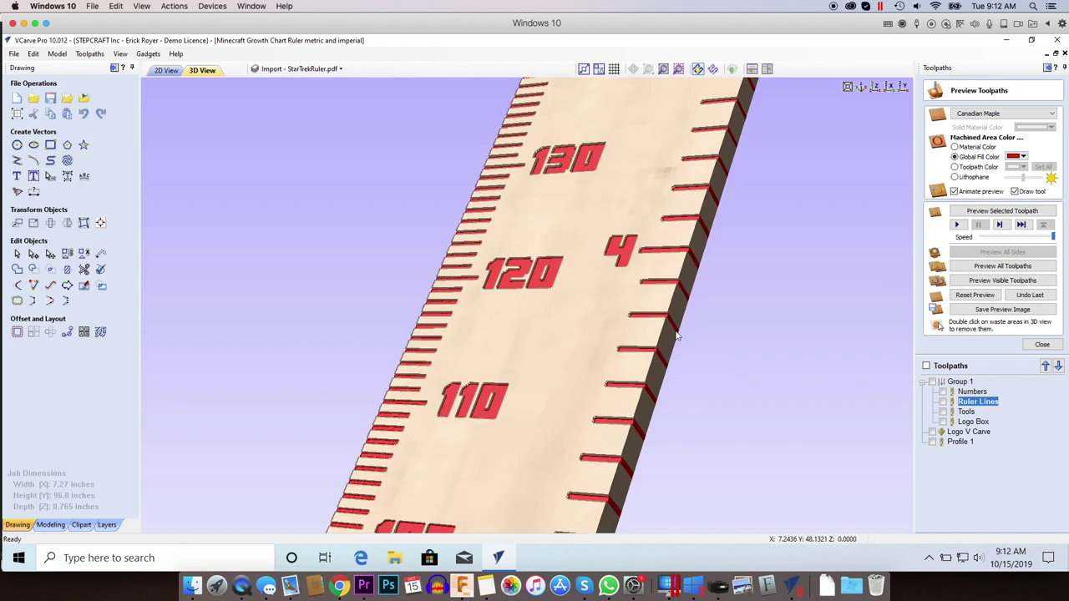
pyautogui.moveTo(658, 339); pyautogui.dragTo(645, 321)
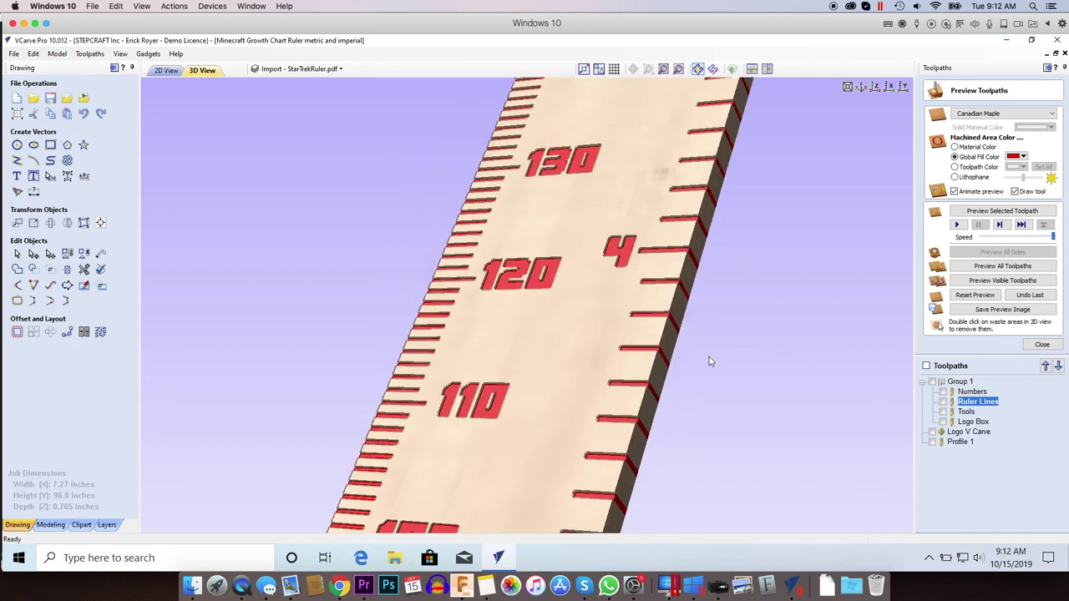
pyautogui.moveTo(582, 348); pyautogui.dragTo(699, 401)
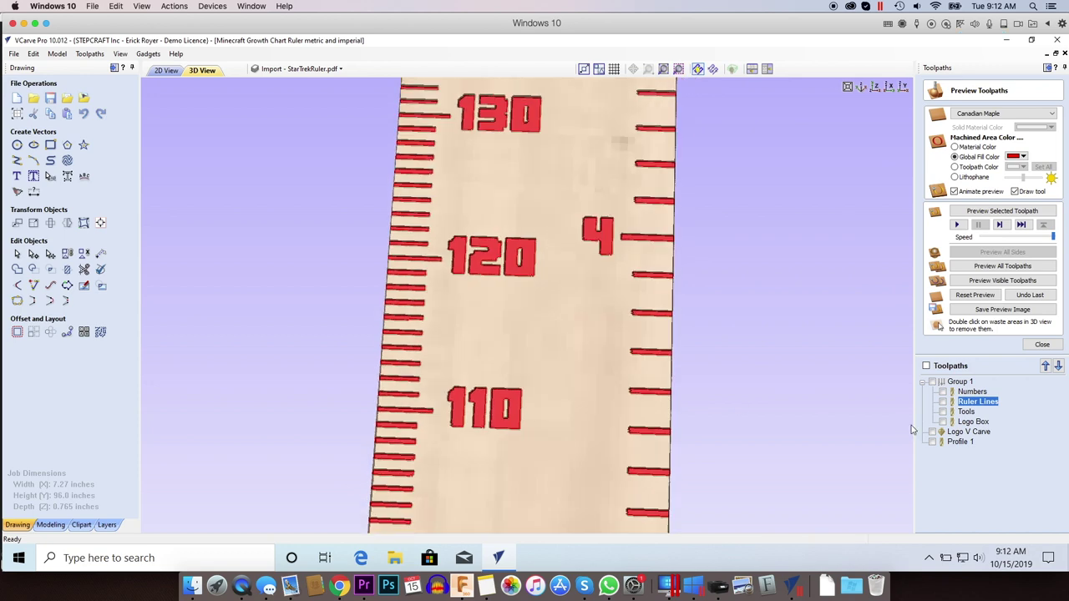
# Preview the Tools toolpath and the Logo Box toolpath on the growth chart in 3D.
pyautogui.click(966, 412)
pyautogui.click(1002, 211)
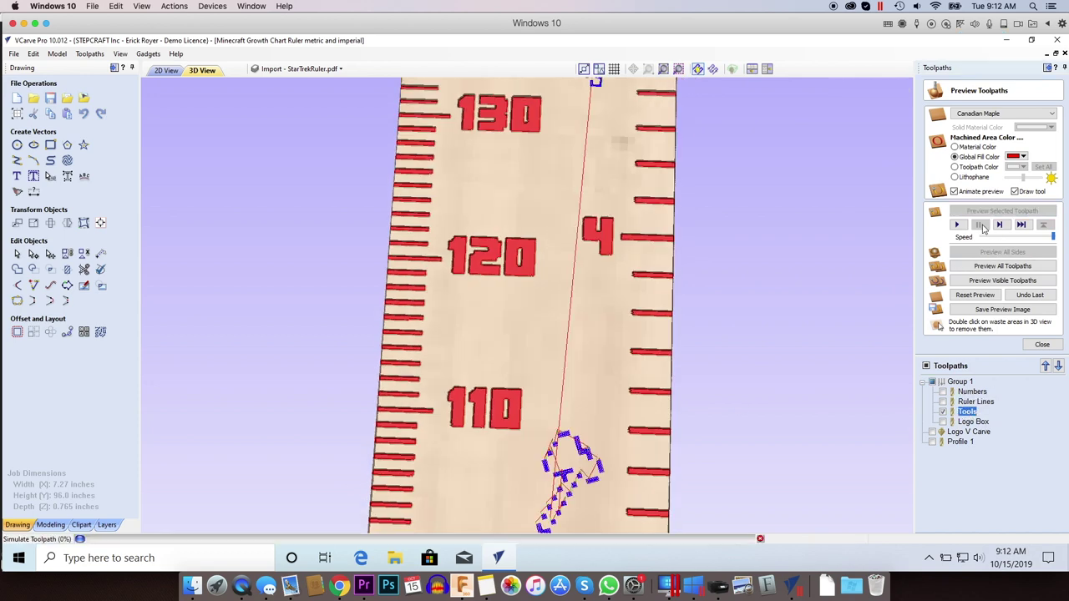
pyautogui.scroll(-3, 789, 314)
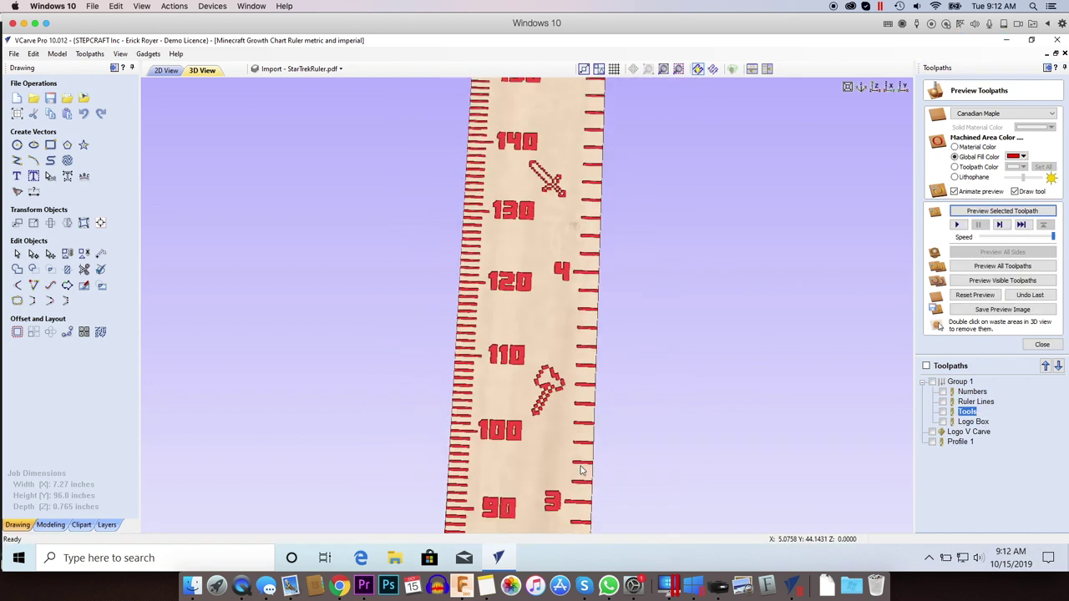
pyautogui.click(974, 422)
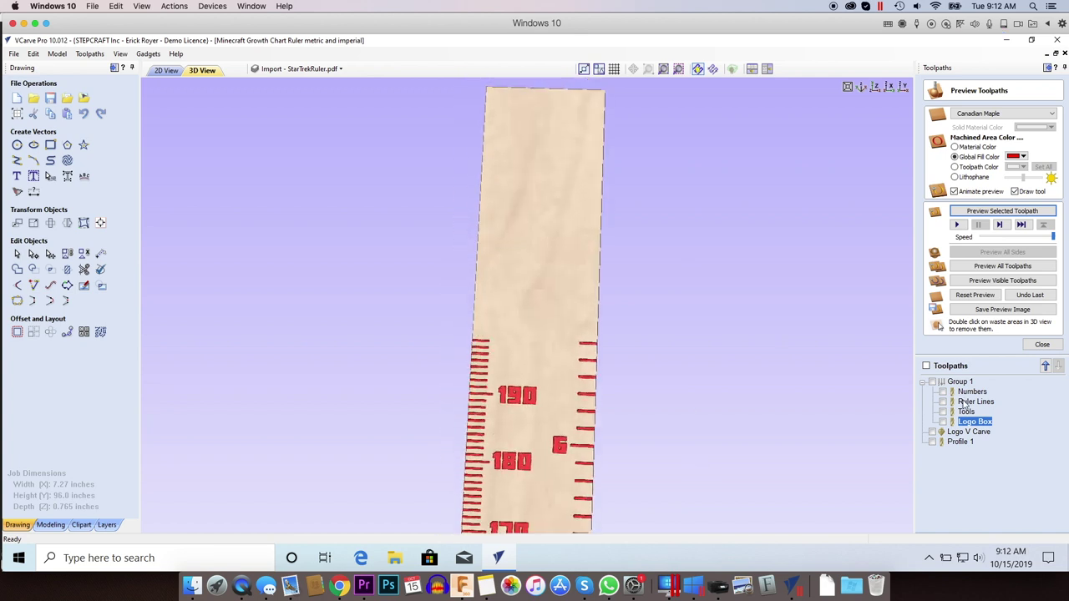
pyautogui.click(958, 224)
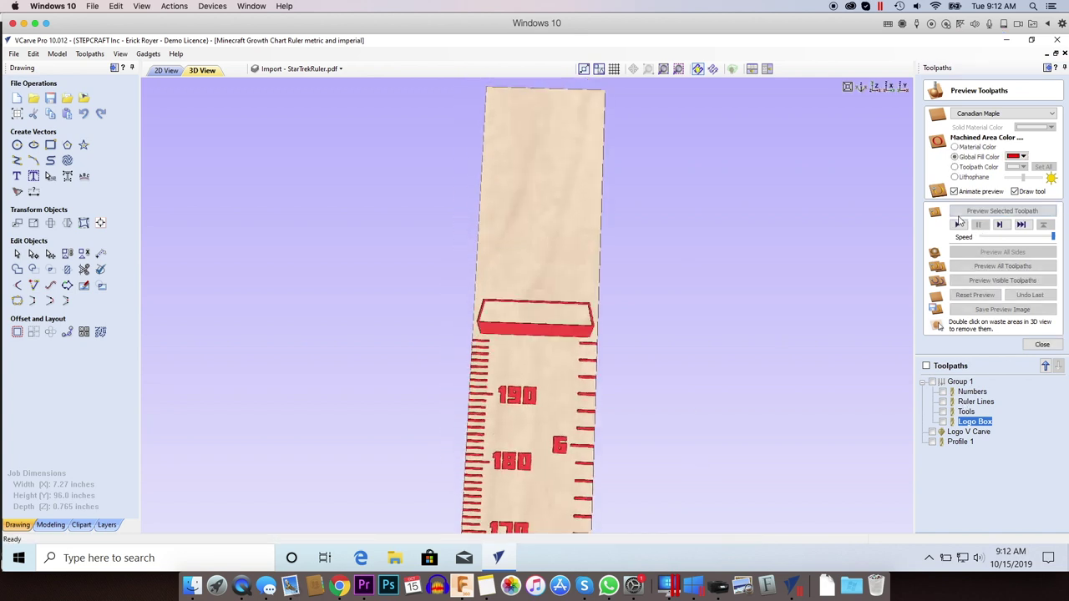
# Preview the Logo V Carve toolpath and inspect the carved Minecraft lettering and animal figure up close.
pyautogui.click(960, 433)
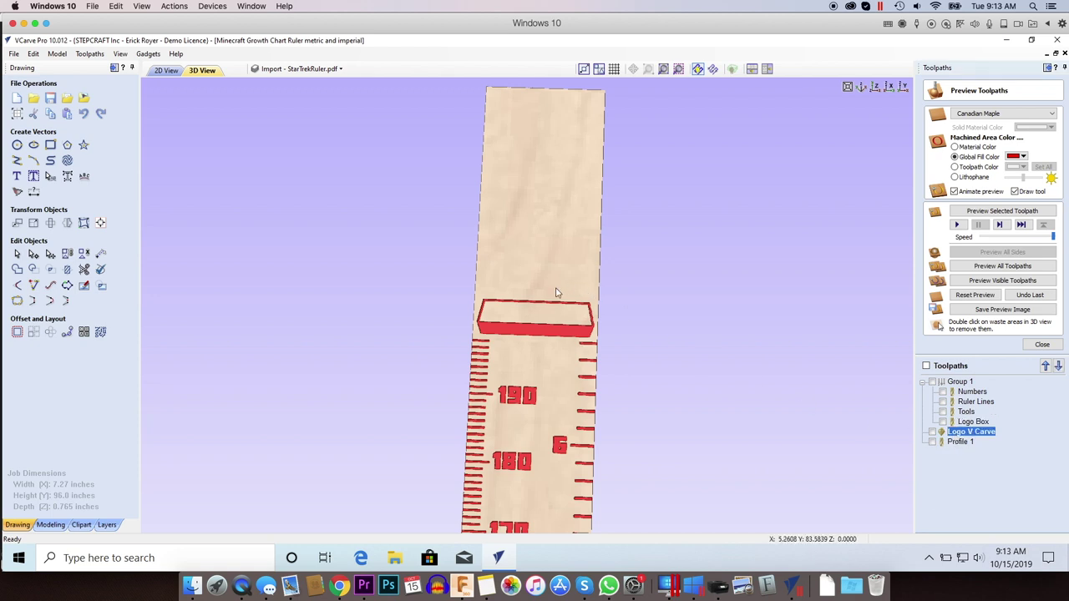
pyautogui.scroll(3, 565, 289)
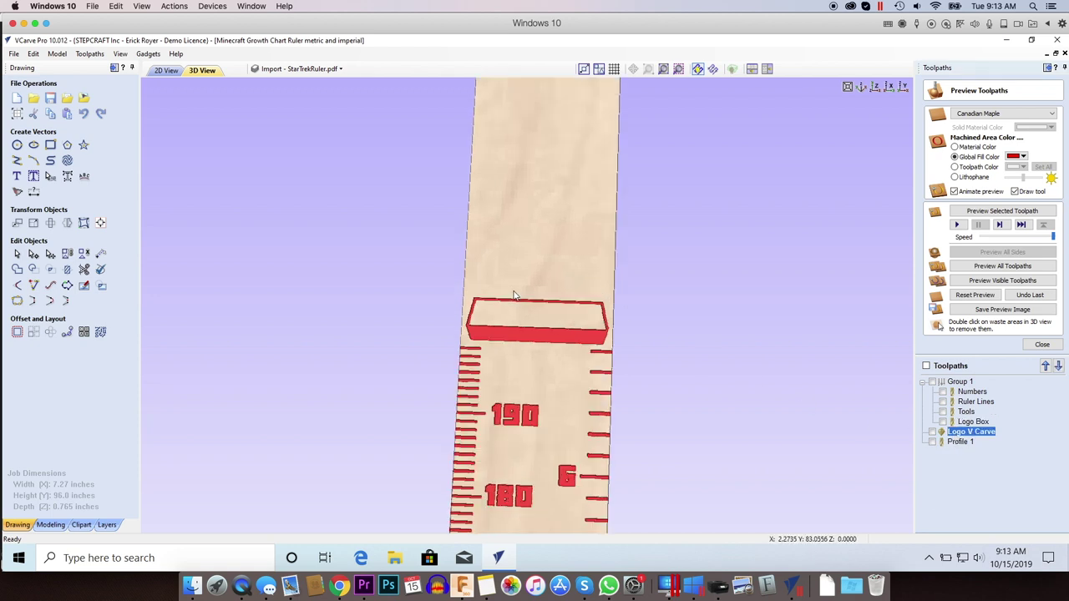
pyautogui.click(1006, 211)
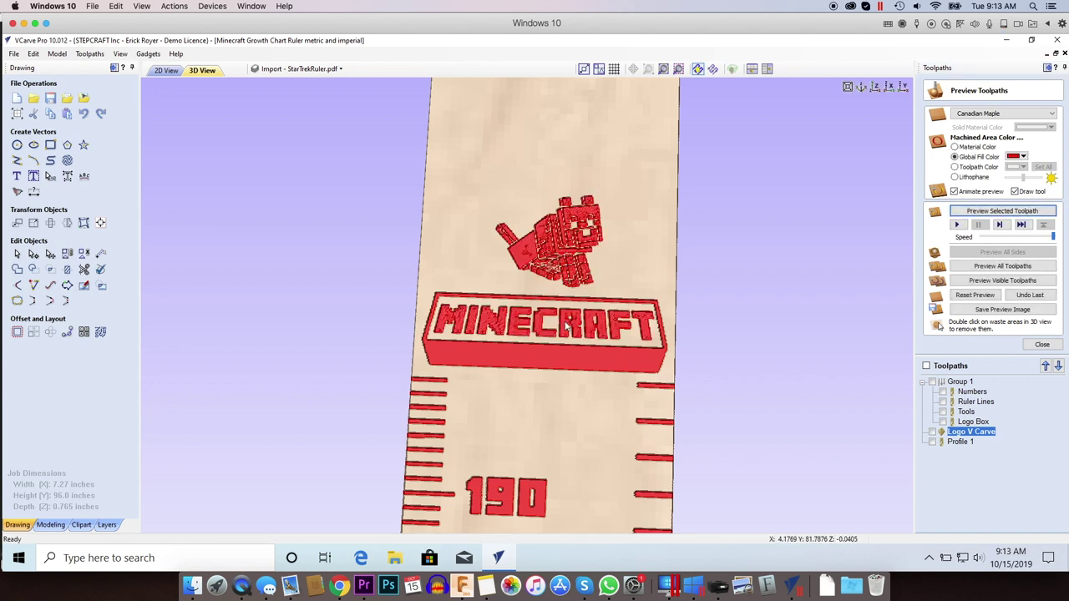
pyautogui.scroll(3, 567, 328)
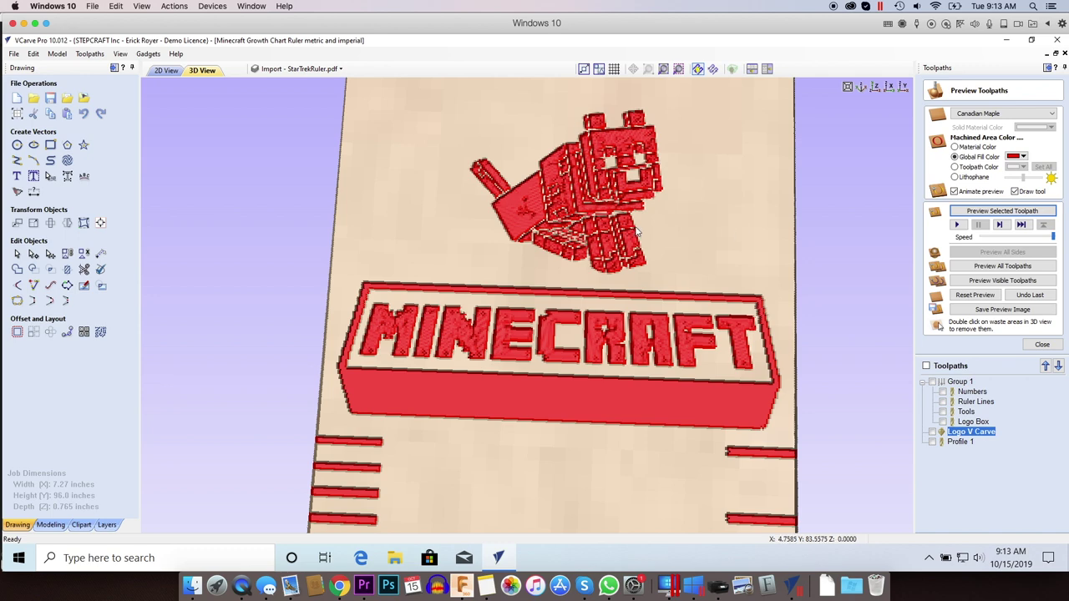
pyautogui.scroll(-5, 637, 230)
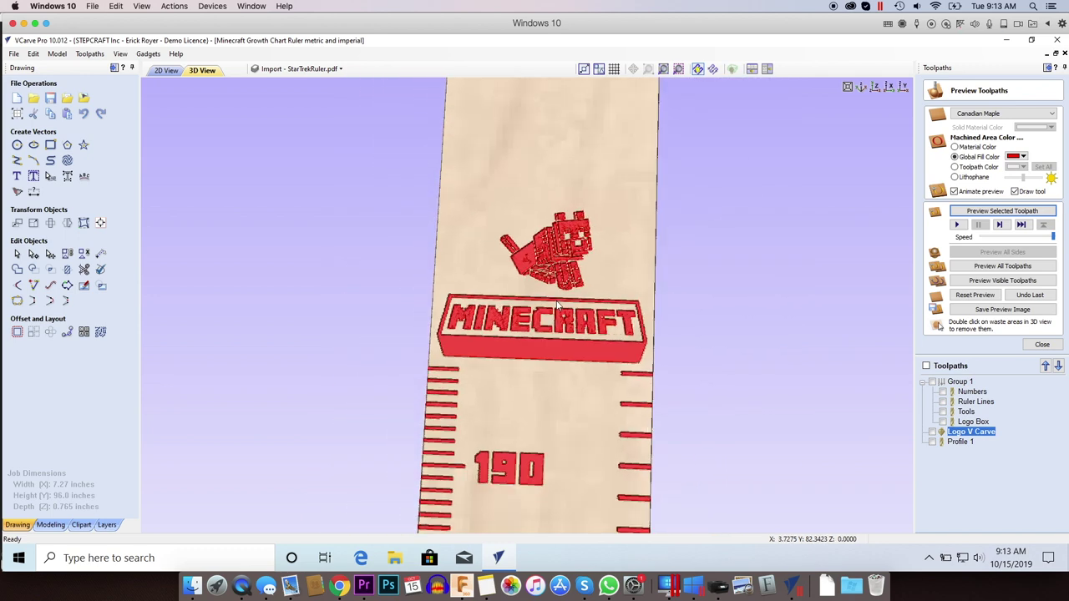
pyautogui.scroll(-3, 565, 341)
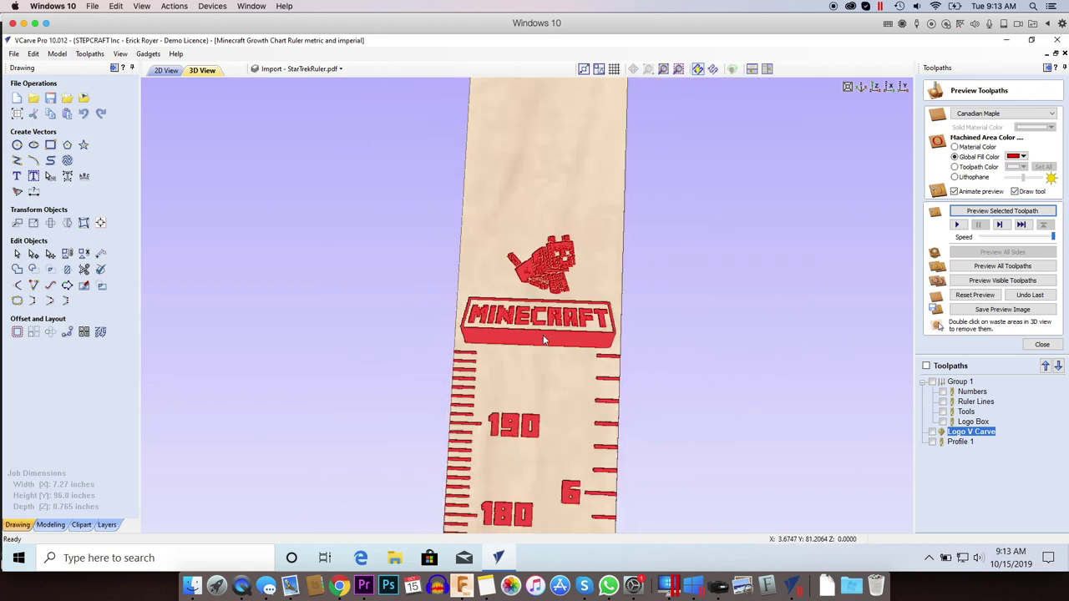
# Preview the Profile 1 cutout toolpath, then inspect the ruler lines running over the board's edges and the rounded upper end.
pyautogui.click(960, 442)
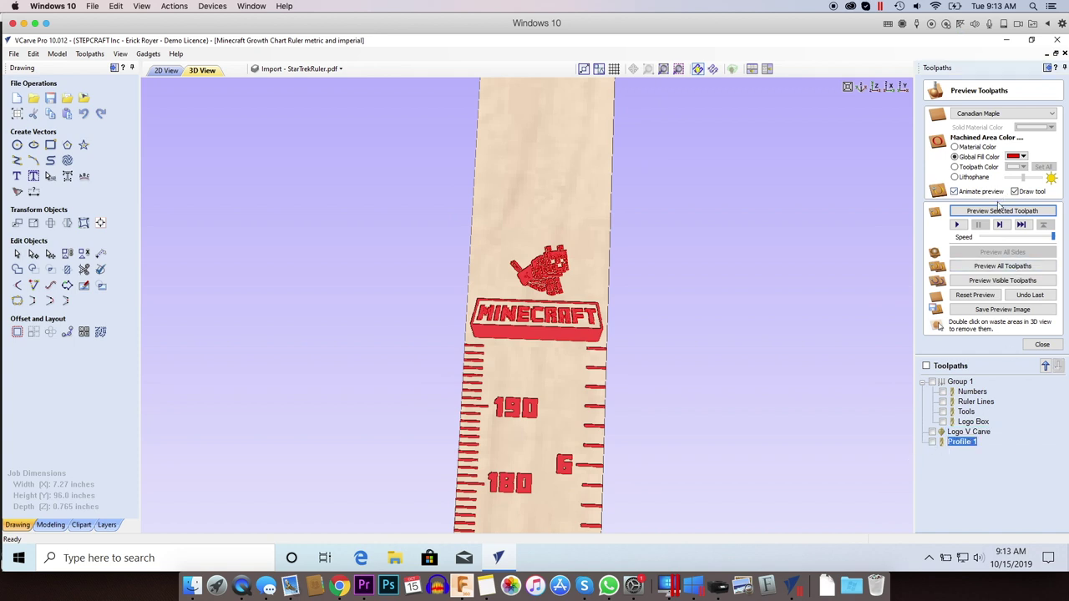
pyautogui.scroll(-3, 571, 337)
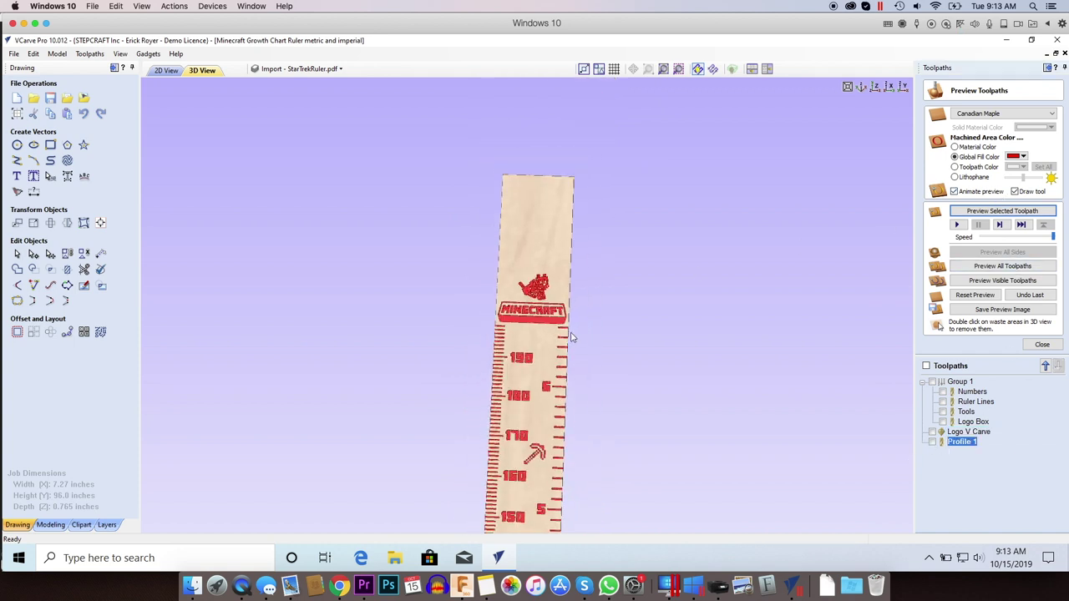
pyautogui.click(1044, 210)
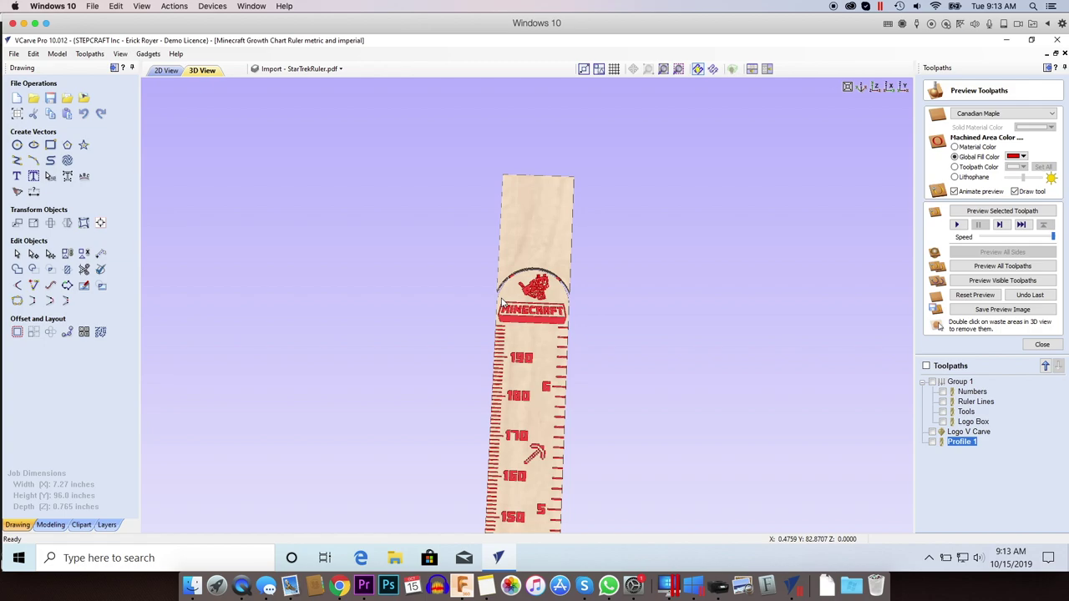
pyautogui.moveTo(599, 389); pyautogui.dragTo(390, 322)
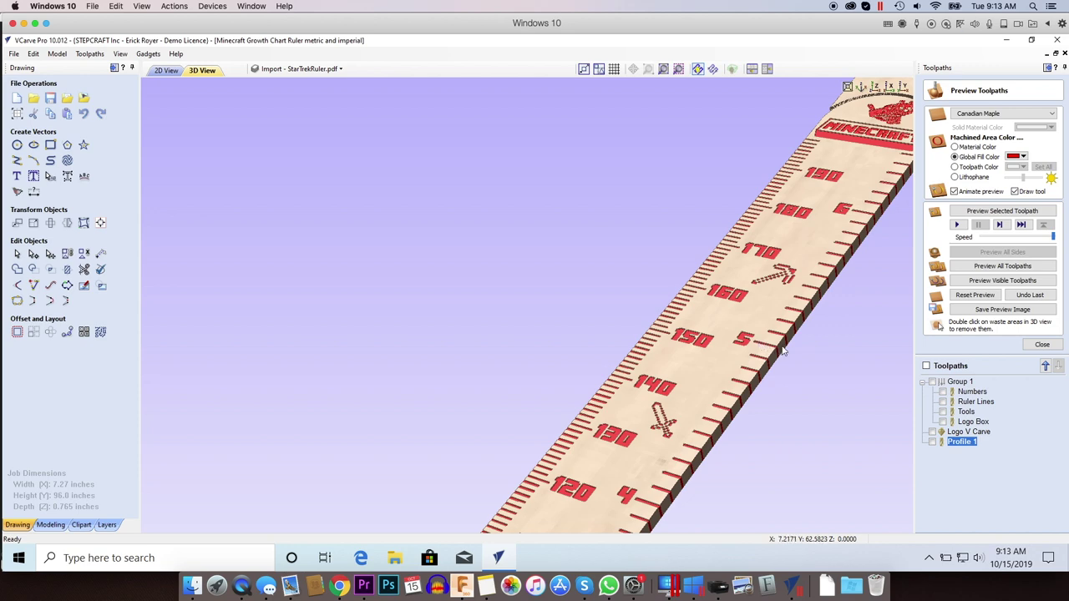
pyautogui.scroll(3, 781, 352)
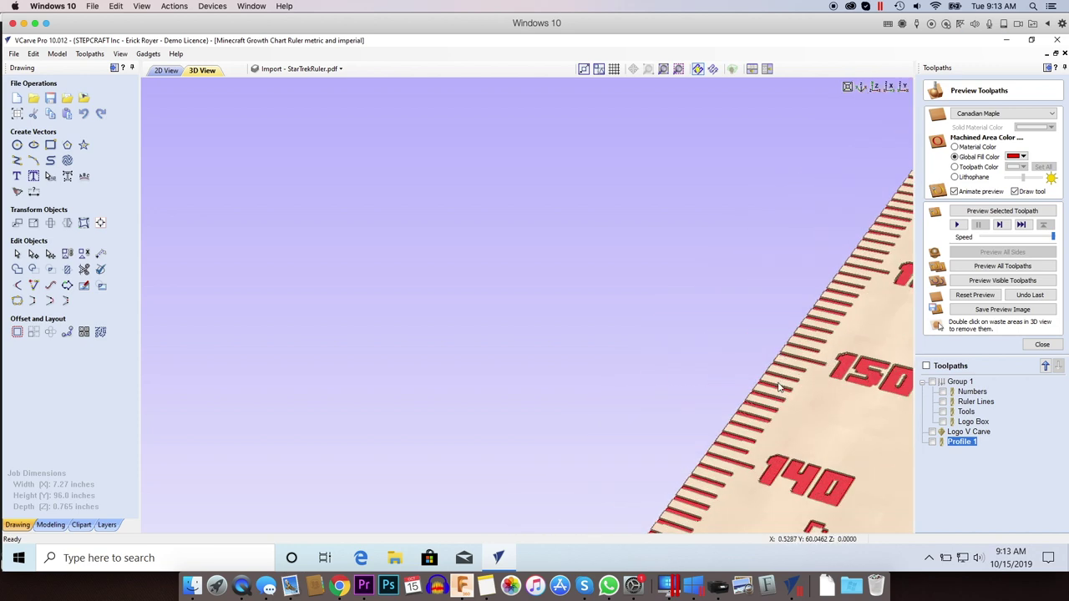
pyautogui.moveTo(818, 398); pyautogui.dragTo(772, 342)
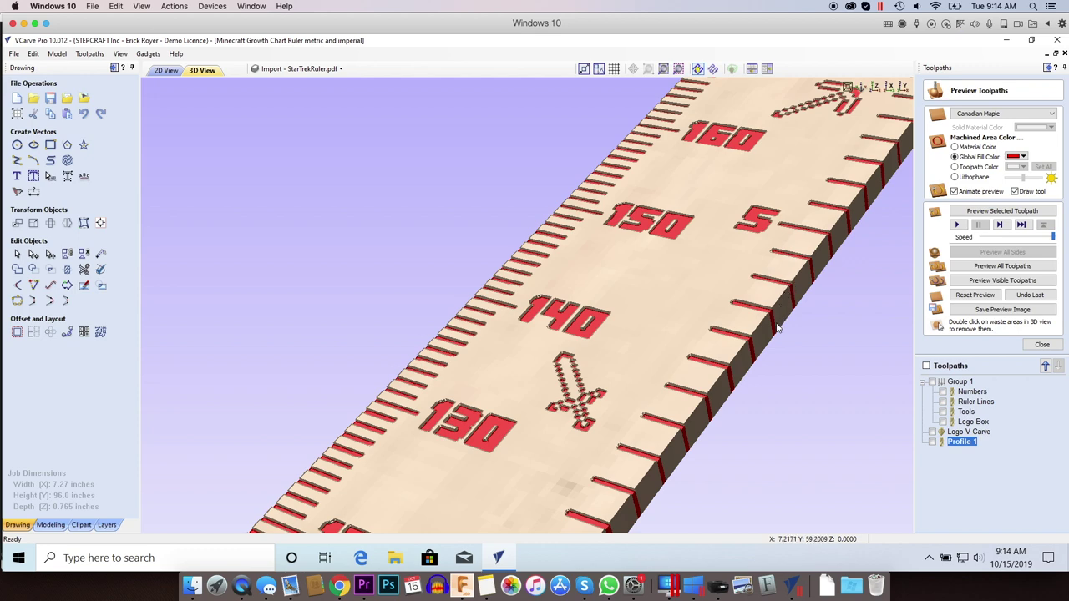
pyautogui.scroll(-4, 772, 328)
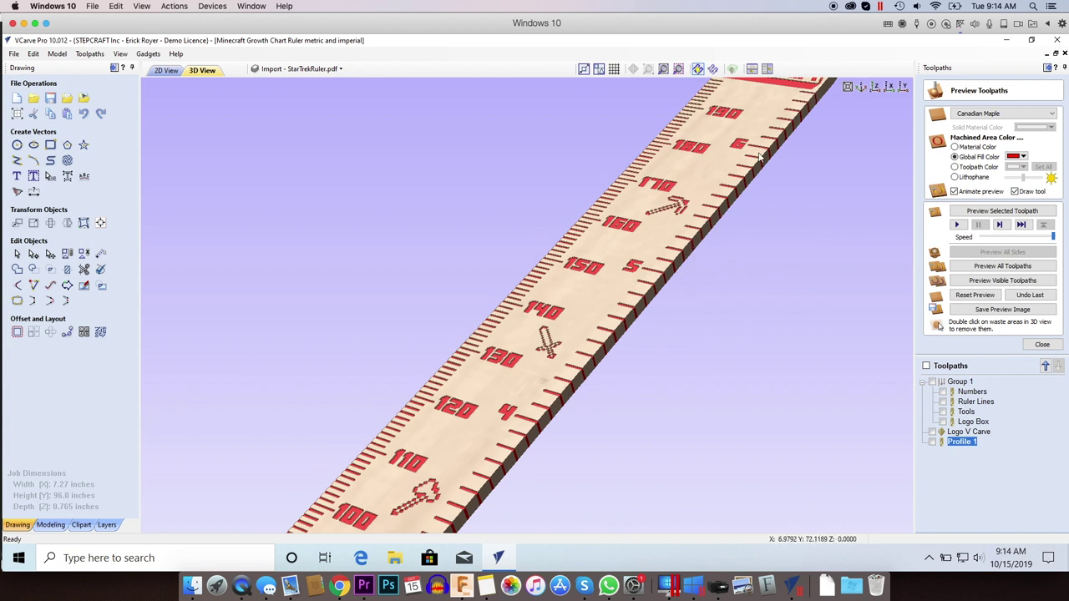
pyautogui.scroll(-2, 735, 187)
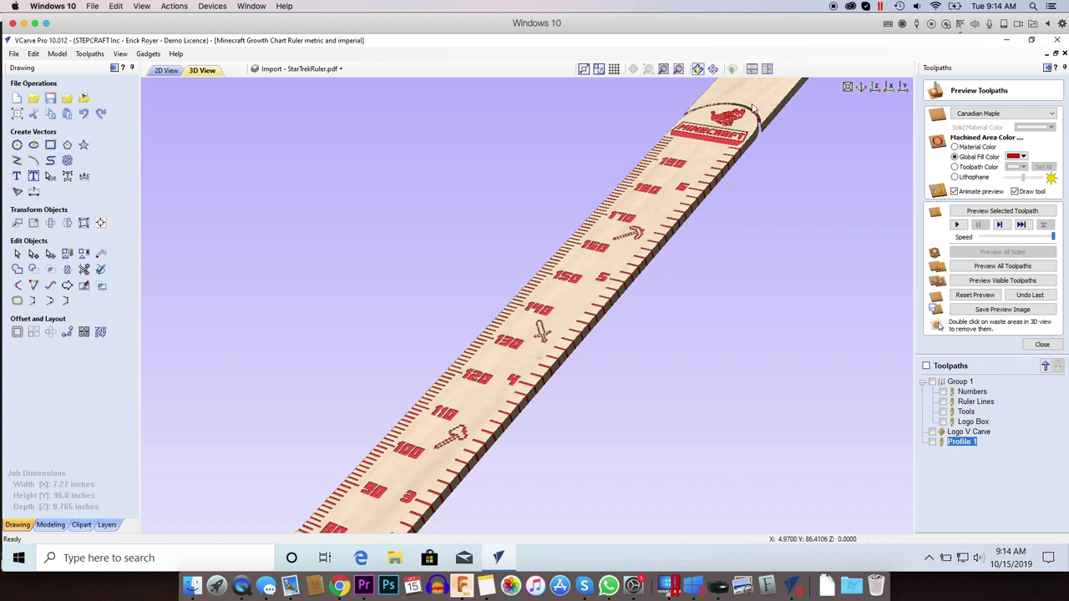
pyautogui.moveTo(599, 247); pyautogui.dragTo(638, 179)
pyautogui.moveTo(510, 324); pyautogui.dragTo(633, 361)
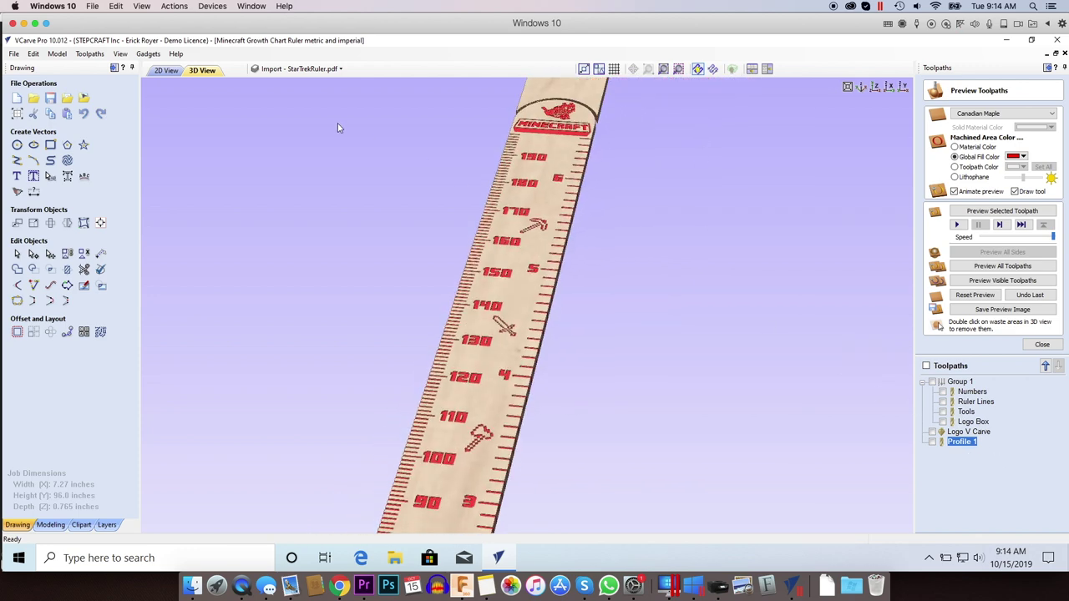
# Open the recent file Growth Chart Ruler metric and imperial in place of the Minecraft project.
pyautogui.click(13, 54)
pyautogui.click(62, 230)
pyautogui.click(535, 321)
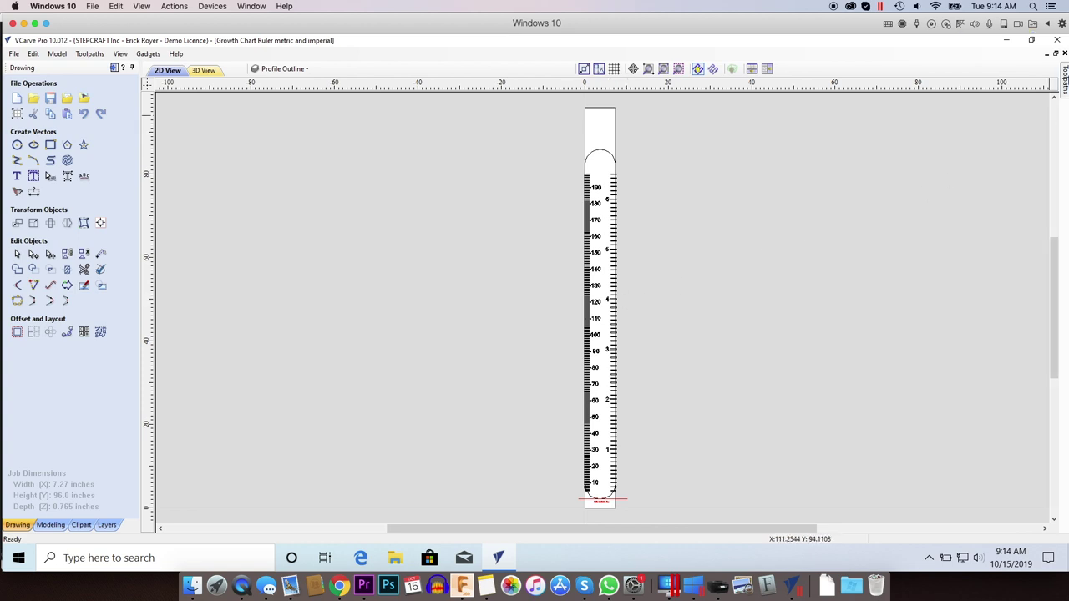
# Keep the toolpath controls docked and display the Numbers, Ruler Lines and Profile Cutout toolpaths in the 2D drawing.
pyautogui.click(1063, 79)
pyautogui.click(1049, 67)
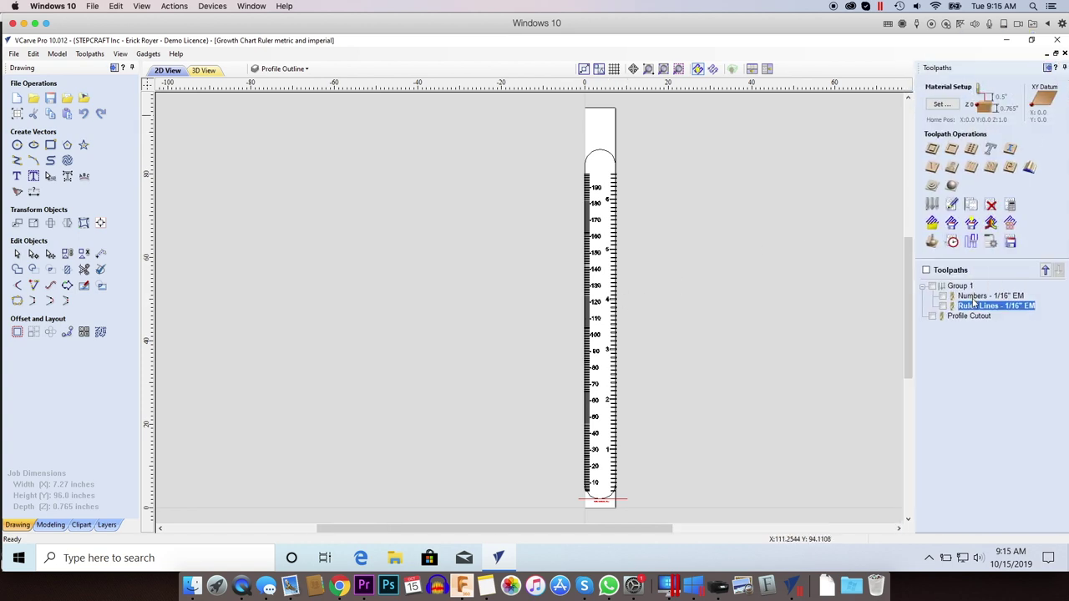
pyautogui.moveTo(977, 298)
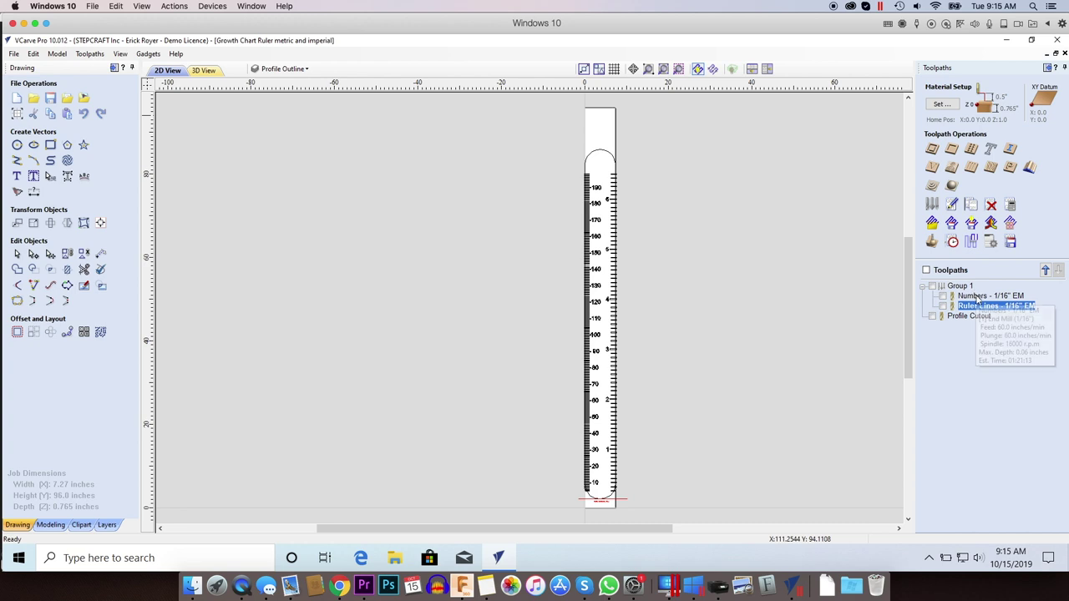
pyautogui.click(944, 297)
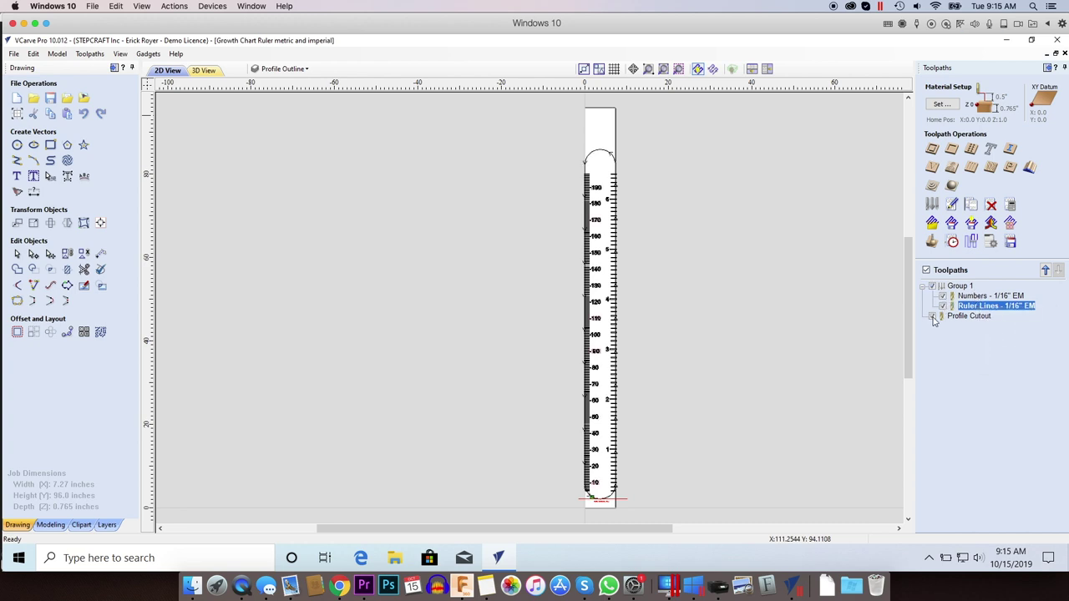
# Review the Numbers - 1/16" EM pocket toolpath and its vectors, close it without recalculating, and hide all toolpaths.
pyautogui.doubleClick(1014, 297)
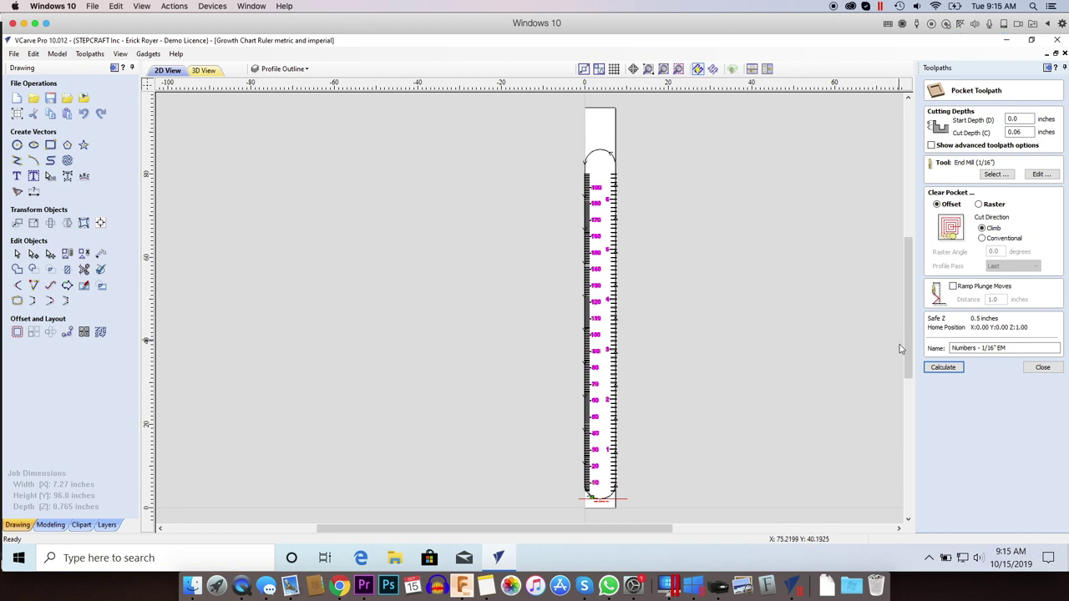
pyautogui.scroll(3, 608, 377)
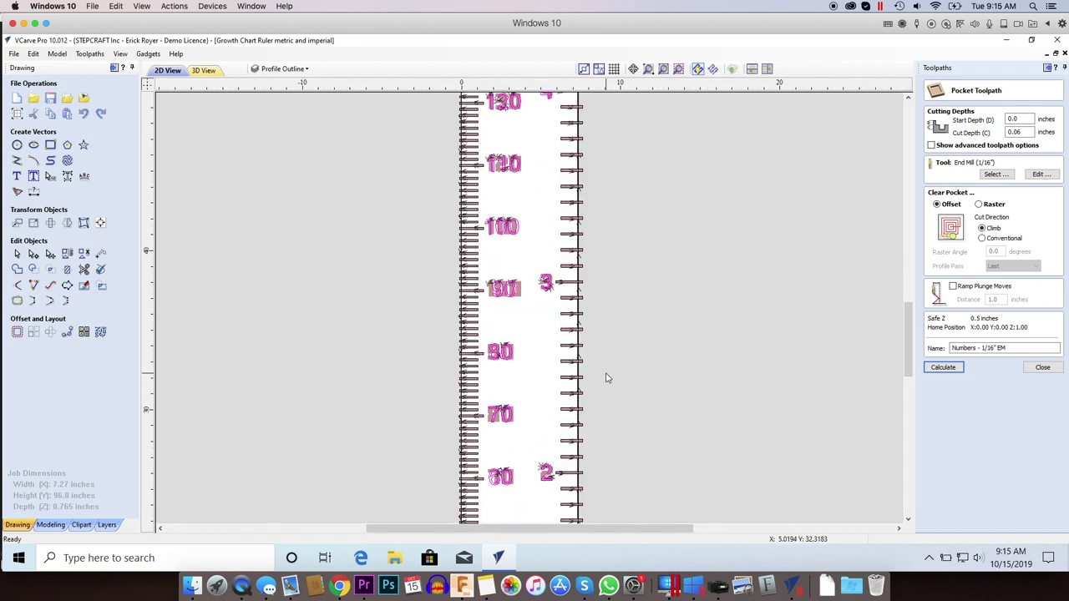
pyautogui.scroll(-1, 608, 377)
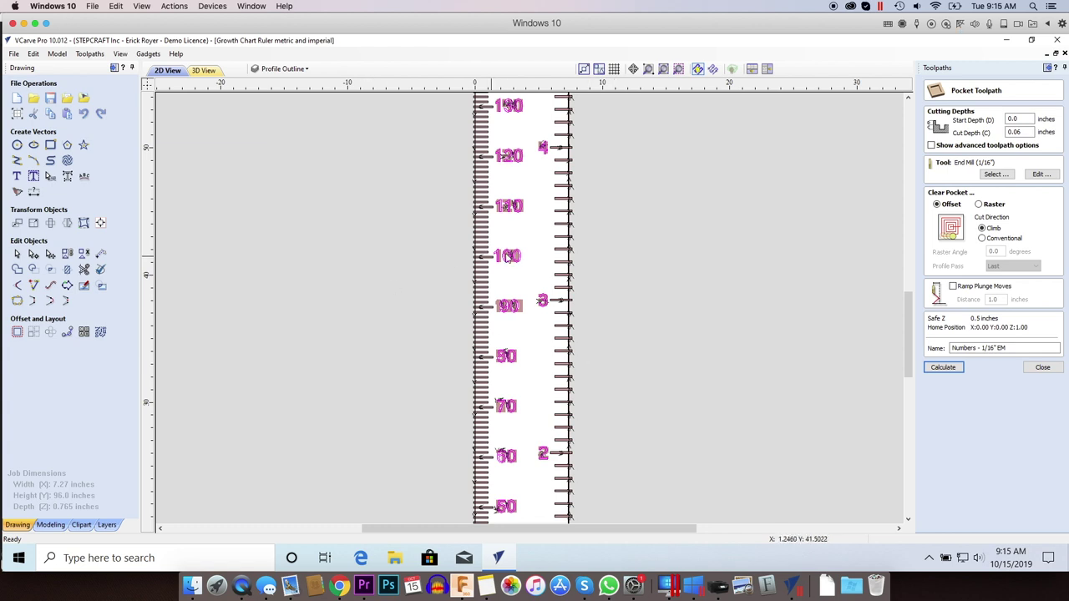
pyautogui.scroll(-4, 510, 256)
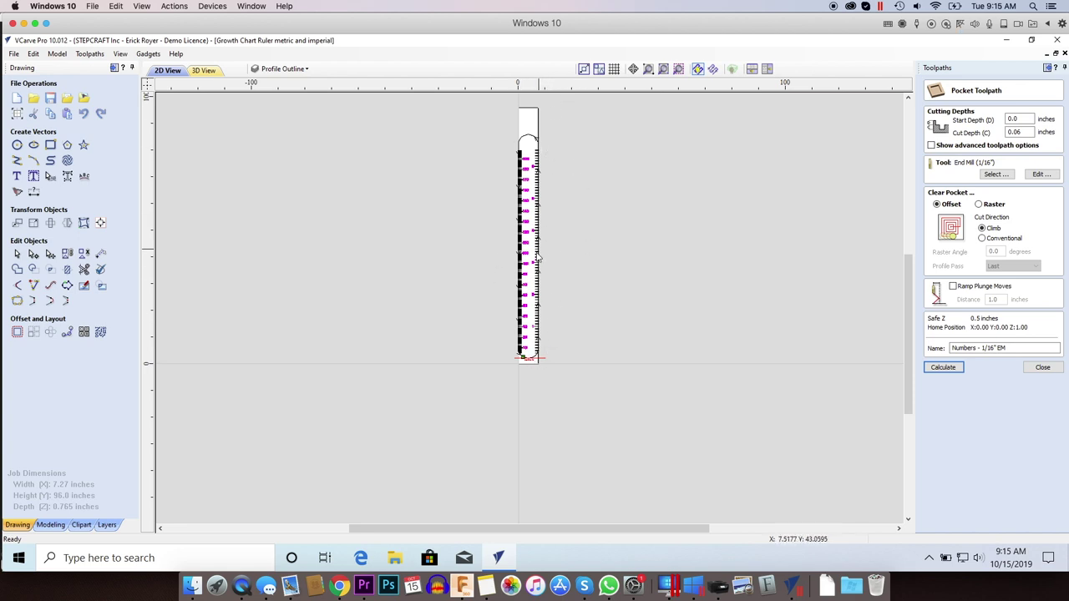
pyautogui.scroll(5, 523, 199)
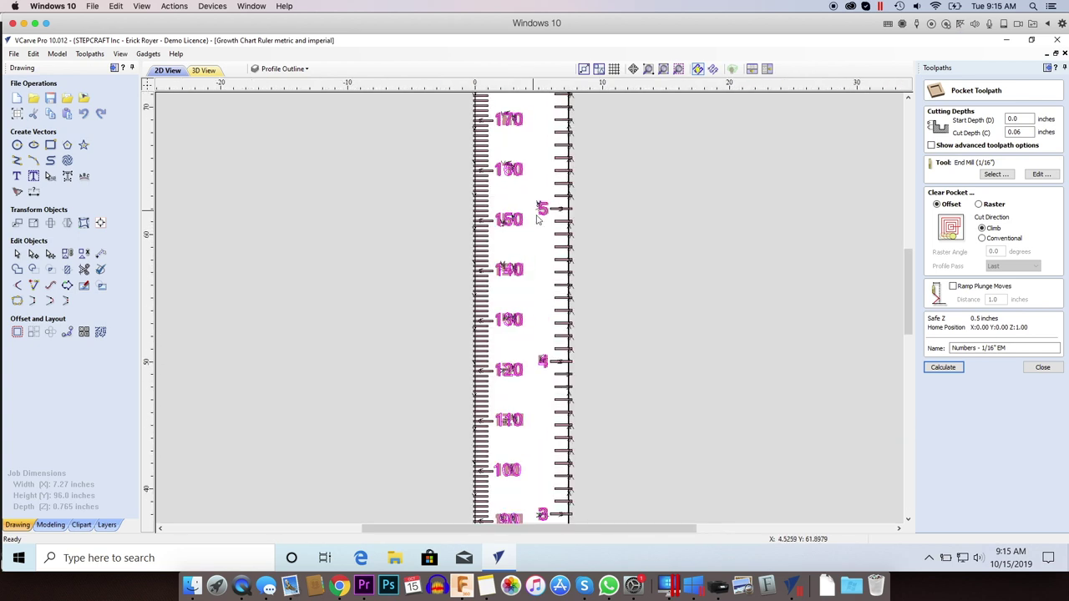
pyautogui.click(1042, 368)
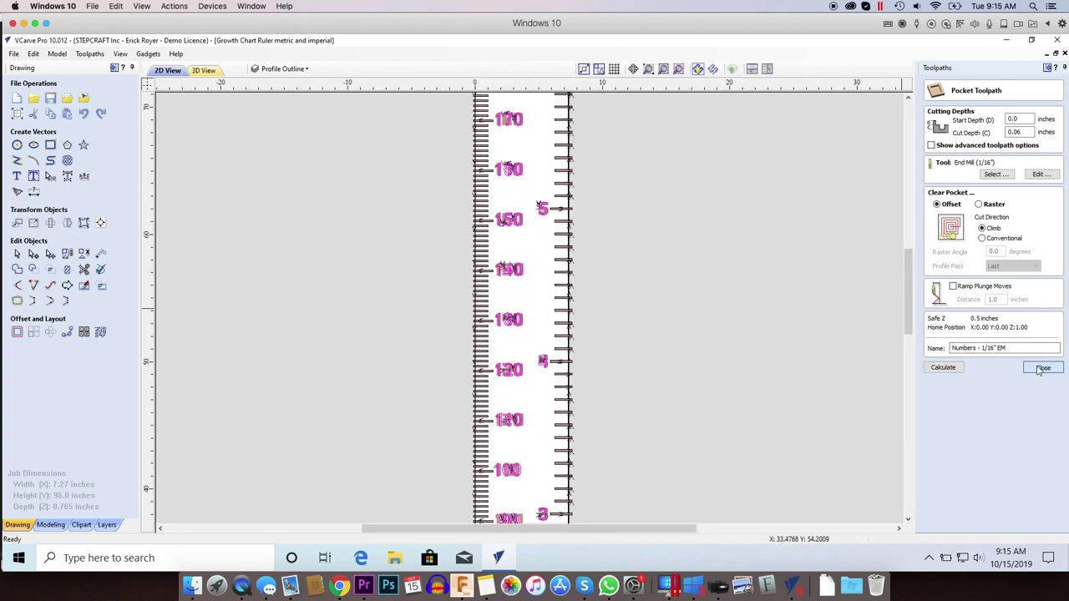
pyautogui.click(925, 263)
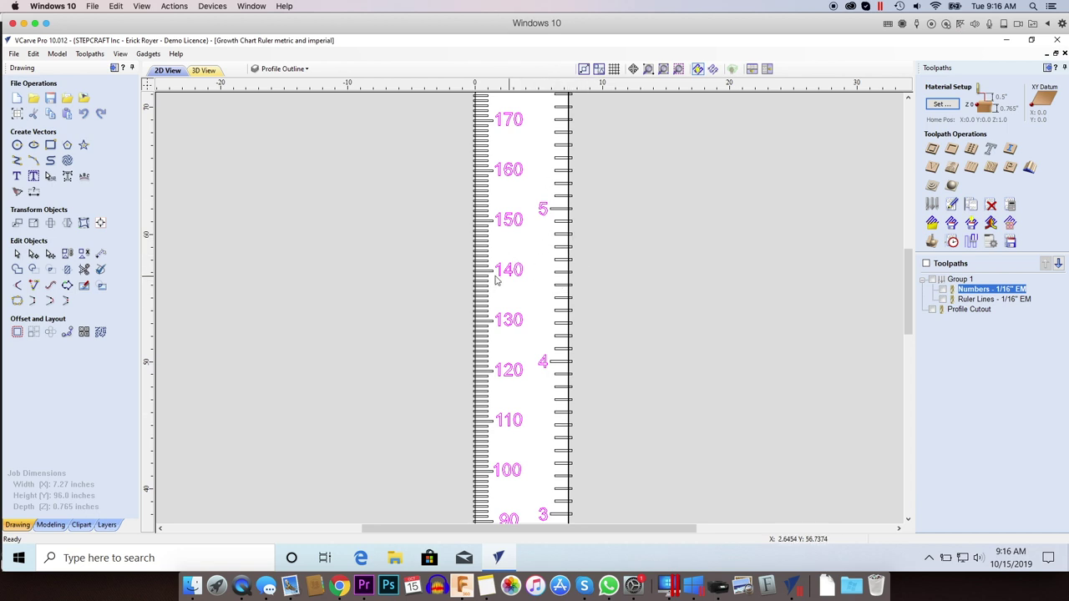
pyautogui.moveTo(911, 292); pyautogui.dragTo(910, 238)
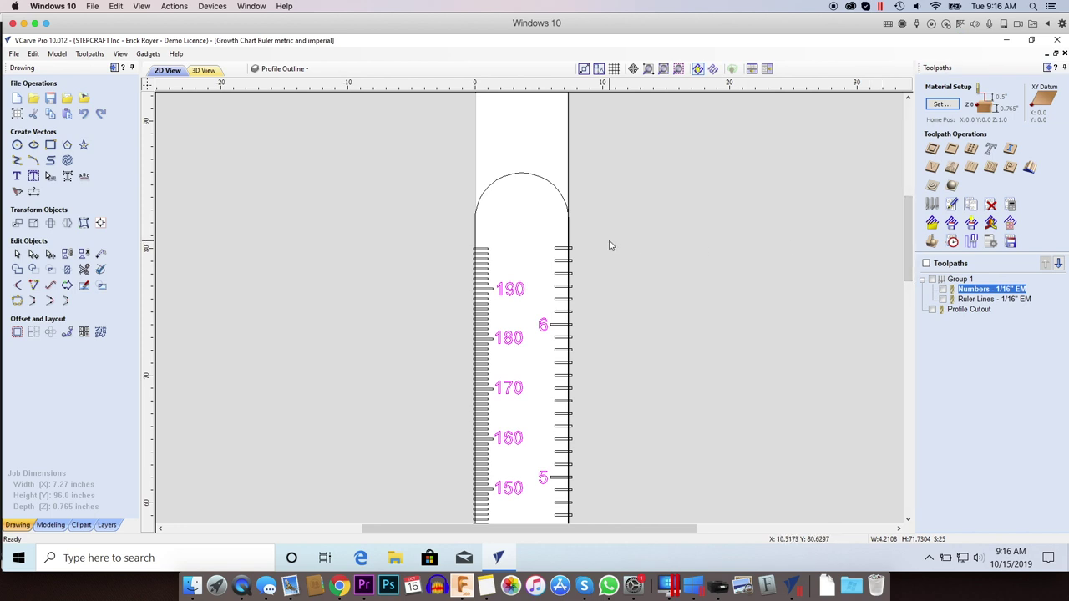